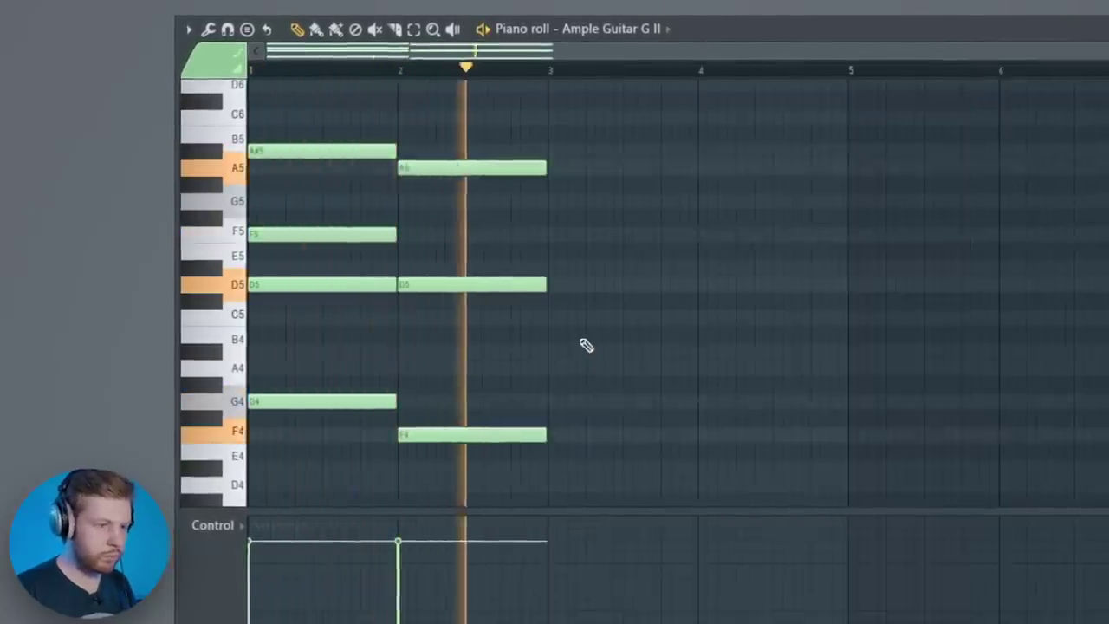
Step: Fill bar 3 with half-bar chords: A#4, F5, A#5, followed by A#4, F5, A5, D6
{"action": "left_click", "coordinate": [585, 184]}
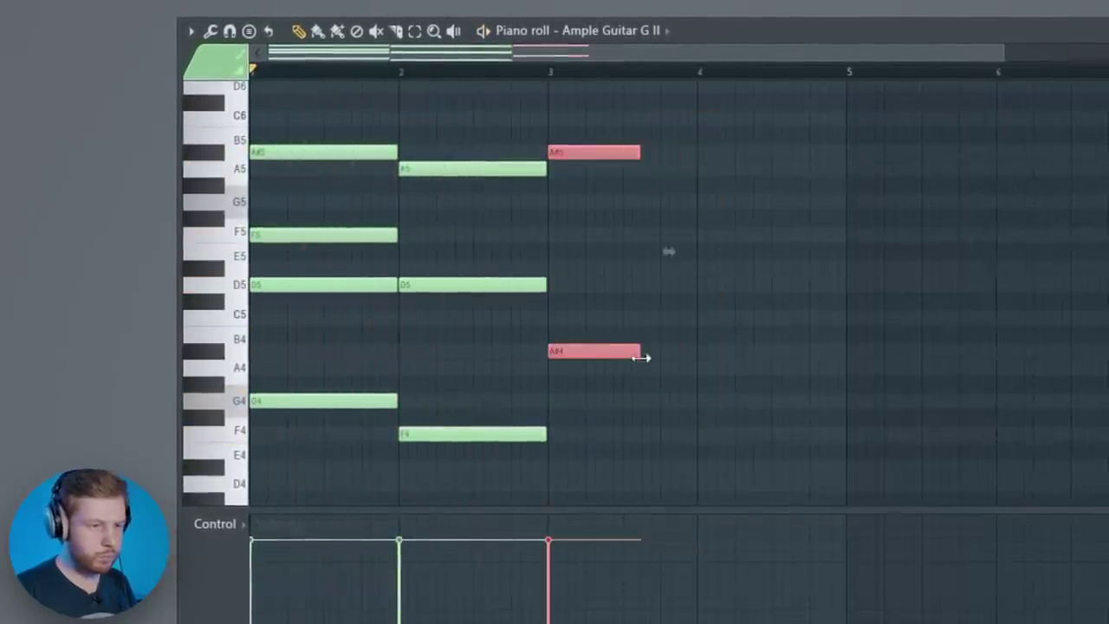
{"action": "left_click", "coordinate": [651, 86]}
{"action": "left_click", "coordinate": [545, 73]}
{"action": "scroll", "coordinate": [551, 83], "scroll_direction": "up", "scroll_amount": 2}
Step: Add an A4, D5, F5, A5 chord spanning all of bar 4 and play back the progression
{"action": "left_click", "coordinate": [719, 277]}
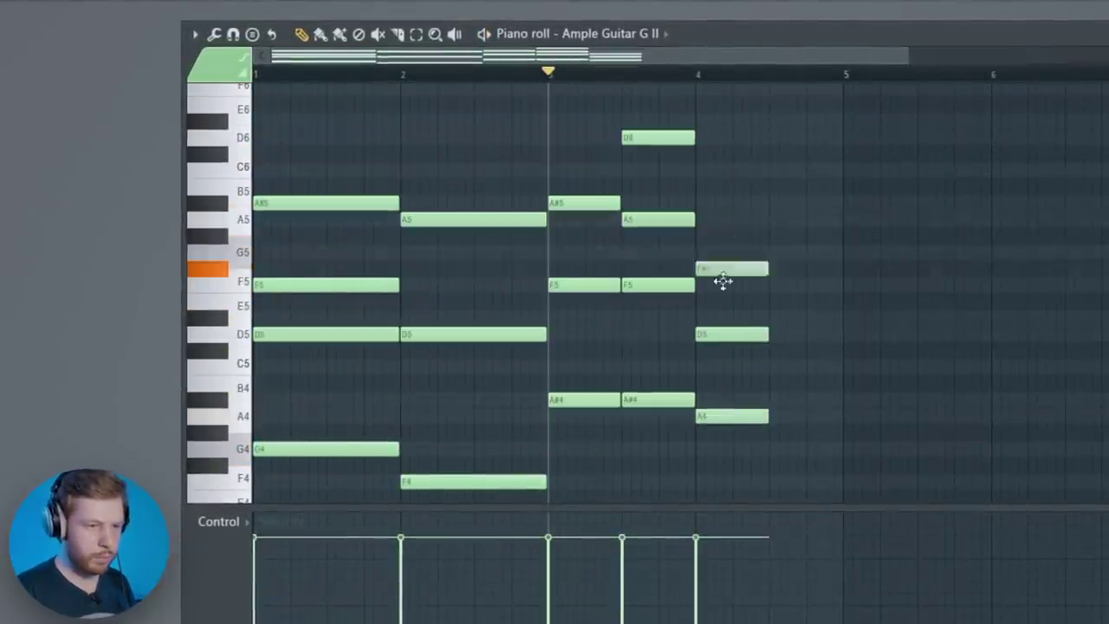
{"action": "left_click_drag", "start_coordinate": [787, 416], "coordinate": [840, 416]}
{"action": "scroll", "coordinate": [485, 205], "scroll_direction": "down", "scroll_amount": 2}
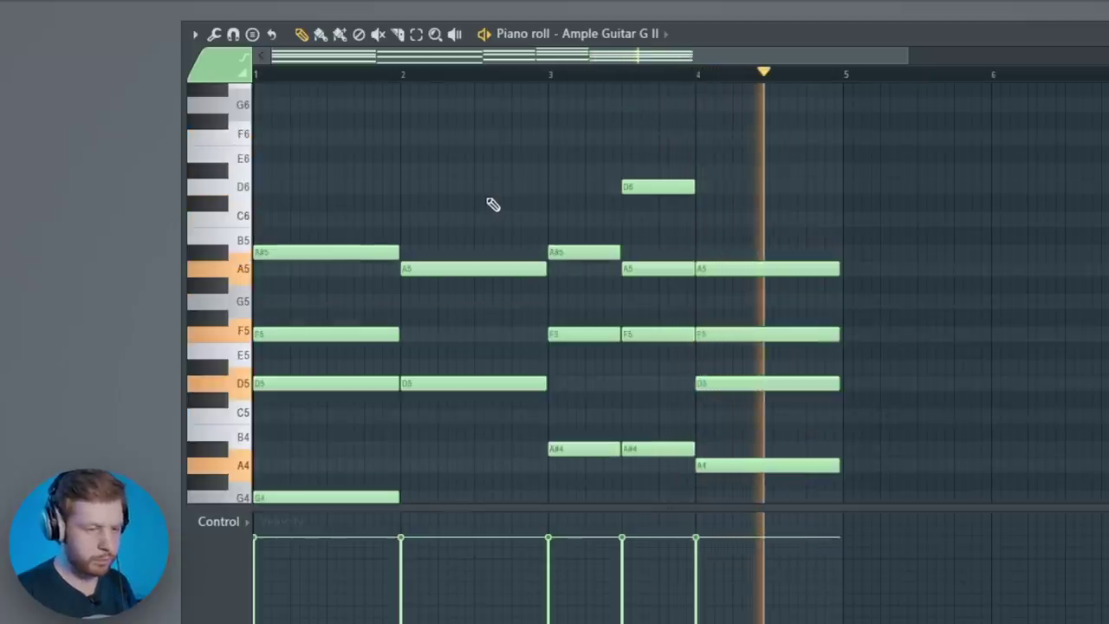
{"action": "key", "text": "space"}
{"action": "scroll", "coordinate": [376, 145], "scroll_direction": "down", "scroll_amount": 1}
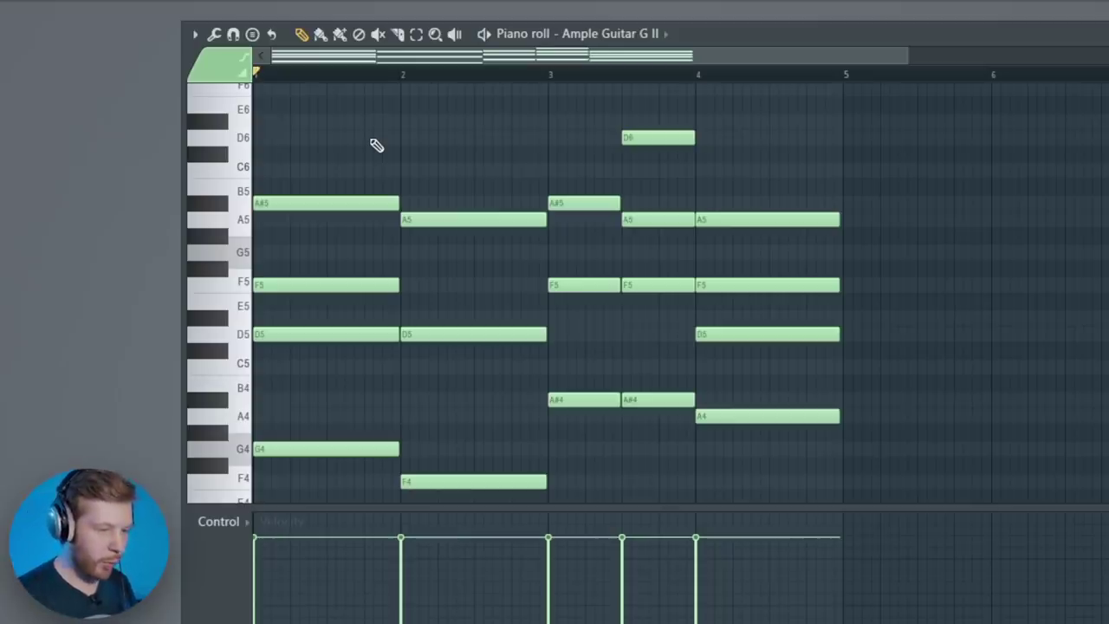
Step: Strum all the chords with the Strumizer, adjusting the start time strength, and accept the result
{"action": "key", "text": "alt+s"}
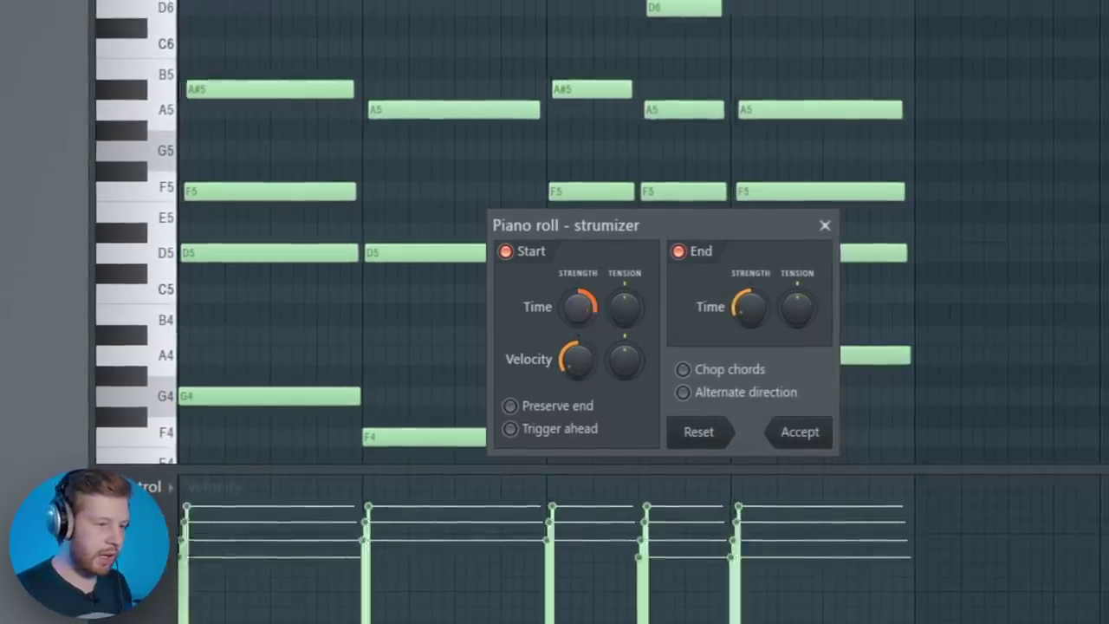
{"action": "mouse_move", "coordinate": [578, 306]}
{"action": "left_mouse_down"}
{"action": "mouse_move", "coordinate": [578, 294]}
{"action": "mouse_move", "coordinate": [578, 308]}
{"action": "left_mouse_up"}
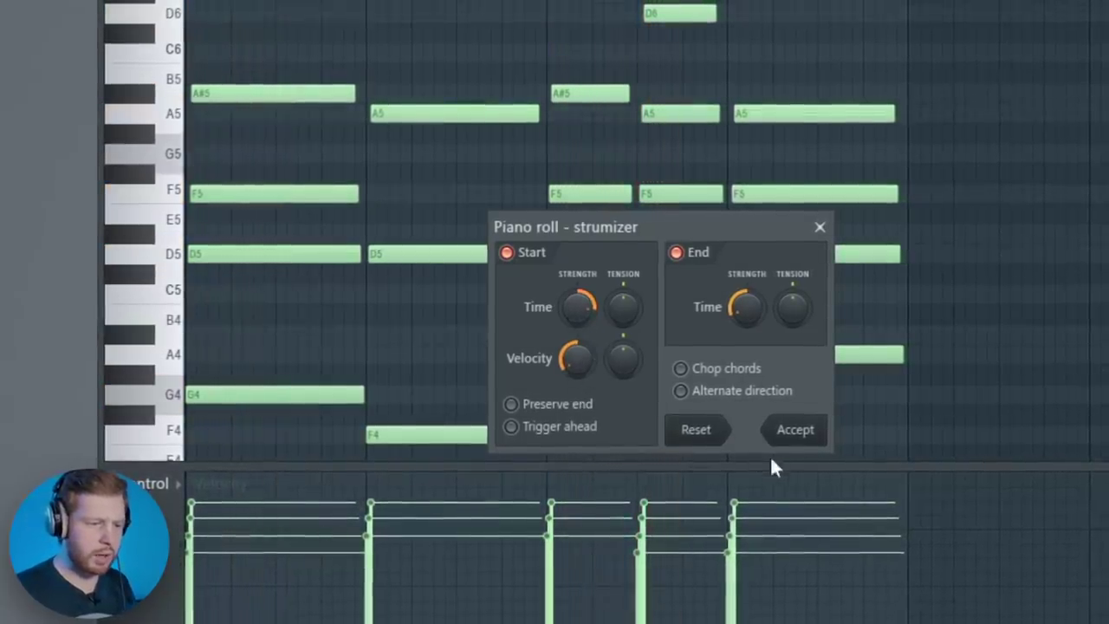
{"action": "left_click", "coordinate": [795, 431]}
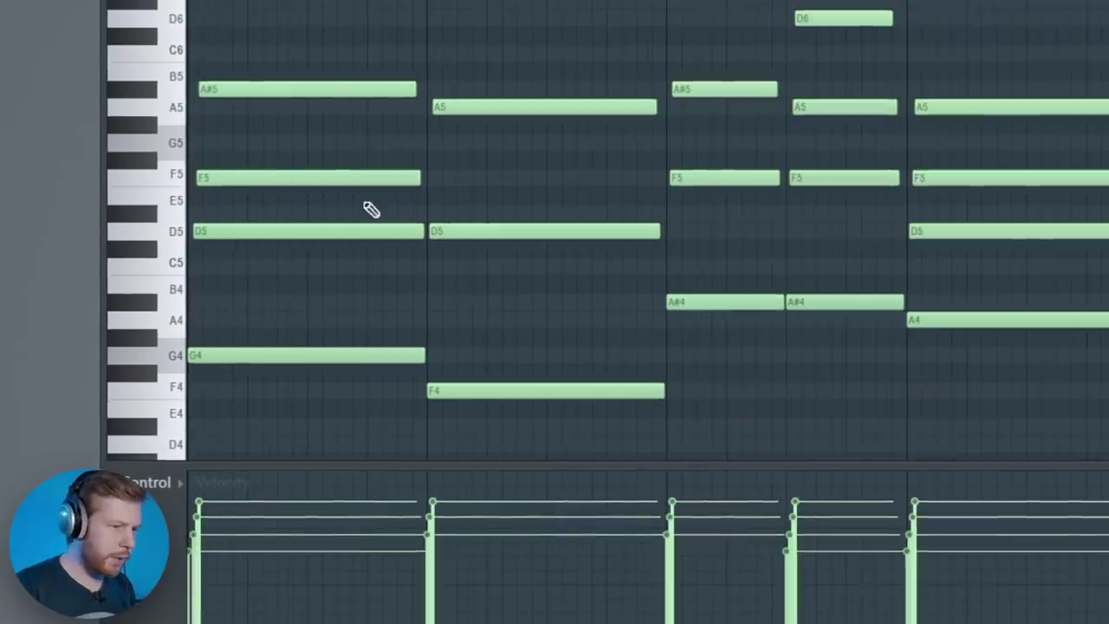
Step: Shift the D5, F5 and A#5 notes of the first chord slightly later than its G4 bass note and play it back
{"action": "scroll", "coordinate": [318, 157], "scroll_direction": "up", "scroll_amount": 3}
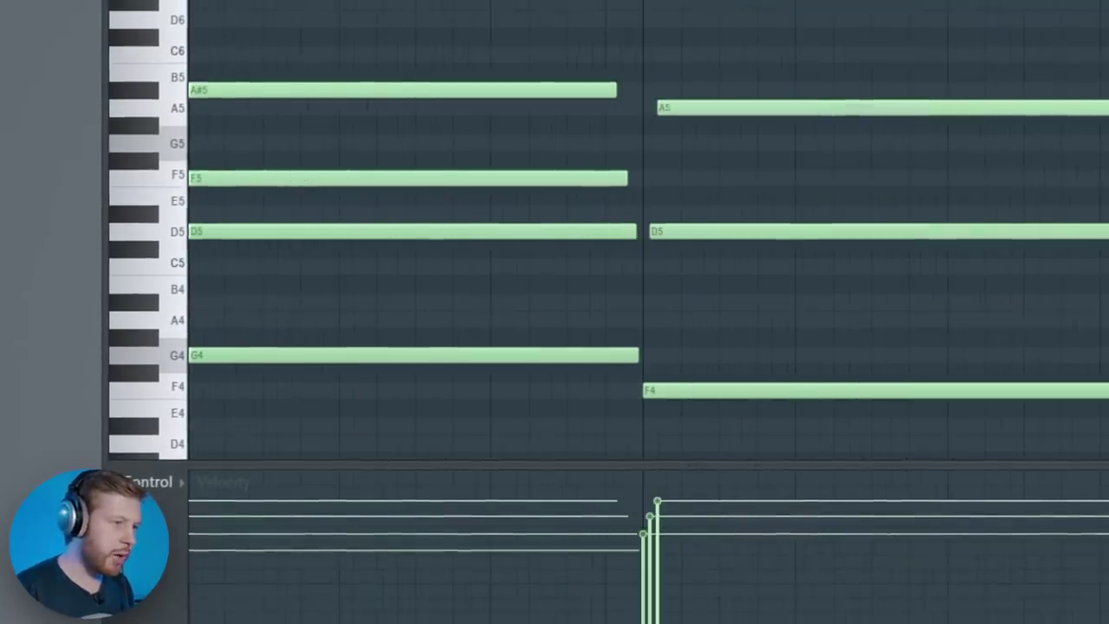
{"action": "left_click_drag", "start_coordinate": [260, 78], "coordinate": [330, 227], "text": "ctrl"}
{"action": "key", "text": "shift+Right"}
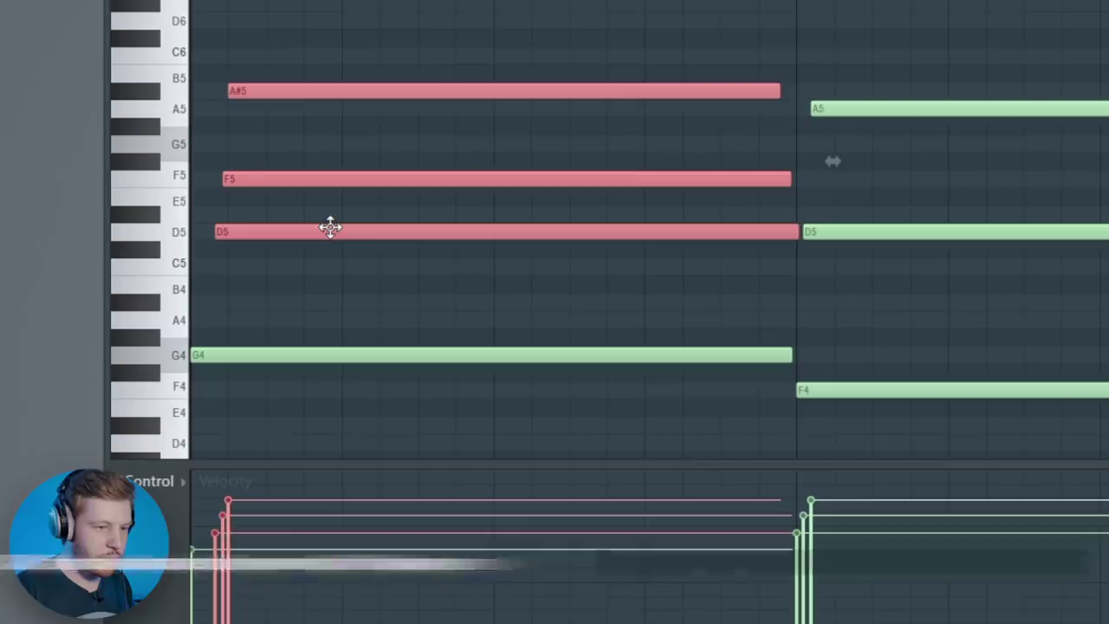
{"action": "key", "text": "space"}
{"action": "key", "text": "space"}
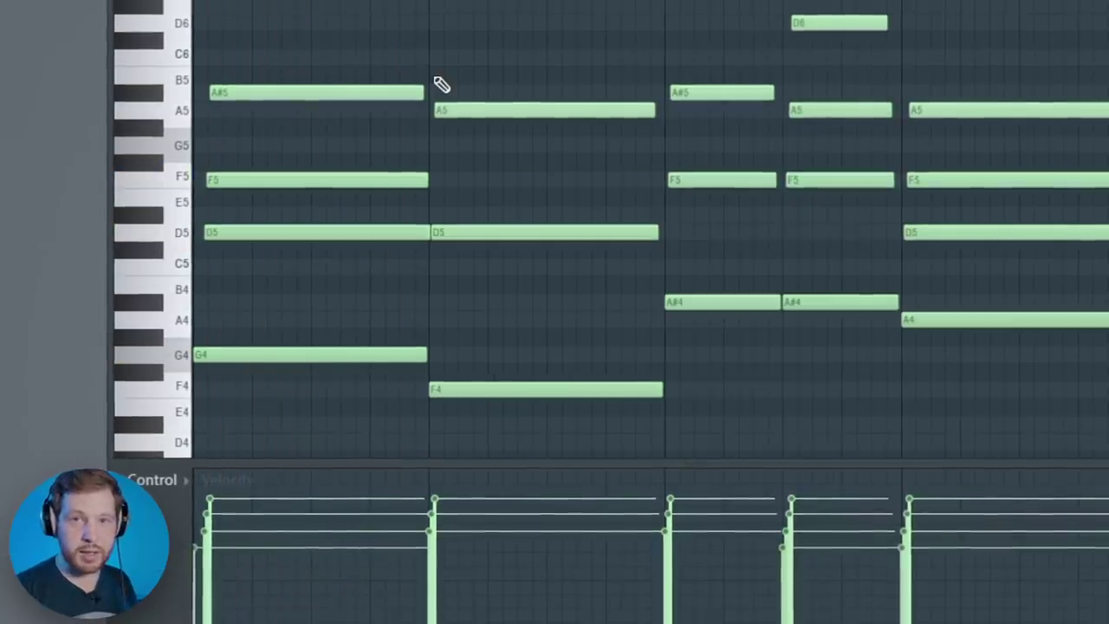
Step: Add short G#7 guitar-knock notes at the middle of bars 1, 2 and 4
{"action": "scroll", "coordinate": [401, 82], "scroll_direction": "up", "scroll_amount": 5}
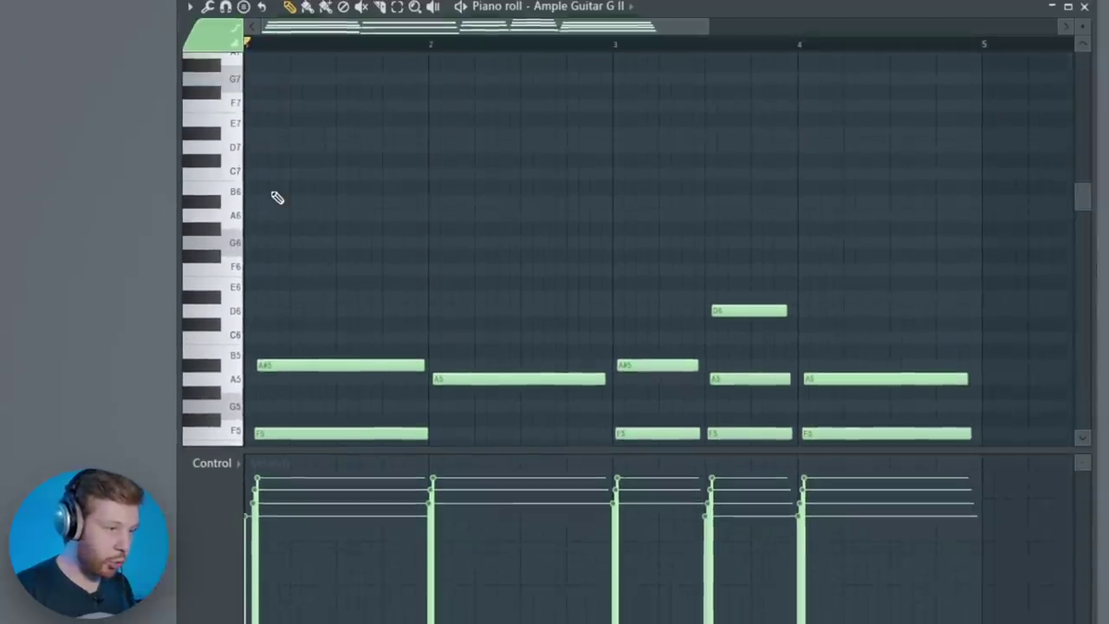
{"action": "scroll", "coordinate": [222, 176], "scroll_direction": "up", "scroll_amount": 2}
{"action": "left_click", "coordinate": [323, 147]}
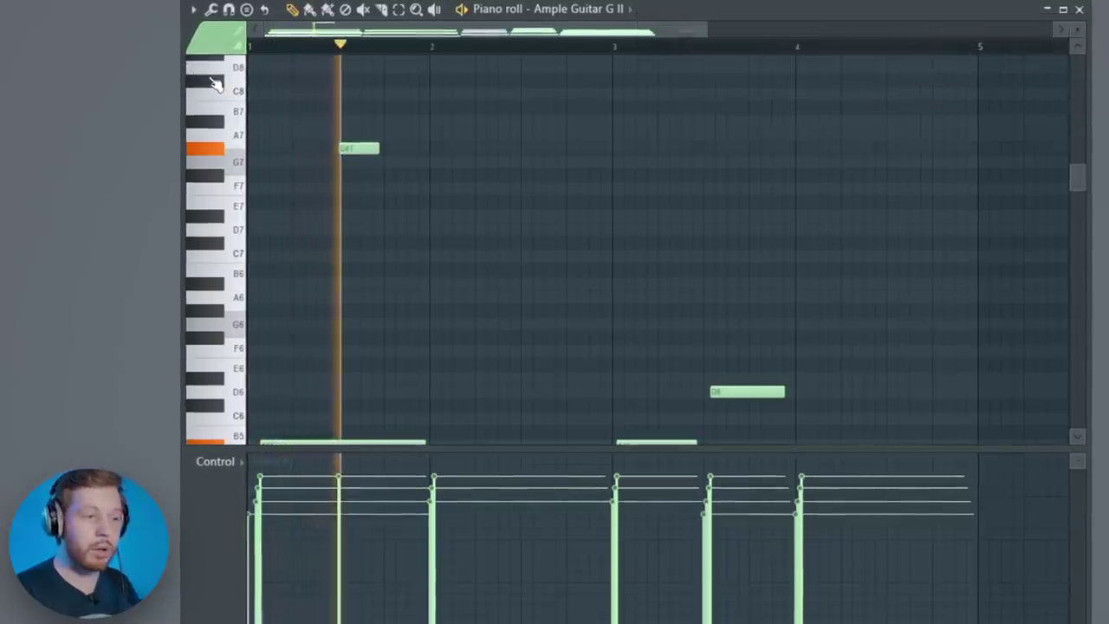
{"action": "left_click", "coordinate": [525, 151]}
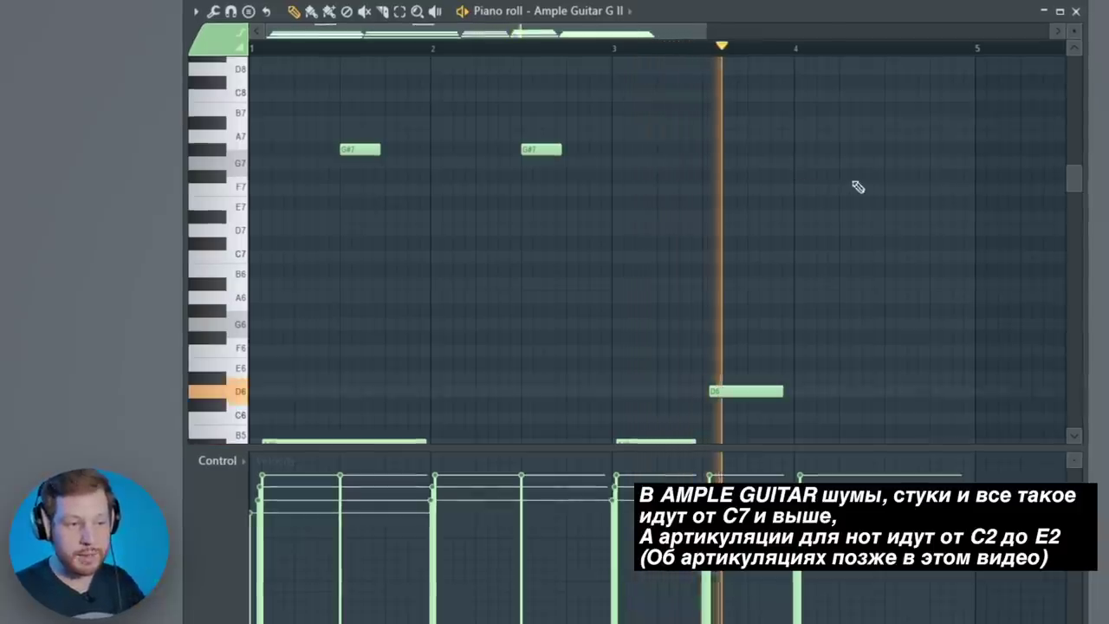
{"action": "left_click", "coordinate": [888, 150]}
{"action": "key", "text": "space"}
Step: Select all the chord notes without the G#7 knocks, lower their velocity, and play the pattern
{"action": "scroll", "coordinate": [624, 272], "scroll_direction": "down", "scroll_amount": 5}
{"action": "scroll", "coordinate": [433, 226], "scroll_direction": "up", "scroll_amount": 3}
{"action": "left_click_drag", "start_coordinate": [299, 96], "coordinate": [1022, 472]}
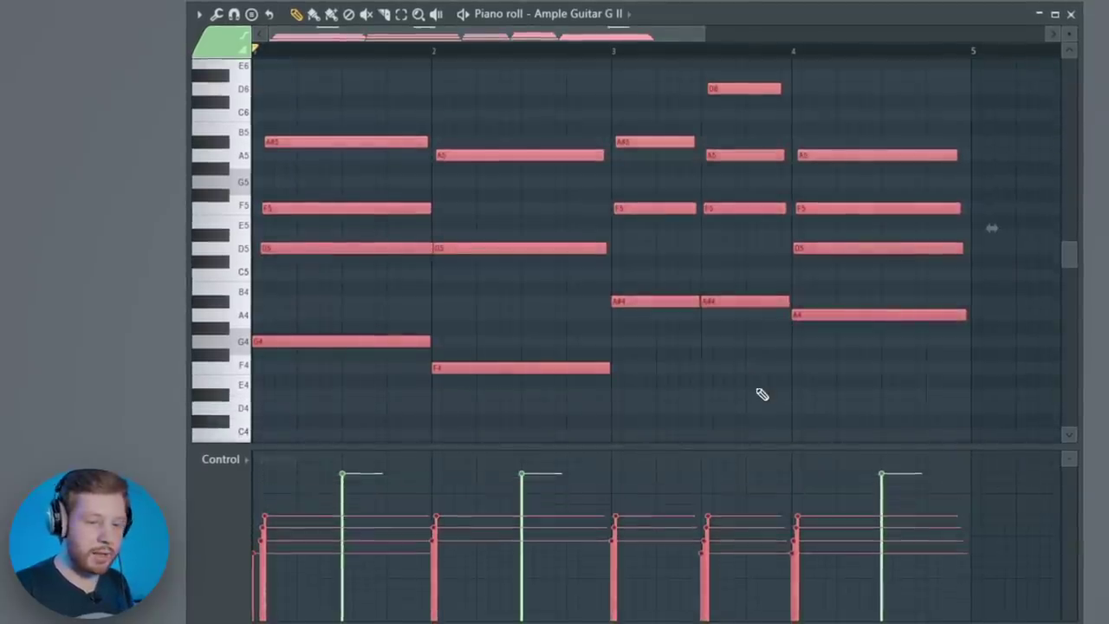
{"action": "left_click", "coordinate": [756, 394]}
{"action": "key", "text": "space"}
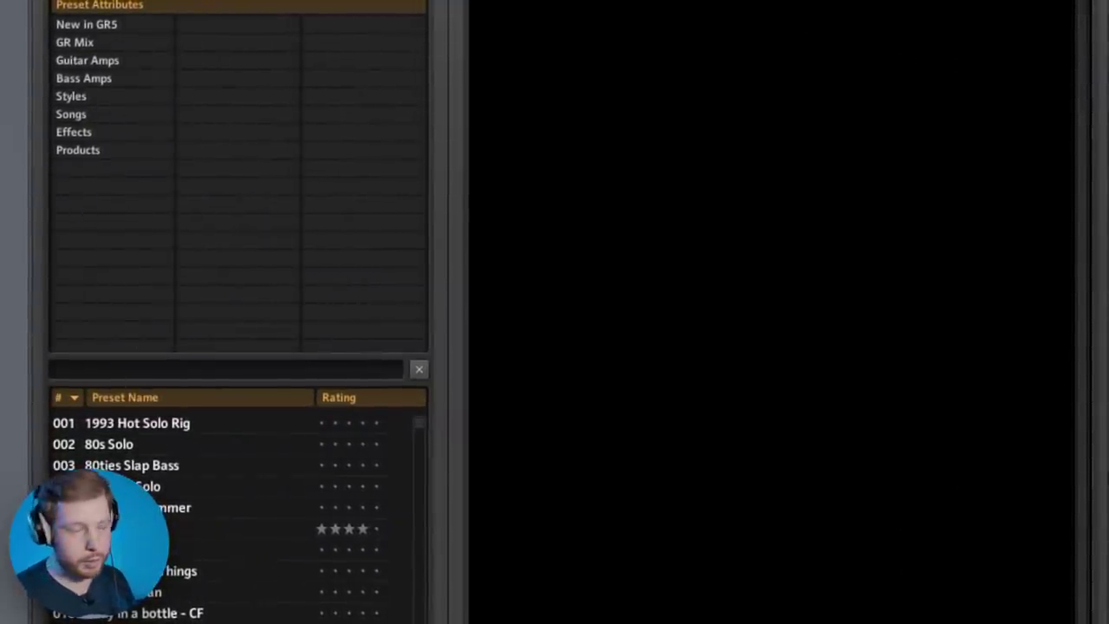
Step: Load the Country Twang Taped preset from the Country styles in Guitar Rig 5 and turn down the compressor's sustain
{"action": "left_click", "coordinate": [88, 97]}
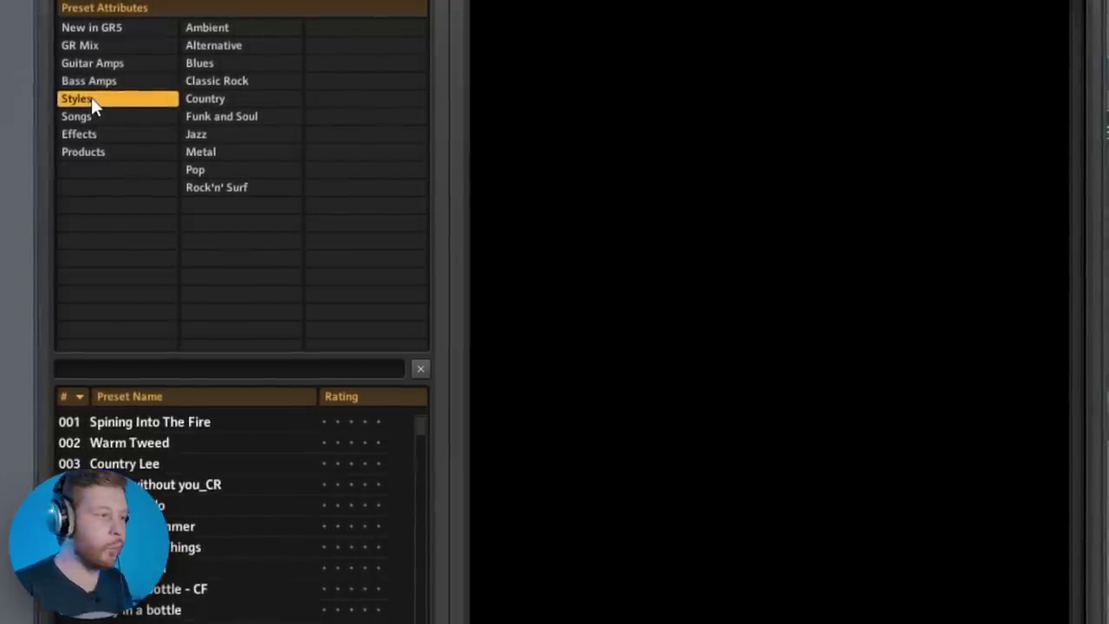
{"action": "left_click", "coordinate": [220, 101]}
{"action": "left_click", "coordinate": [201, 463]}
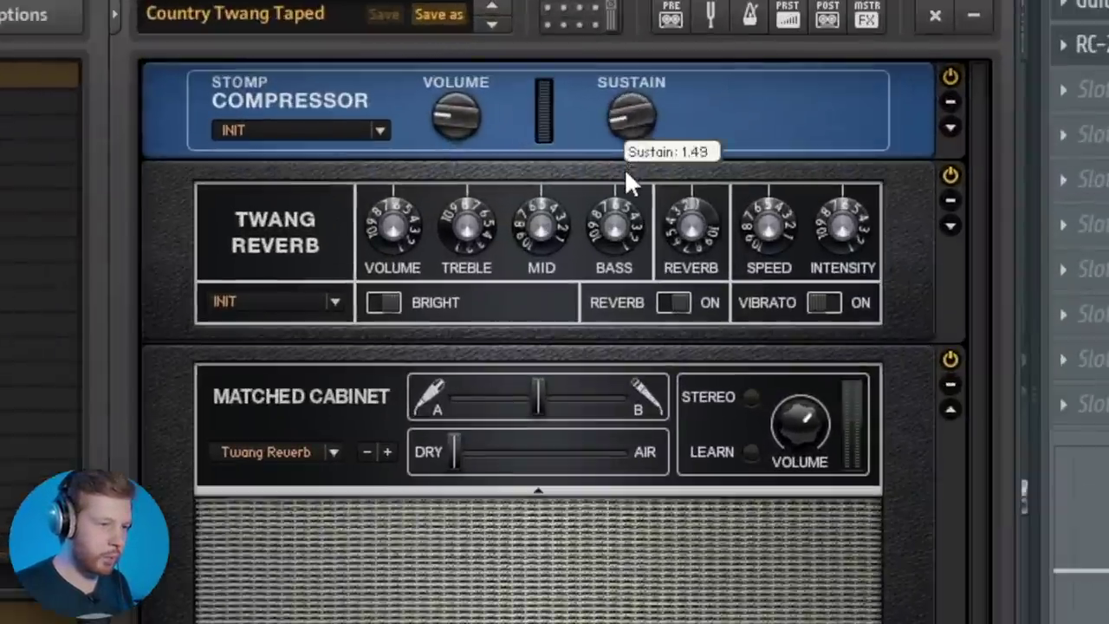
{"action": "left_click_drag", "start_coordinate": [625, 173], "coordinate": [628, 195]}
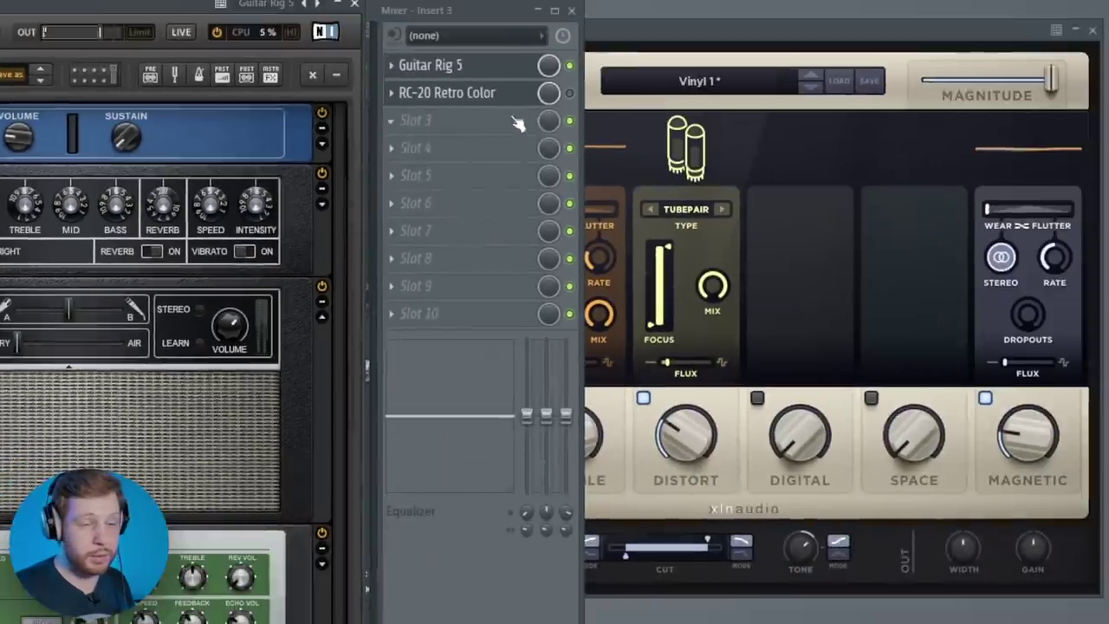
Step: Enable RC-20 Retro Color on the guitar's mixer insert and set its Space amount to a moderate level
{"action": "left_click", "coordinate": [520, 92]}
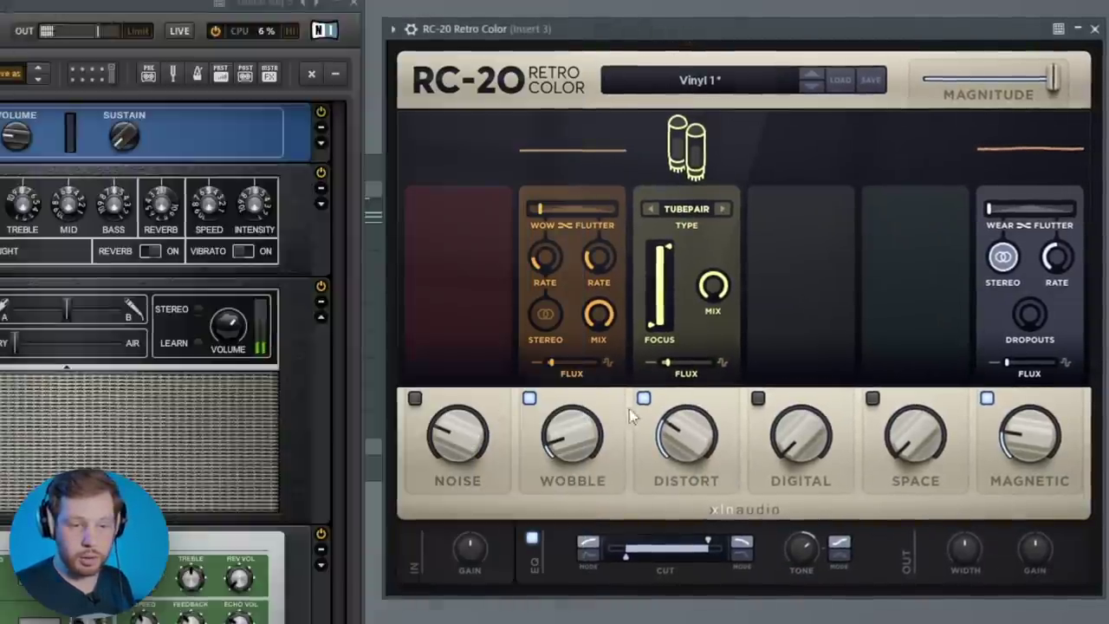
{"action": "left_click_drag", "start_coordinate": [916, 437], "coordinate": [944, 286]}
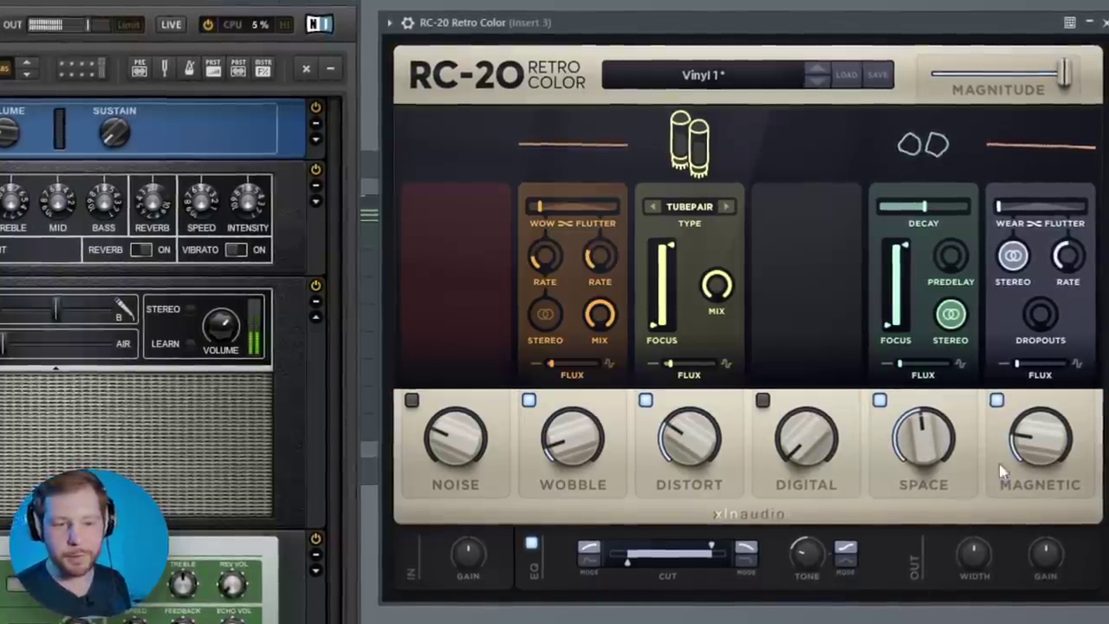
{"action": "left_click_drag", "start_coordinate": [932, 414], "coordinate": [914, 461]}
Step: Switch the second Ample Guitar G II instance to the bridge pickup
{"action": "left_click", "coordinate": [324, 148]}
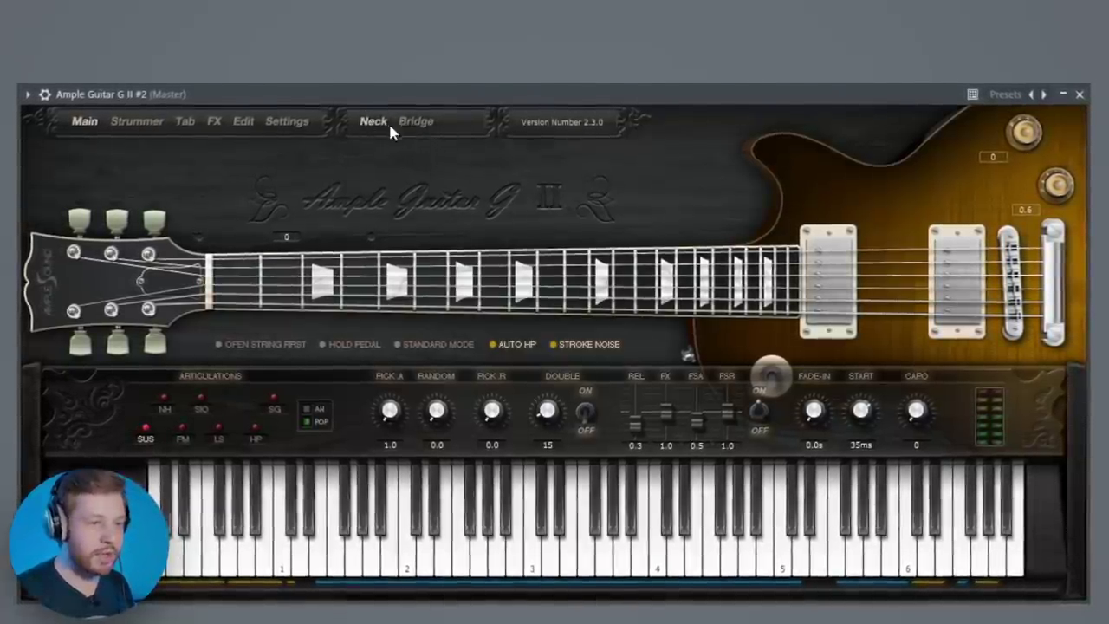
{"action": "left_click", "coordinate": [415, 121]}
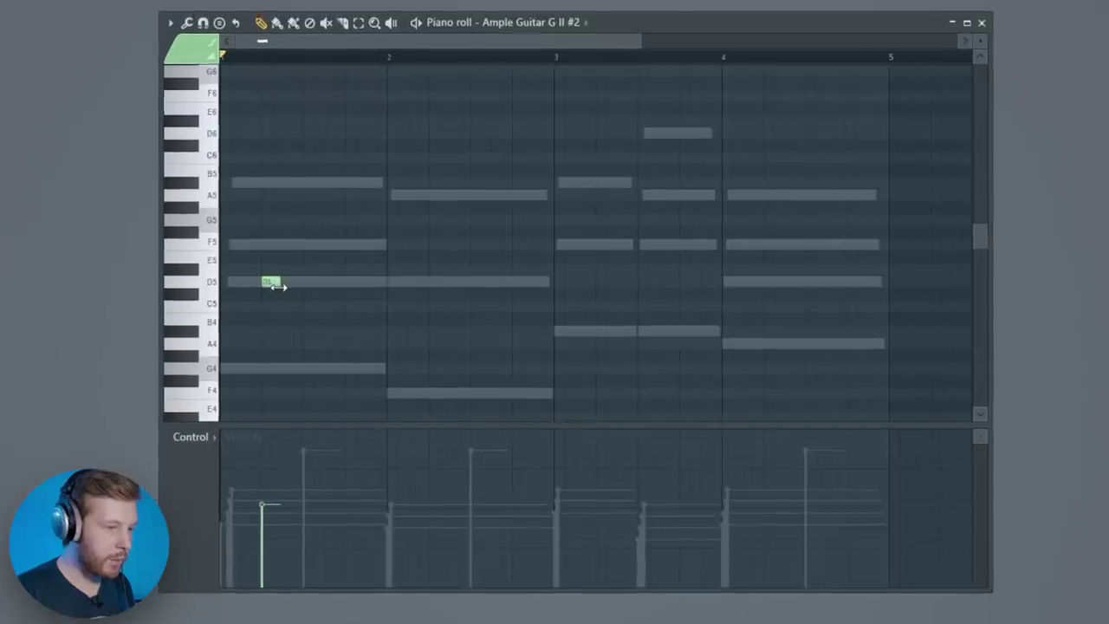
Step: Draw the lead melody D5, F5, A#5, A5, A#5, A5 across bars 1 to 4 over the ghosted chords
{"action": "left_click_drag", "start_coordinate": [409, 130], "coordinate": [287, 348]}
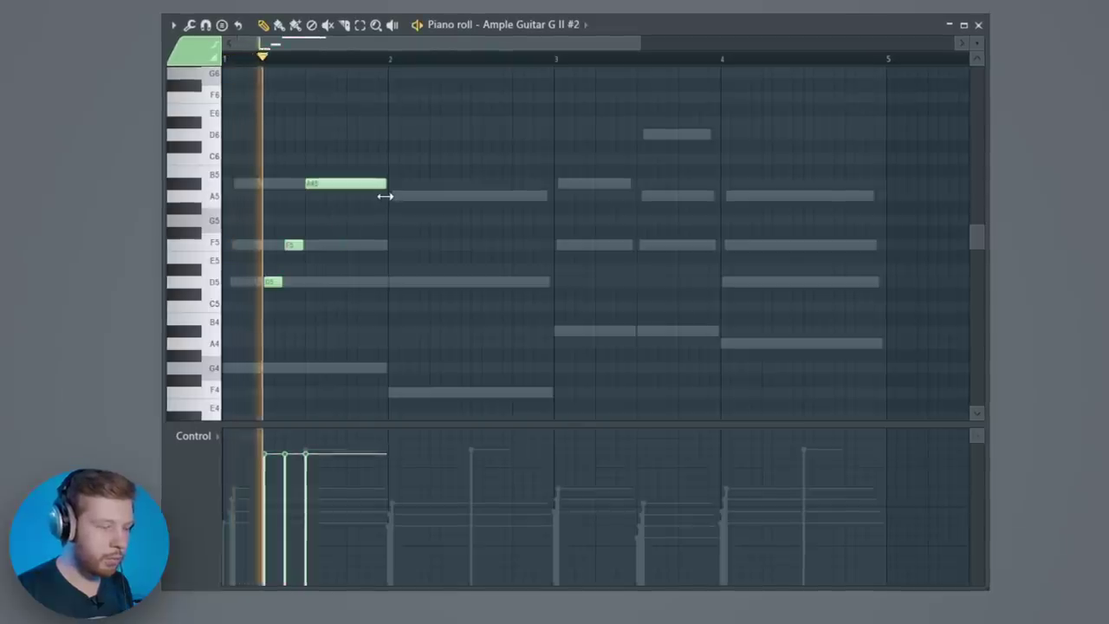
{"action": "left_click_drag", "start_coordinate": [459, 204], "coordinate": [475, 202]}
{"action": "left_click", "coordinate": [475, 198]}
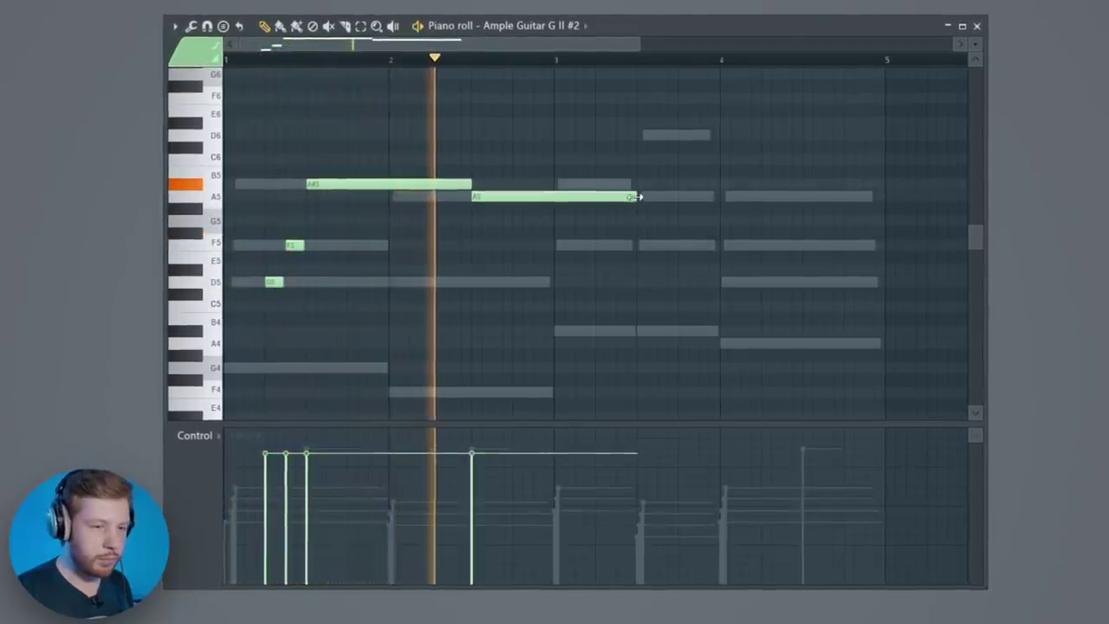
{"action": "left_click_drag", "start_coordinate": [639, 196], "coordinate": [549, 214]}
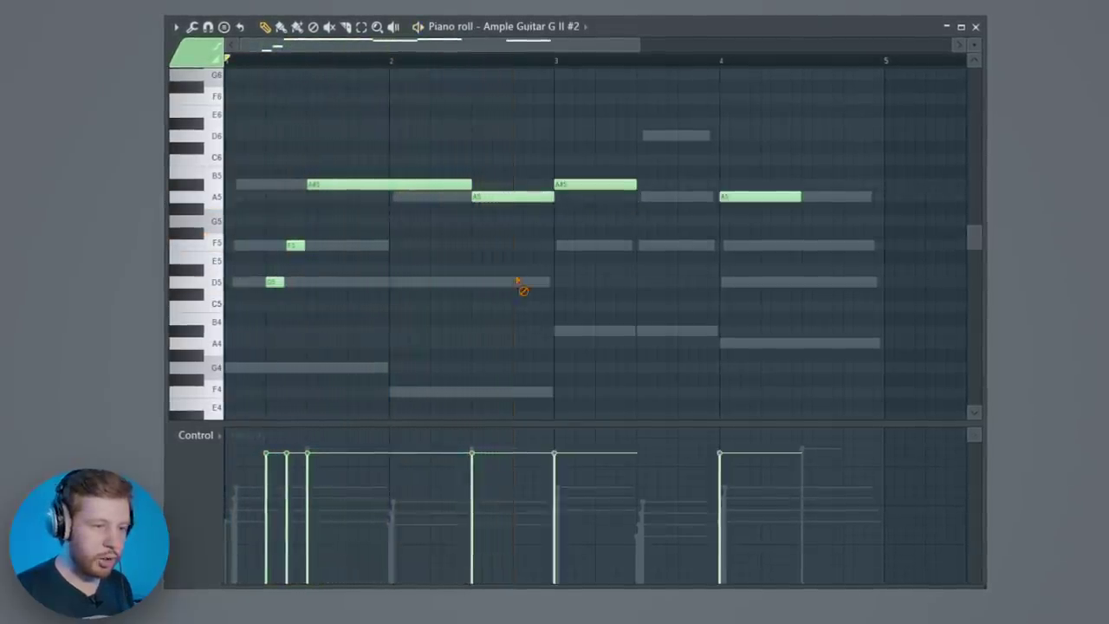
Step: Switch to the chord guitar's notes, duplicate the four-bar progression into bars 5 to 8, and return to the lead melody
{"action": "double_click", "coordinate": [517, 282]}
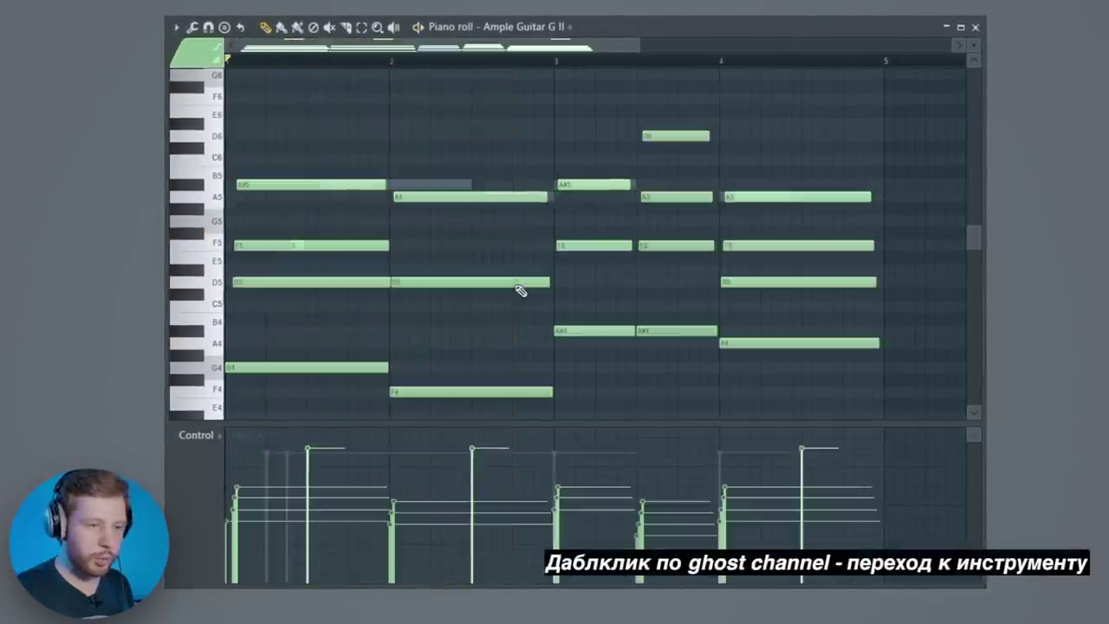
{"action": "scroll", "coordinate": [621, 326], "scroll_direction": "down", "scroll_amount": 2}
{"action": "left_click_drag", "start_coordinate": [772, 419], "coordinate": [685, 376]}
{"action": "double_click", "coordinate": [379, 185]}
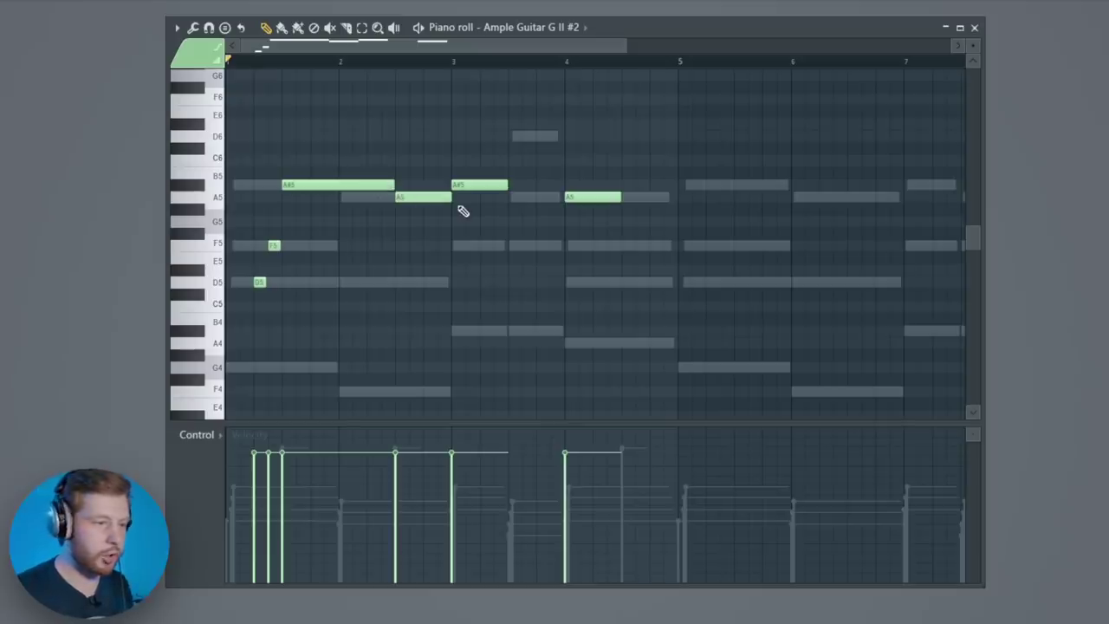
Step: Continue the lead melody through bars 5 to 8 with G5, A#5, A5, A#5, A5 and a full-bar D5
{"action": "scroll", "coordinate": [710, 240], "scroll_direction": "down", "scroll_amount": 2}
{"action": "left_click_drag", "start_coordinate": [709, 240], "coordinate": [638, 194]}
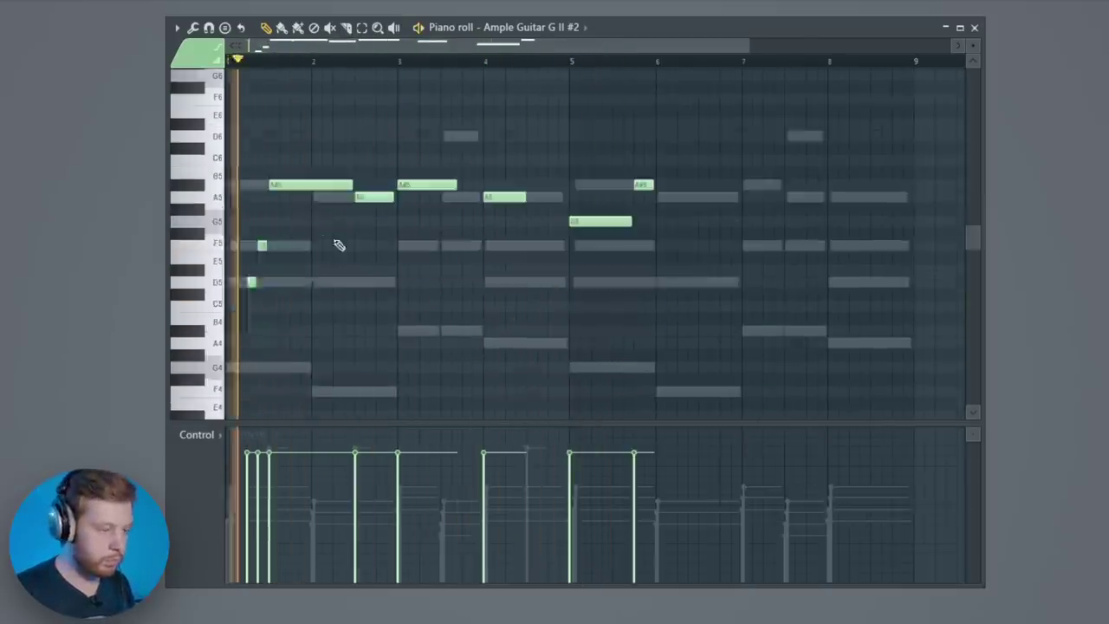
{"action": "left_click", "coordinate": [663, 197]}
{"action": "left_click", "coordinate": [746, 185]}
{"action": "left_click", "coordinate": [790, 196]}
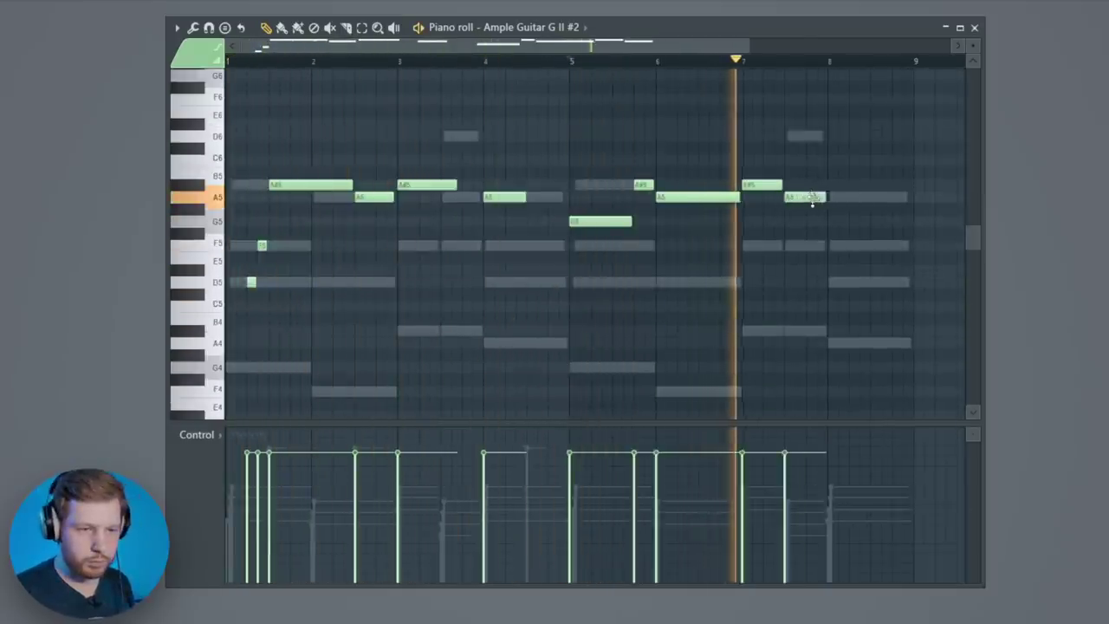
{"action": "left_click", "coordinate": [837, 285]}
{"action": "left_click_drag", "start_coordinate": [852, 286], "coordinate": [899, 286]}
{"action": "key", "text": "space"}
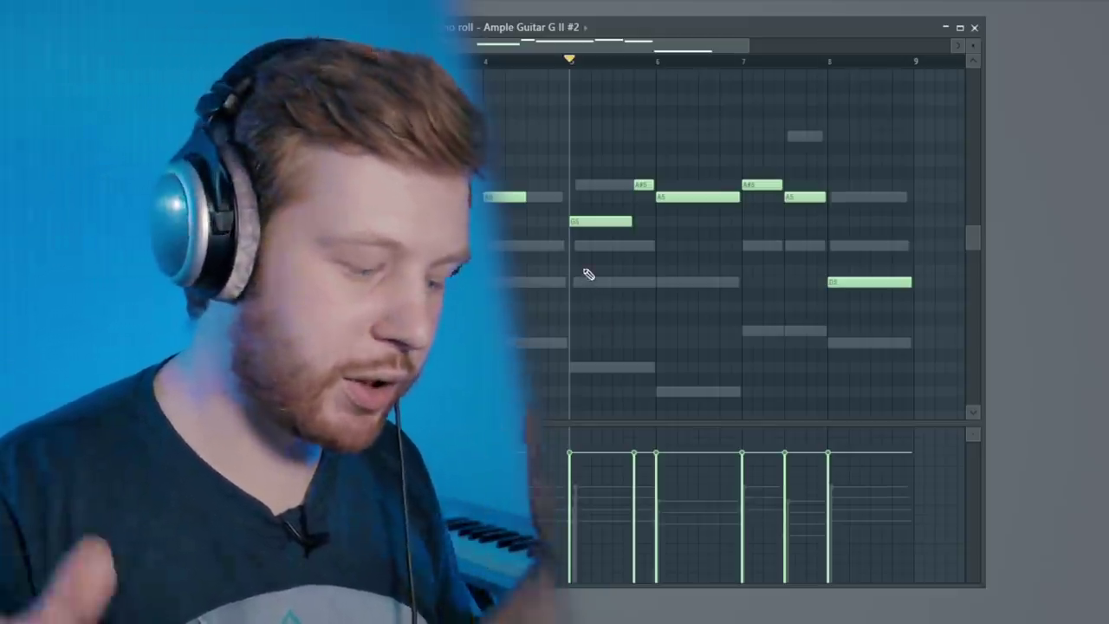
Step: Select all the lead melody notes, hide the ghost notes of the other channel, and clear the selection
{"action": "left_click_drag", "start_coordinate": [874, 336], "coordinate": [490, 217]}
{"action": "key", "text": "ctrl+a"}
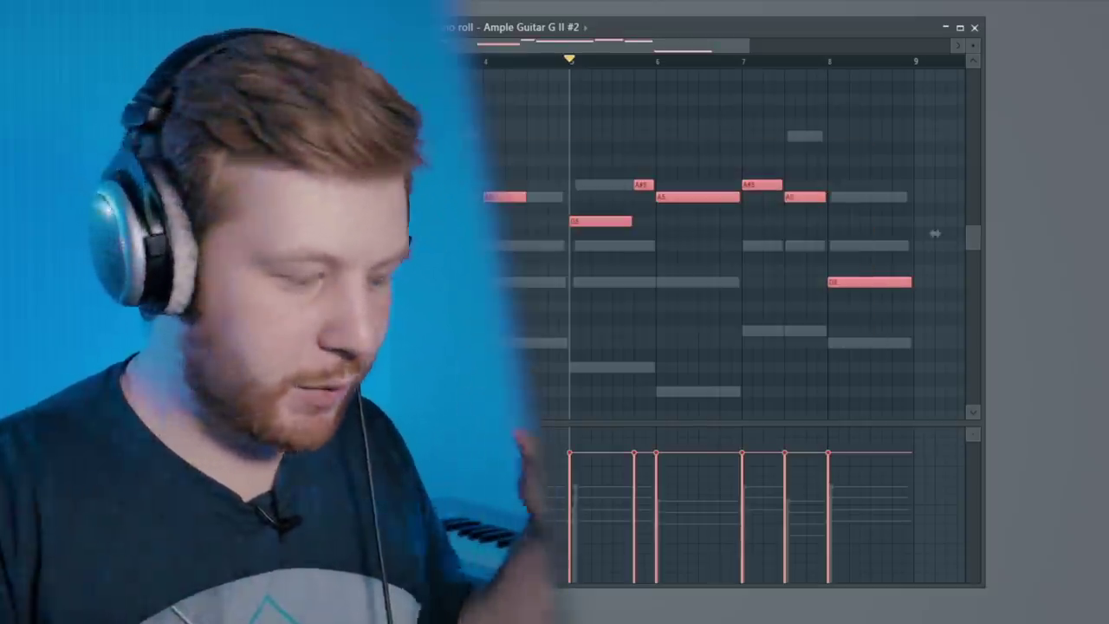
{"action": "key", "text": "alt+v"}
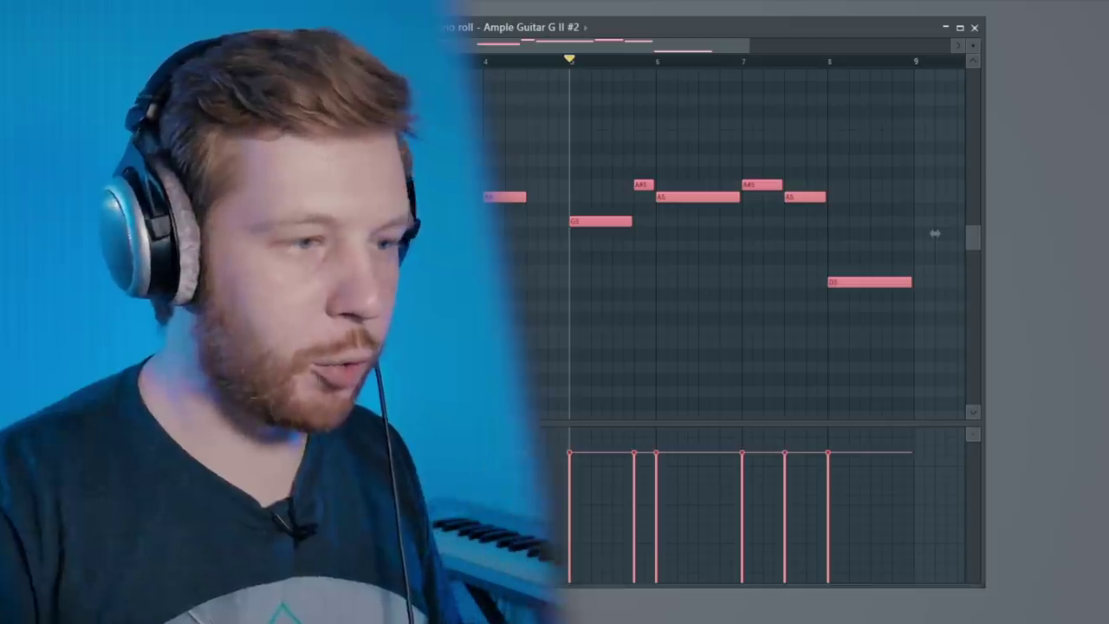
{"action": "left_click", "coordinate": [934, 233]}
Step: Place an E2 articulation trigger note just before the long A#5 melody note in bar 1
{"action": "scroll", "coordinate": [935, 233], "scroll_direction": "down", "scroll_amount": 5}
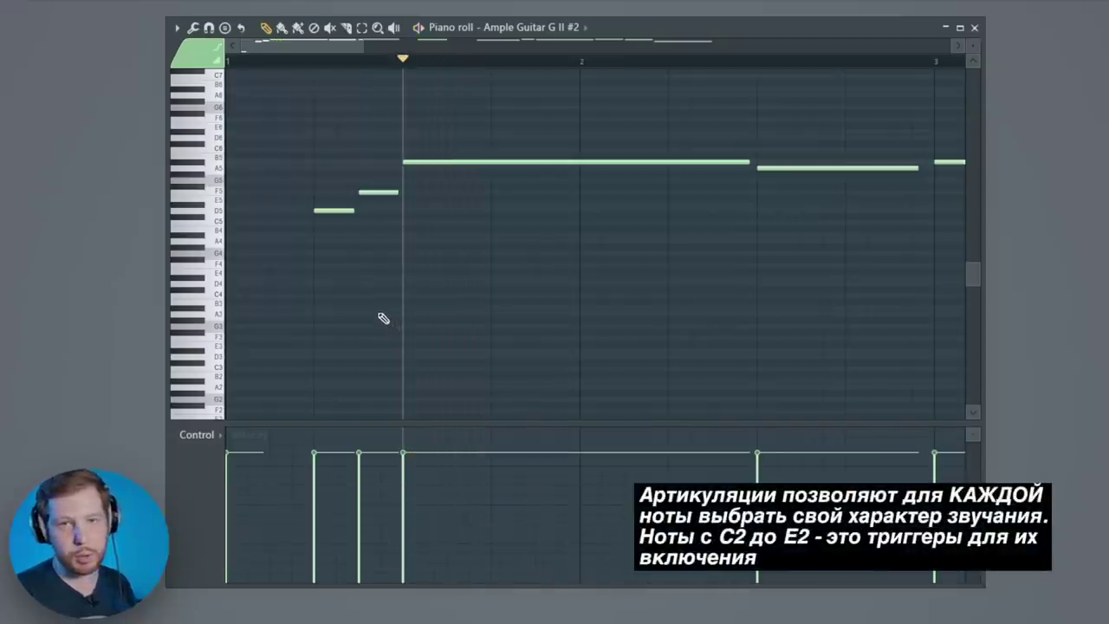
{"action": "scroll", "coordinate": [383, 318], "scroll_direction": "down", "scroll_amount": 4}
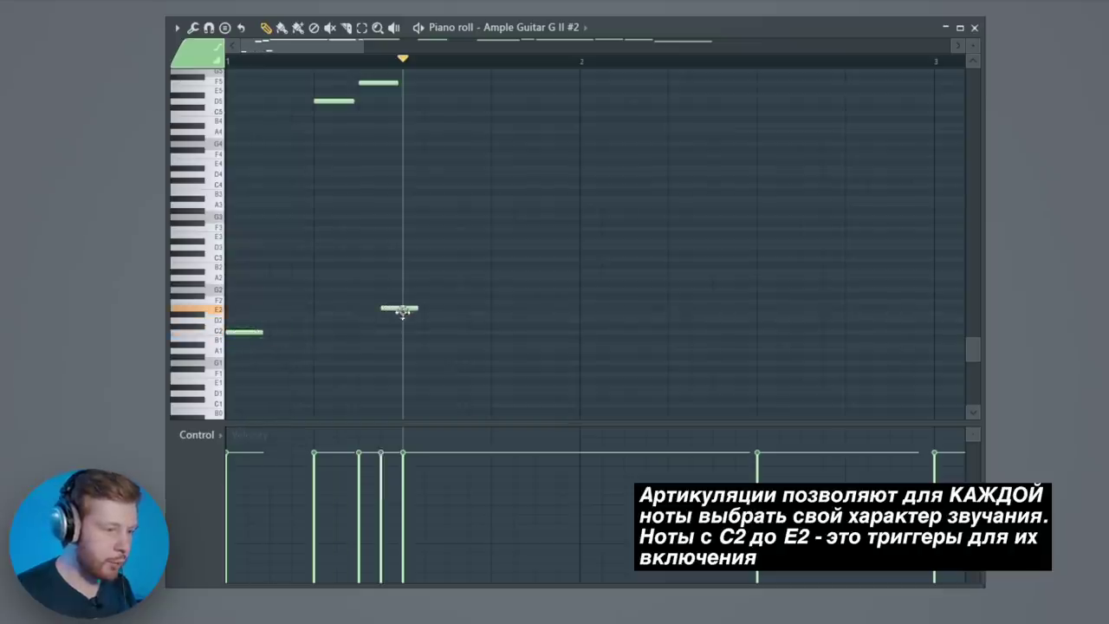
{"action": "scroll", "coordinate": [411, 332], "scroll_direction": "up", "scroll_amount": 2}
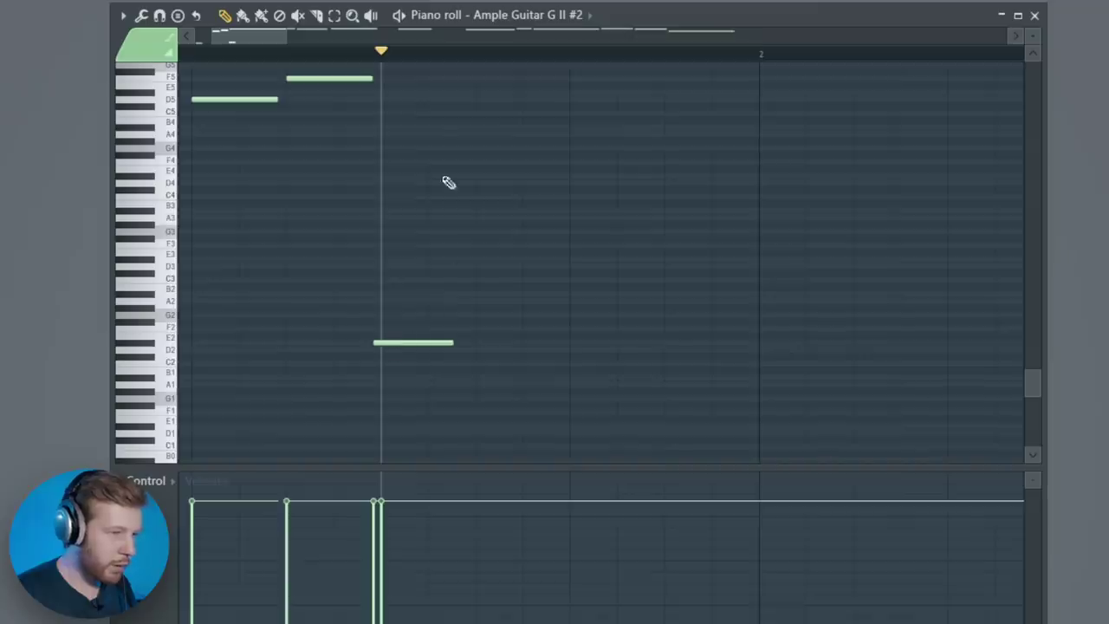
Step: Place D#2 slide trigger notes under the A5 melody notes starting bar 6 and halfway through bar 7, checking the result by playback
{"action": "key", "text": "space"}
{"action": "key", "text": "space"}
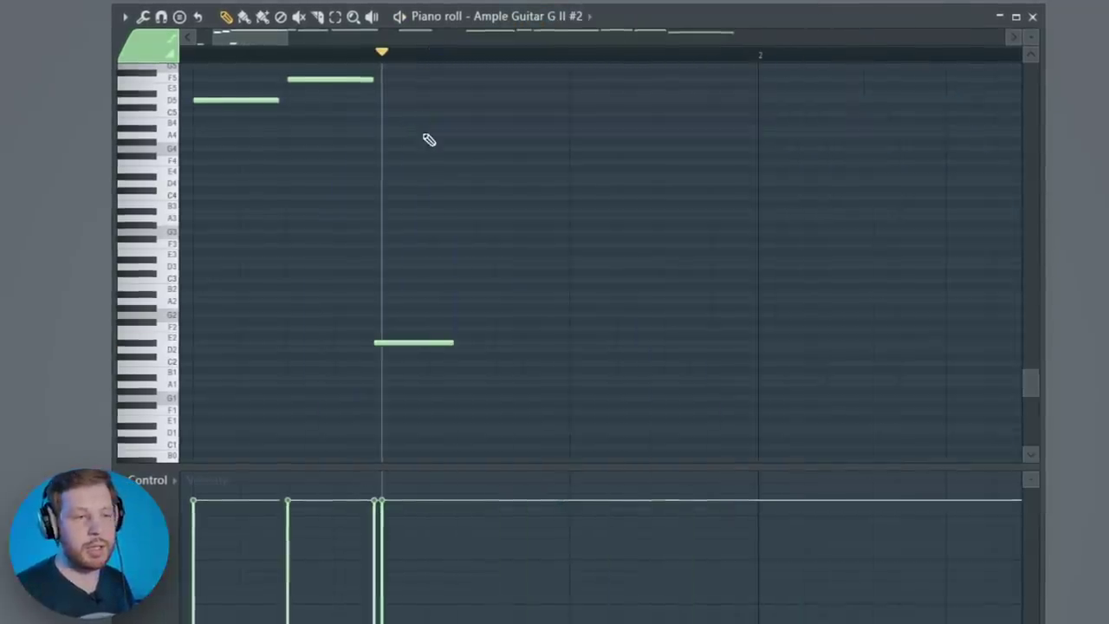
{"action": "scroll", "coordinate": [429, 140], "scroll_direction": "down", "scroll_amount": 4}
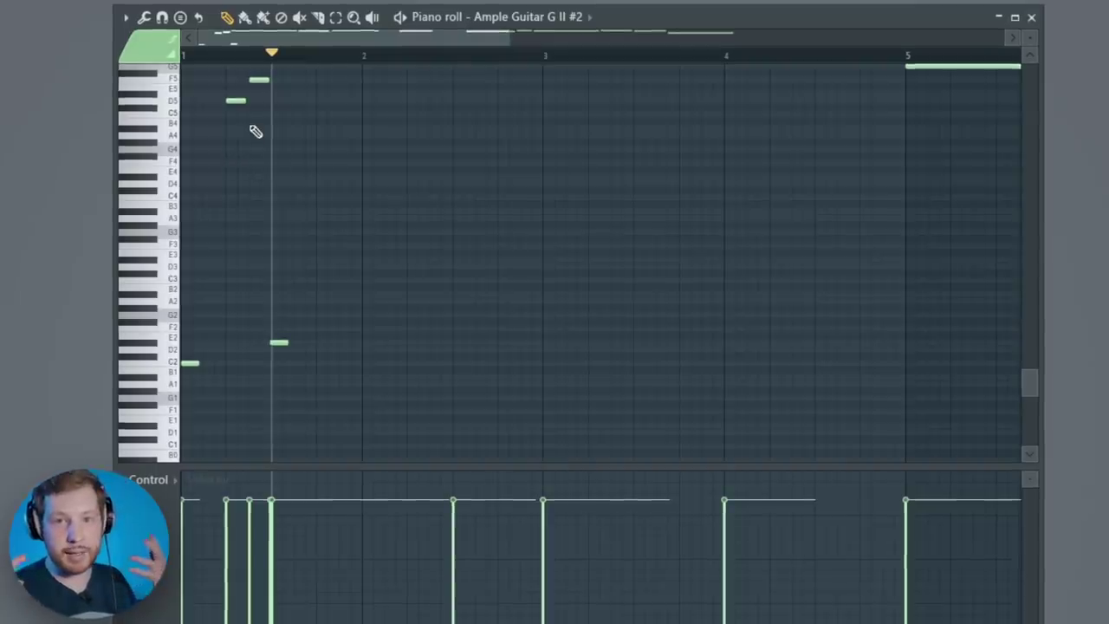
{"action": "scroll", "coordinate": [334, 240], "scroll_direction": "up", "scroll_amount": 2}
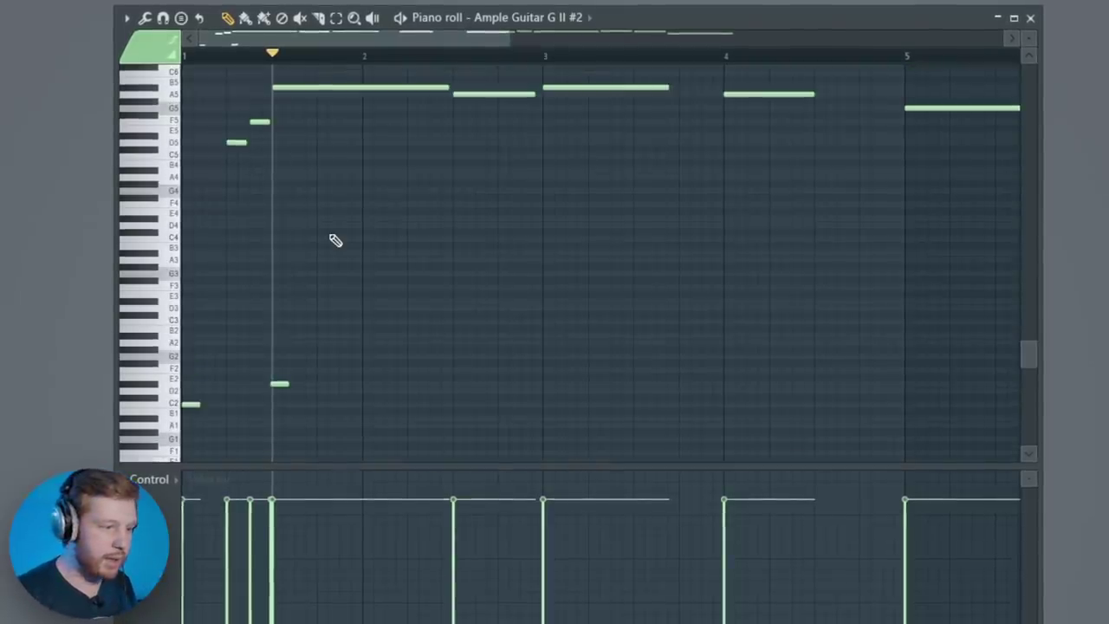
{"action": "scroll", "coordinate": [334, 232], "scroll_direction": "down", "scroll_amount": 3}
{"action": "key", "text": "space"}
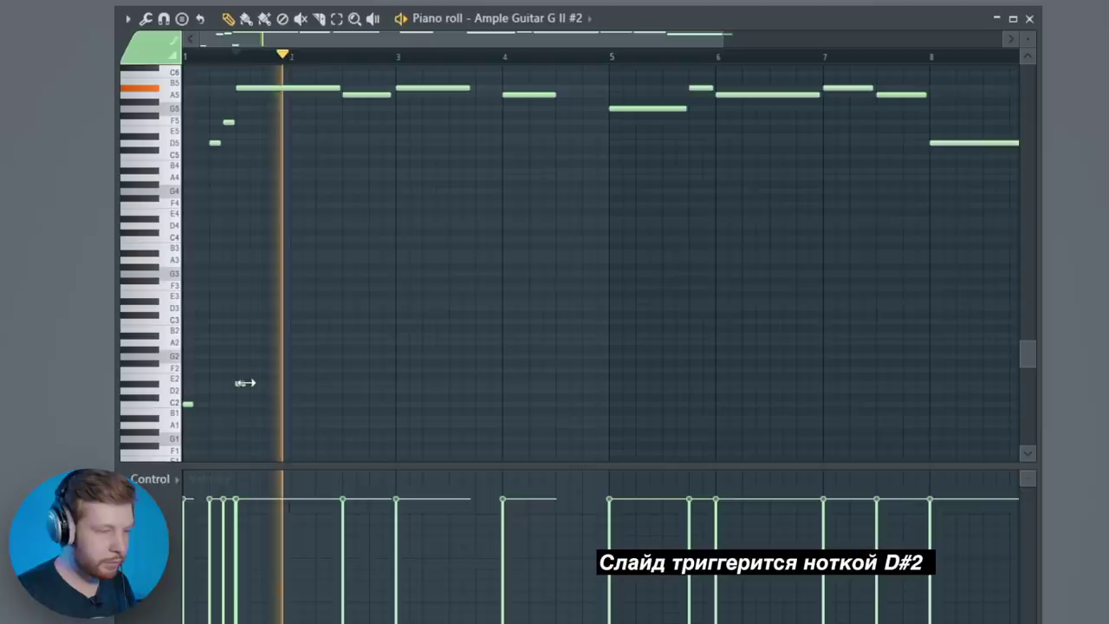
{"action": "left_click", "coordinate": [719, 383]}
{"action": "left_click", "coordinate": [682, 55]}
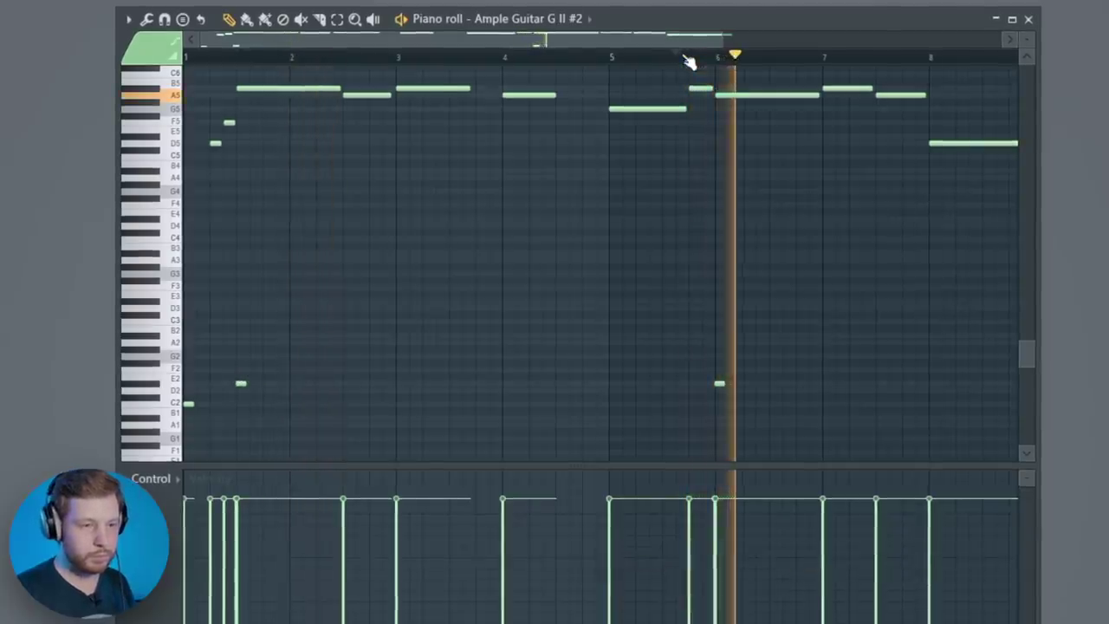
{"action": "left_click", "coordinate": [879, 383]}
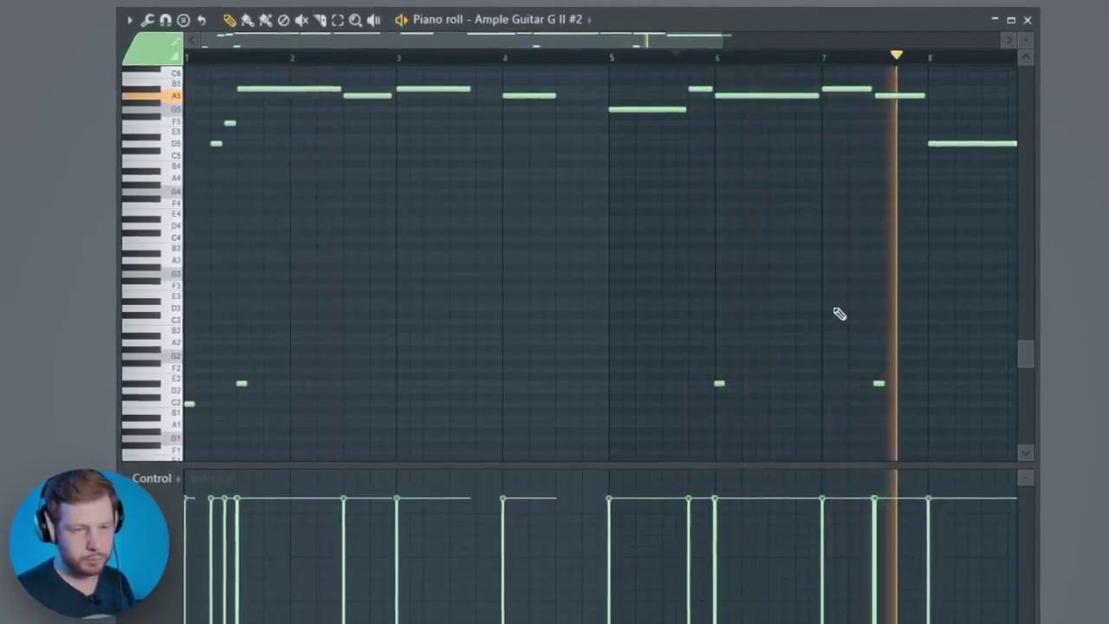
{"action": "key", "text": "space"}
{"action": "scroll", "coordinate": [839, 310], "scroll_direction": "down", "scroll_amount": 2}
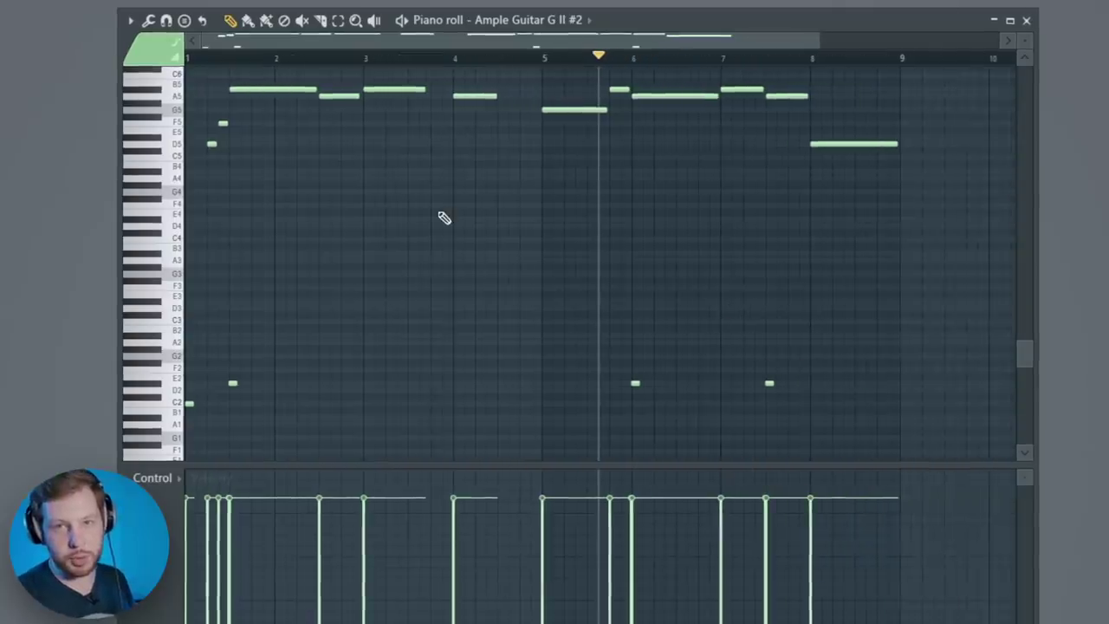
{"action": "left_click", "coordinate": [277, 89]}
{"action": "left_click", "coordinate": [684, 96], "text": "ctrl"}
{"action": "left_click", "coordinate": [786, 97], "text": "ctrl"}
{"action": "left_click", "coordinate": [864, 270], "text": "ctrl"}
{"action": "left_click_drag", "start_coordinate": [913, 312], "coordinate": [186, 347]}
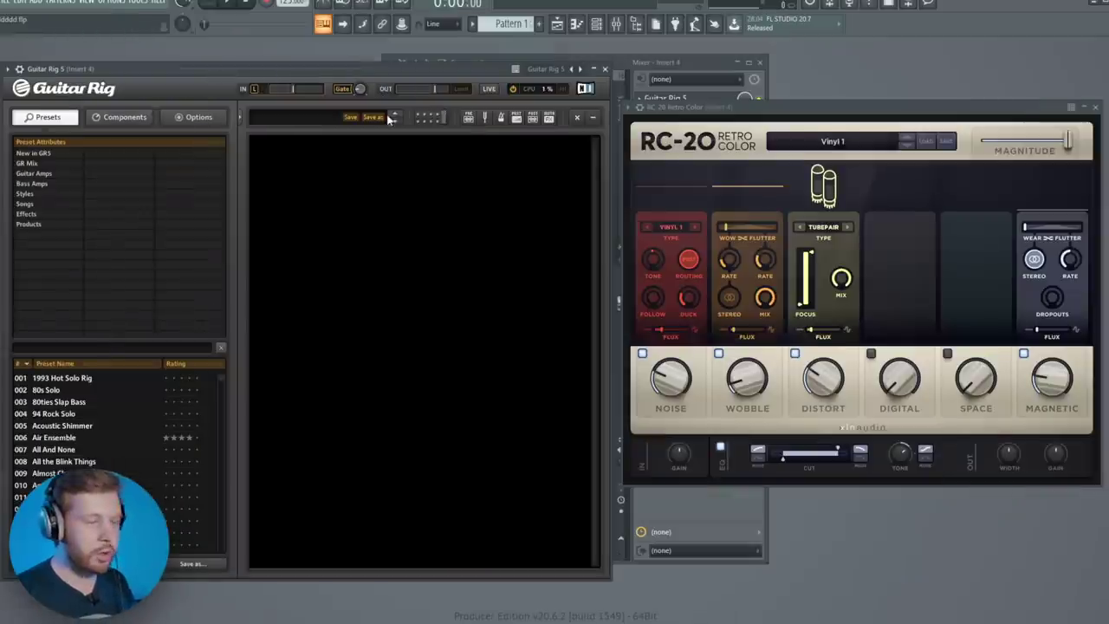
Step: Filter the Guitar Rig 5 presets by the Jazz style and load Hold's Clean Pad on insert 4
{"action": "left_click", "coordinate": [31, 193]}
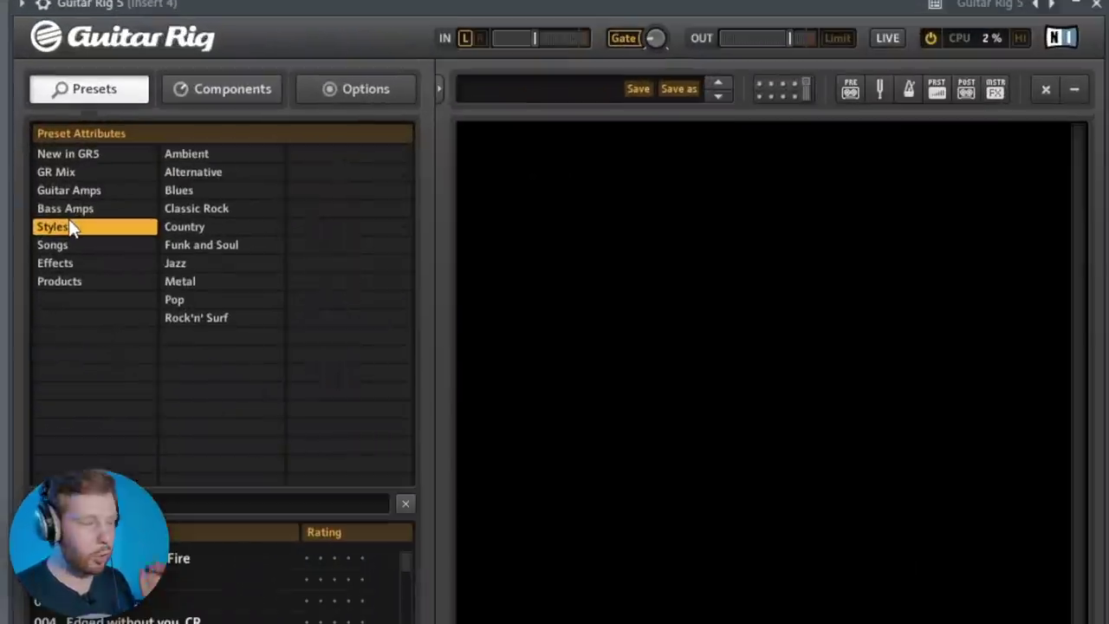
{"action": "left_click", "coordinate": [69, 227]}
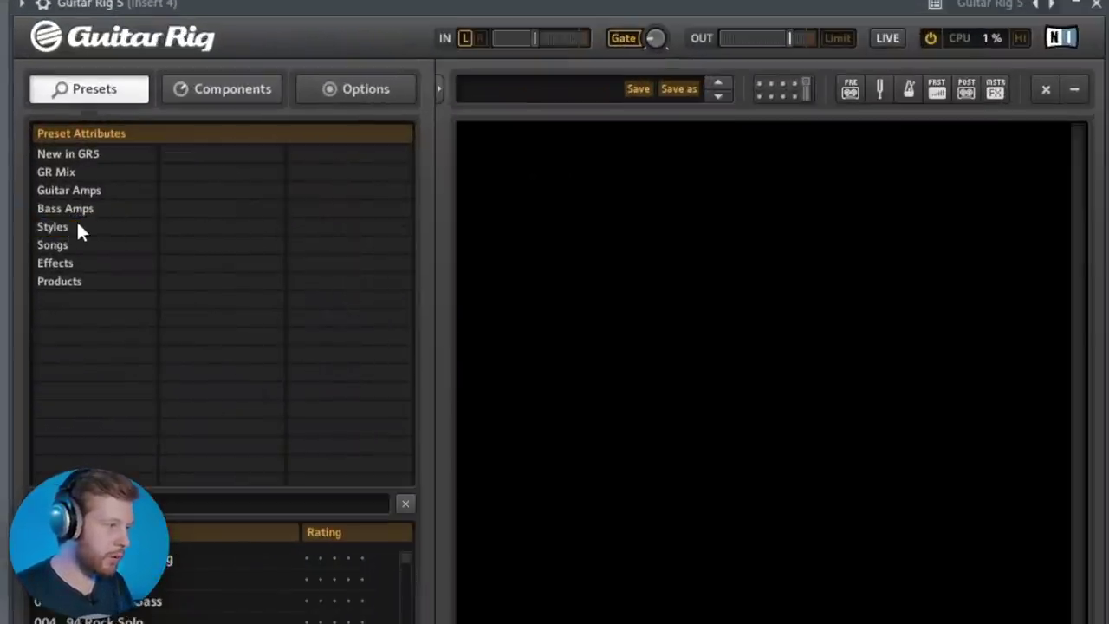
{"action": "left_click", "coordinate": [76, 221]}
{"action": "left_click", "coordinate": [202, 260]}
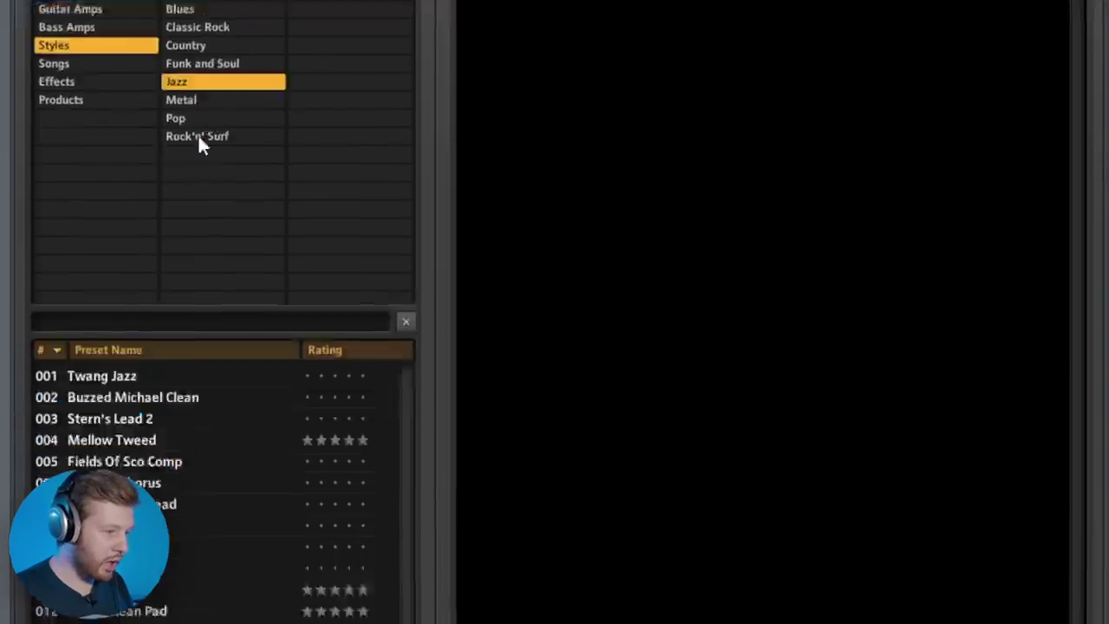
{"action": "left_click", "coordinate": [121, 432]}
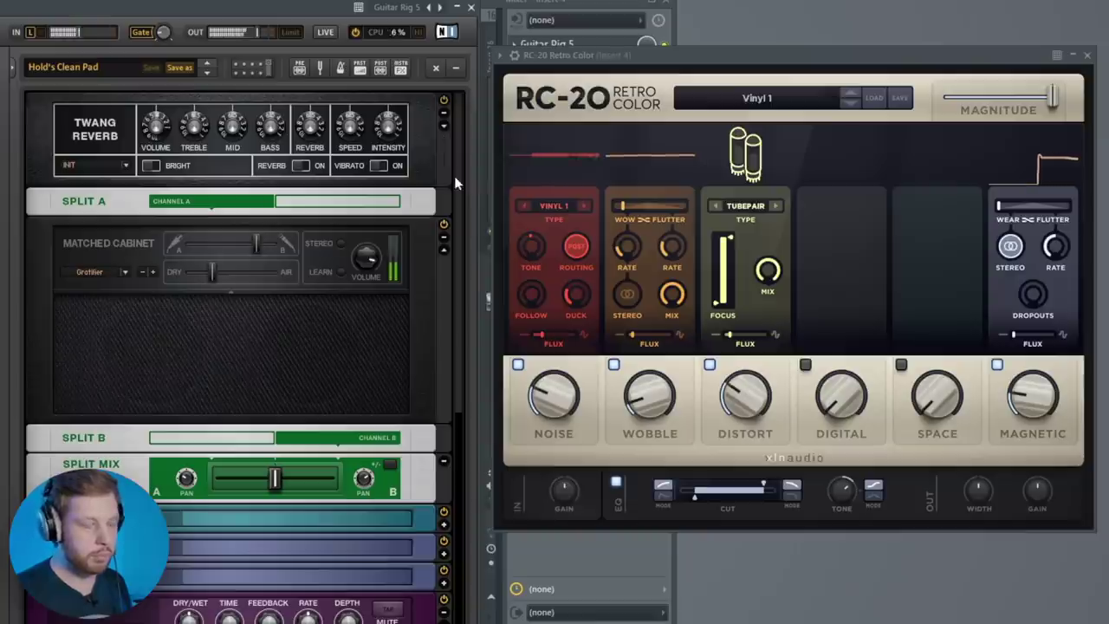
Step: Turn off Noise in RC-20 Retro Color, lower the EQ's high cut and set the tone to -11.8 dB
{"action": "left_click", "coordinate": [517, 364]}
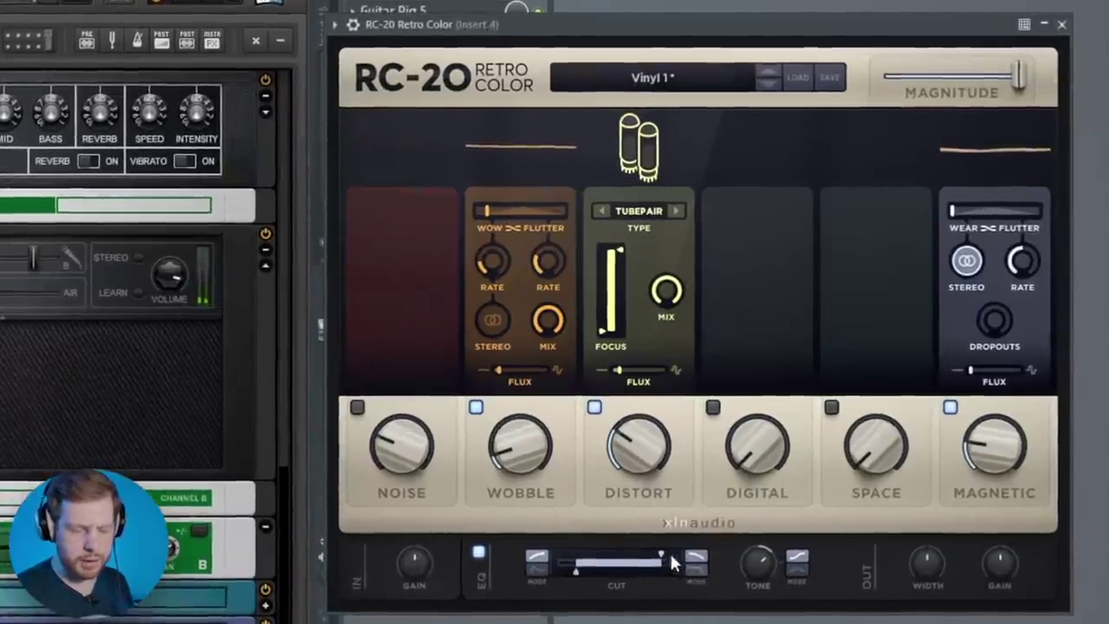
{"action": "left_click_drag", "start_coordinate": [661, 559], "coordinate": [739, 598]}
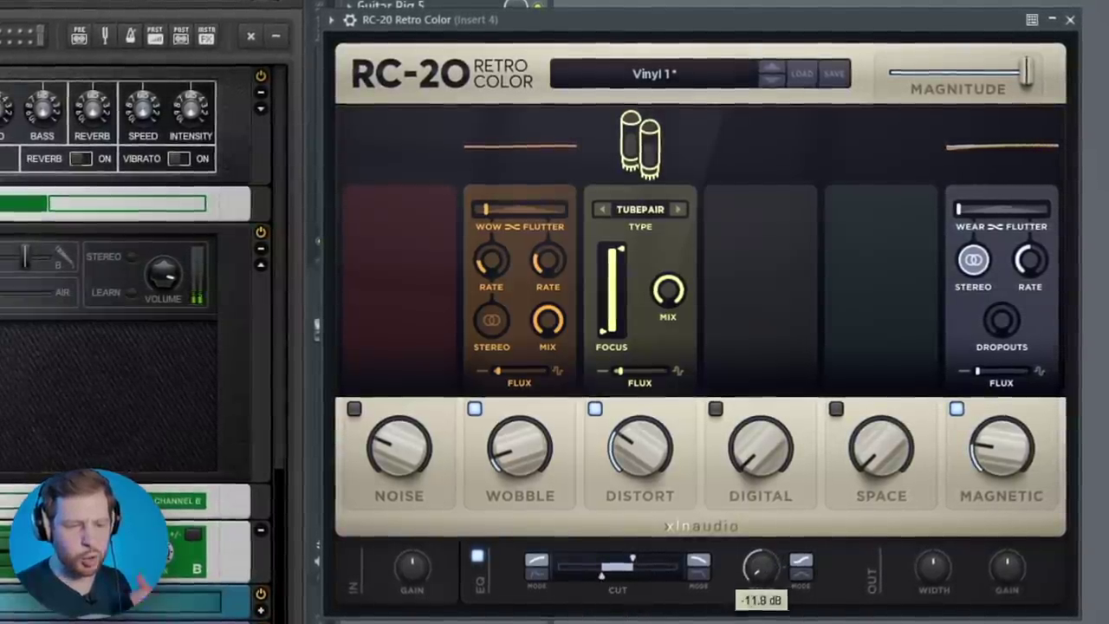
{"action": "left_click_drag", "start_coordinate": [633, 564], "coordinate": [632, 564]}
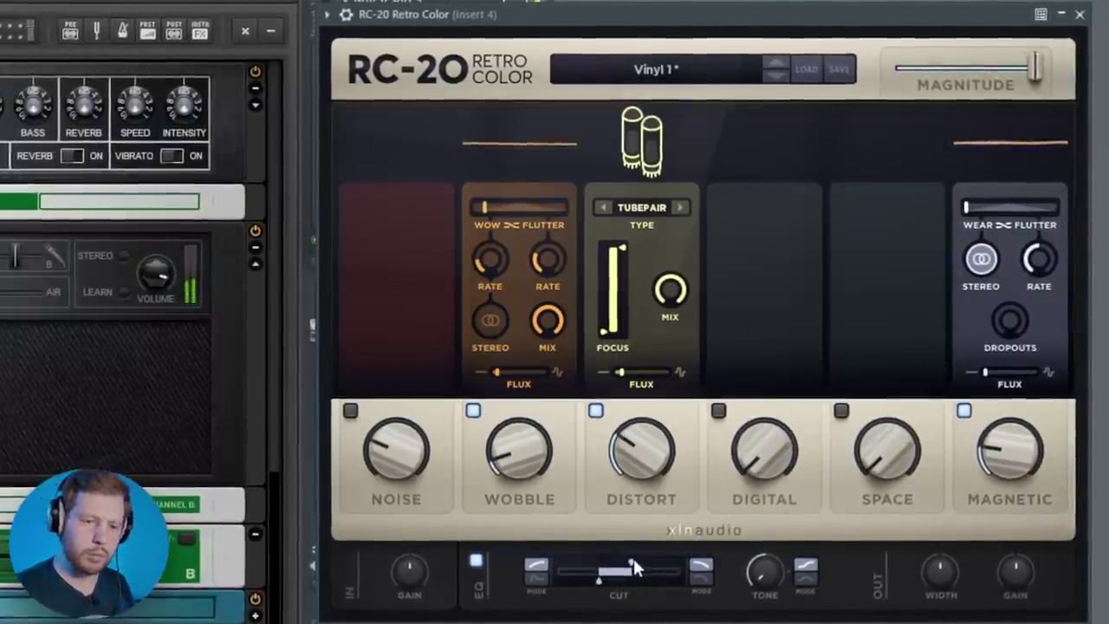
Step: Switch on the effects of mixer insert 3 and close the mixer, Guitar Rig 5 and RC-20 windows
{"action": "key", "text": "F9"}
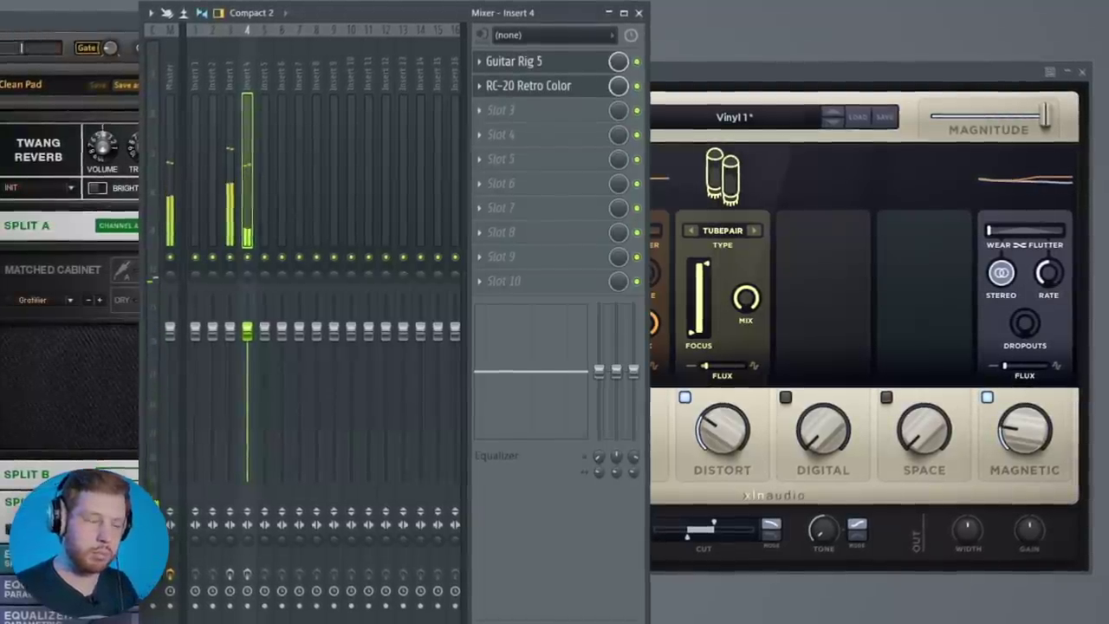
{"action": "left_click", "coordinate": [228, 576]}
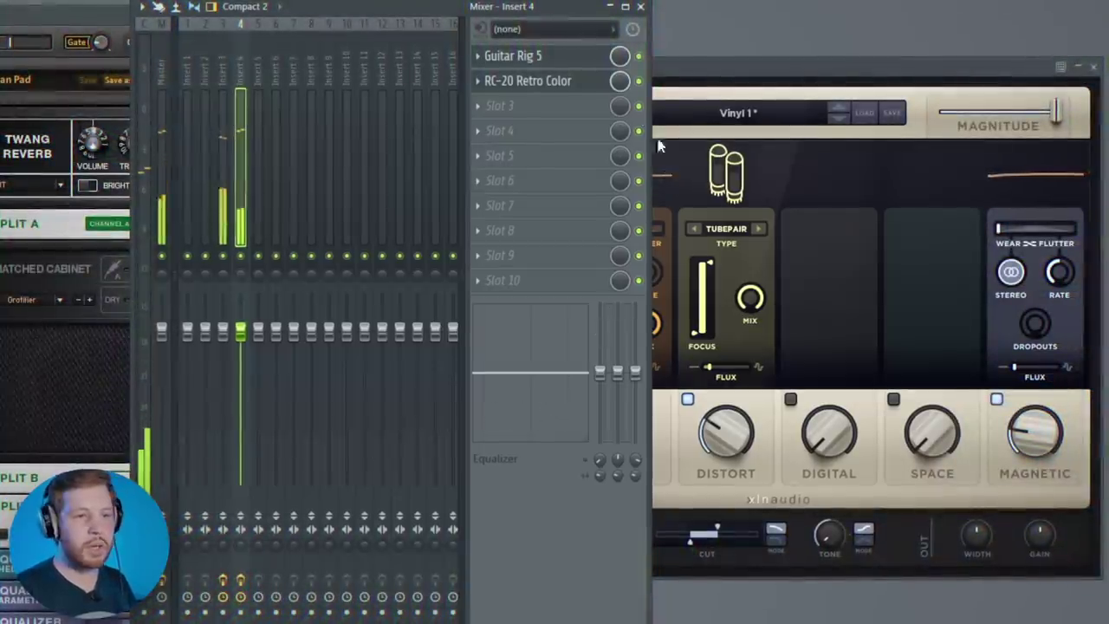
{"action": "left_click", "coordinate": [640, 7]}
{"action": "left_click", "coordinate": [441, 21]}
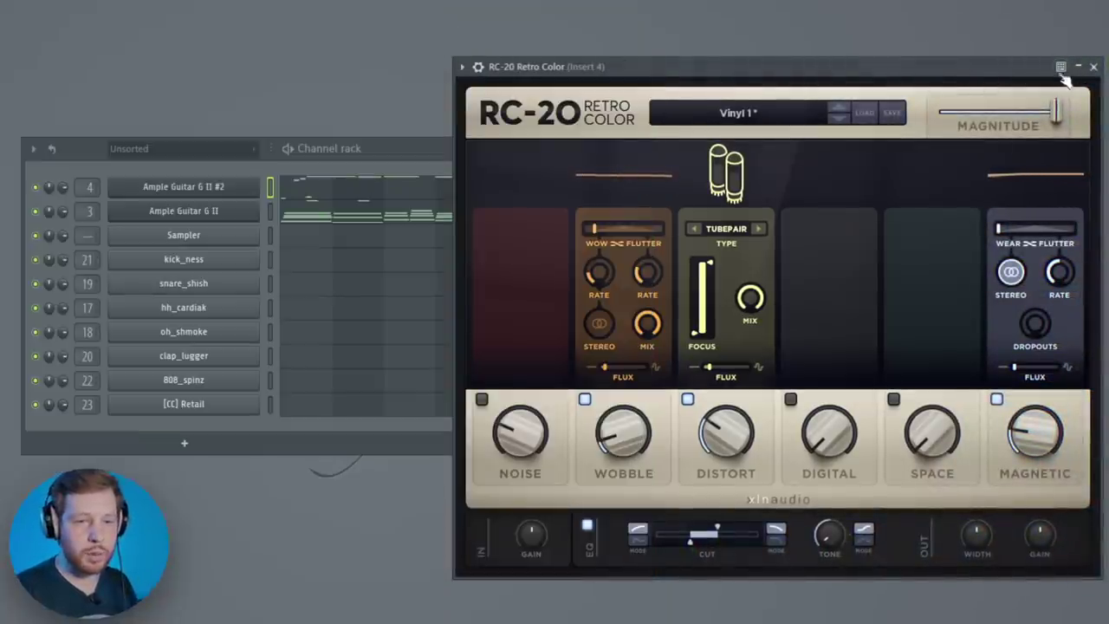
{"action": "left_click", "coordinate": [1092, 67]}
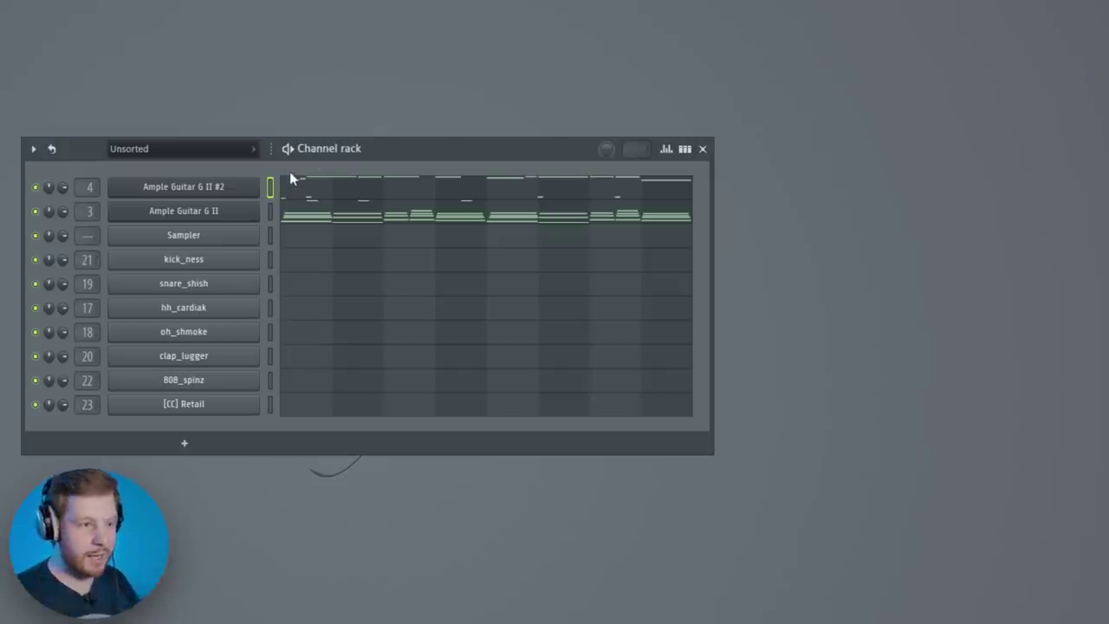
Step: Insert a Kontakt channel and load the 156. Babylon preset in Exhale, found among the Pure presets
{"action": "right_click", "coordinate": [223, 193]}
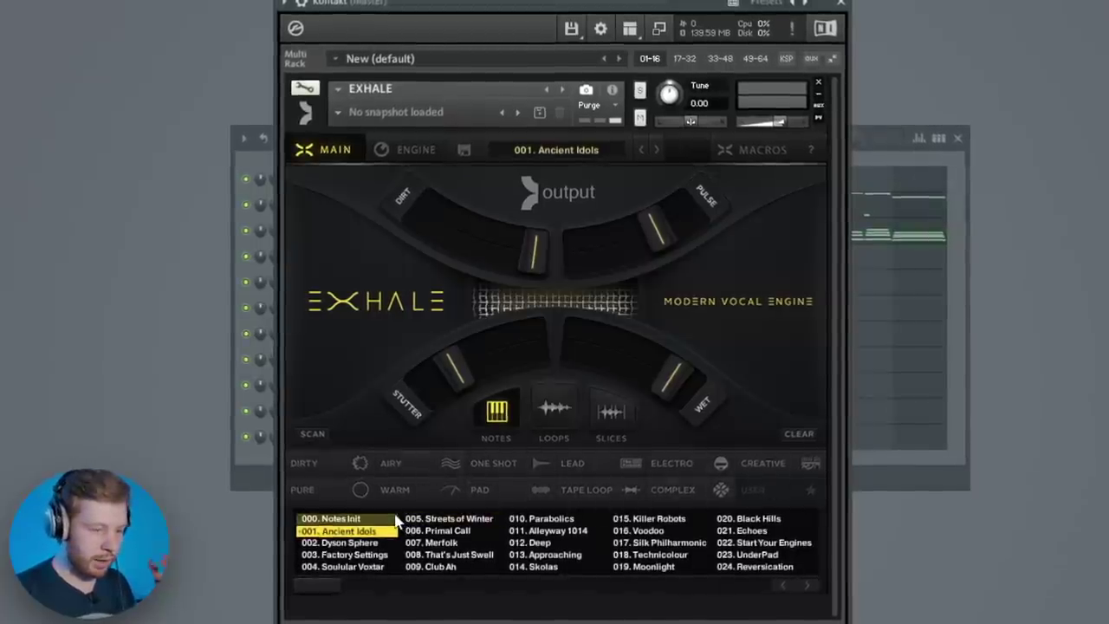
{"action": "left_click", "coordinate": [330, 488]}
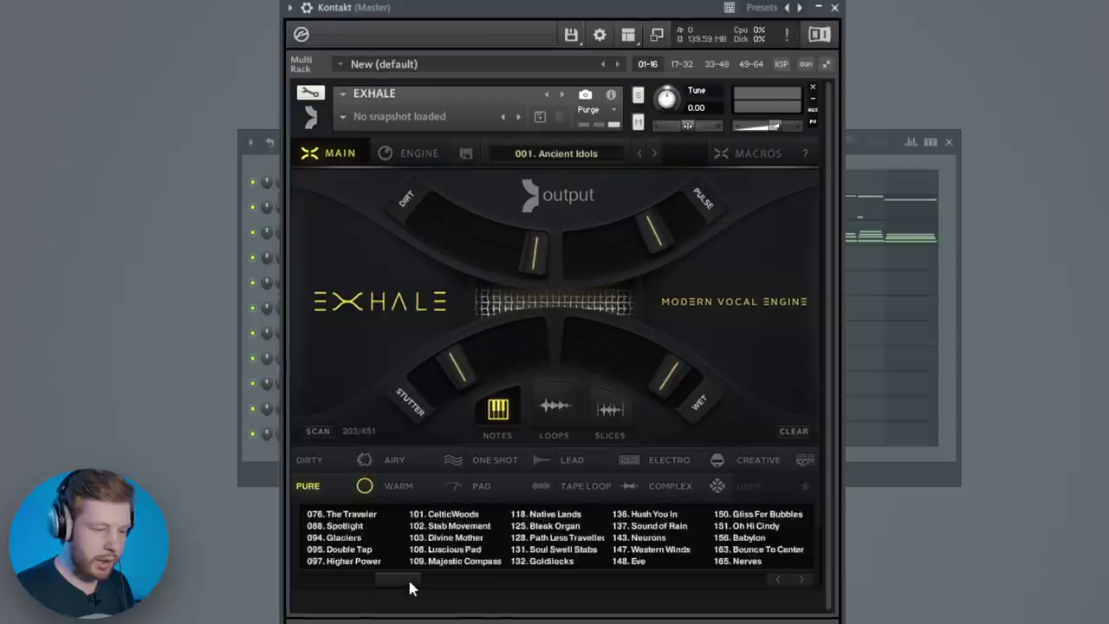
{"action": "left_click_drag", "start_coordinate": [407, 577], "coordinate": [443, 582]}
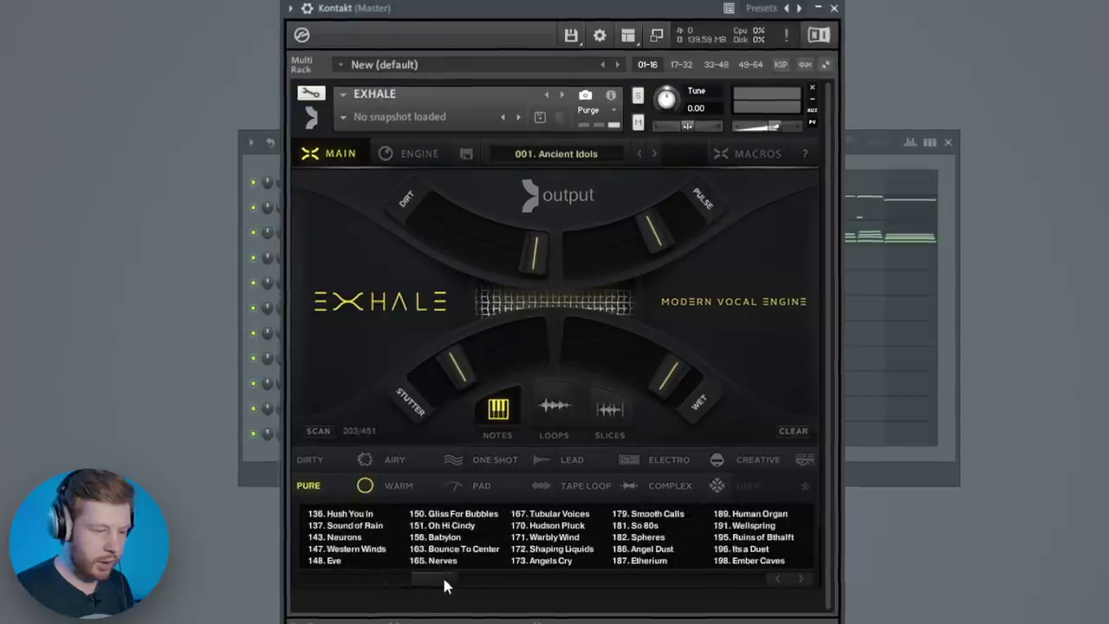
{"action": "left_click", "coordinate": [444, 536]}
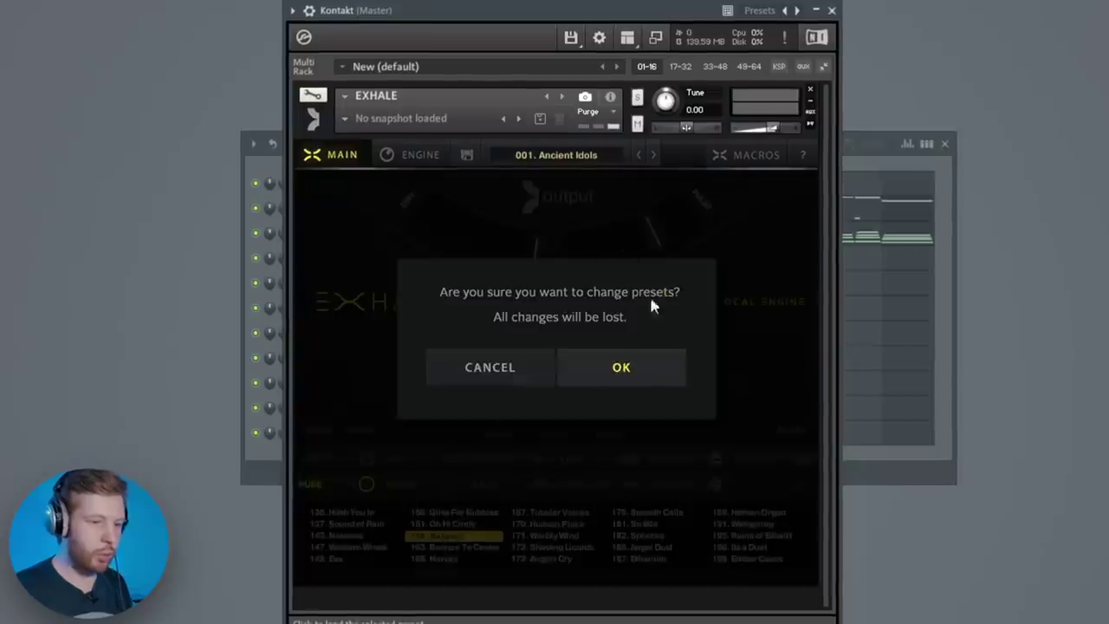
{"action": "left_click", "coordinate": [621, 367]}
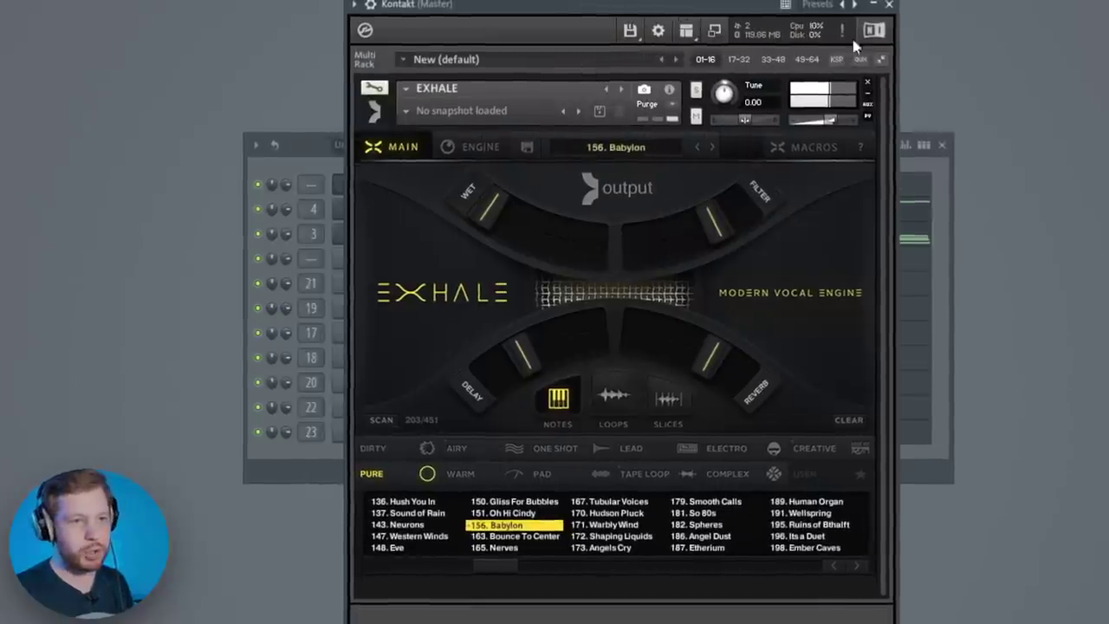
{"action": "left_click", "coordinate": [889, 4]}
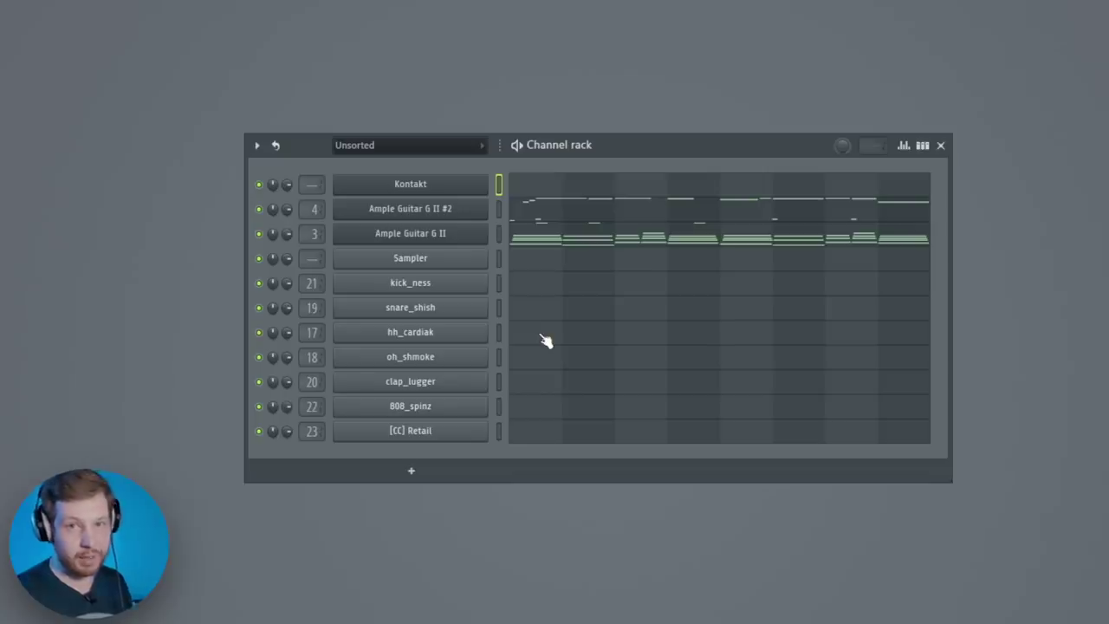
Step: Write a sparse Kontakt vocal line of G5, A#5, G5, A#5, A5 and D5 over the eight bars and play it
{"action": "left_click", "coordinate": [523, 215]}
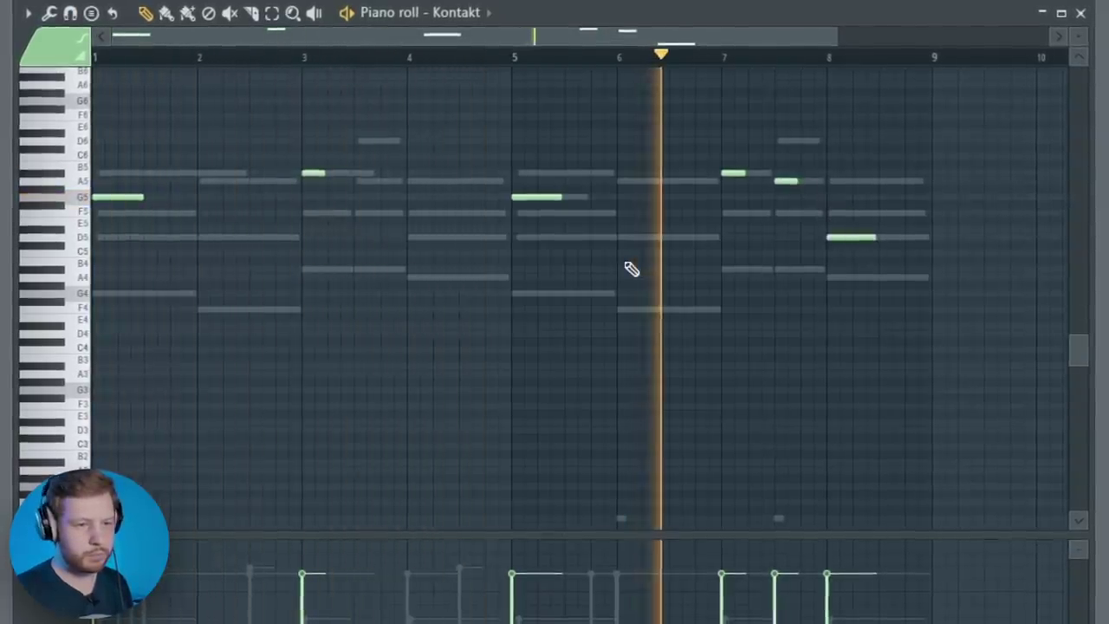
{"action": "scroll", "coordinate": [631, 269], "scroll_direction": "up", "scroll_amount": 5}
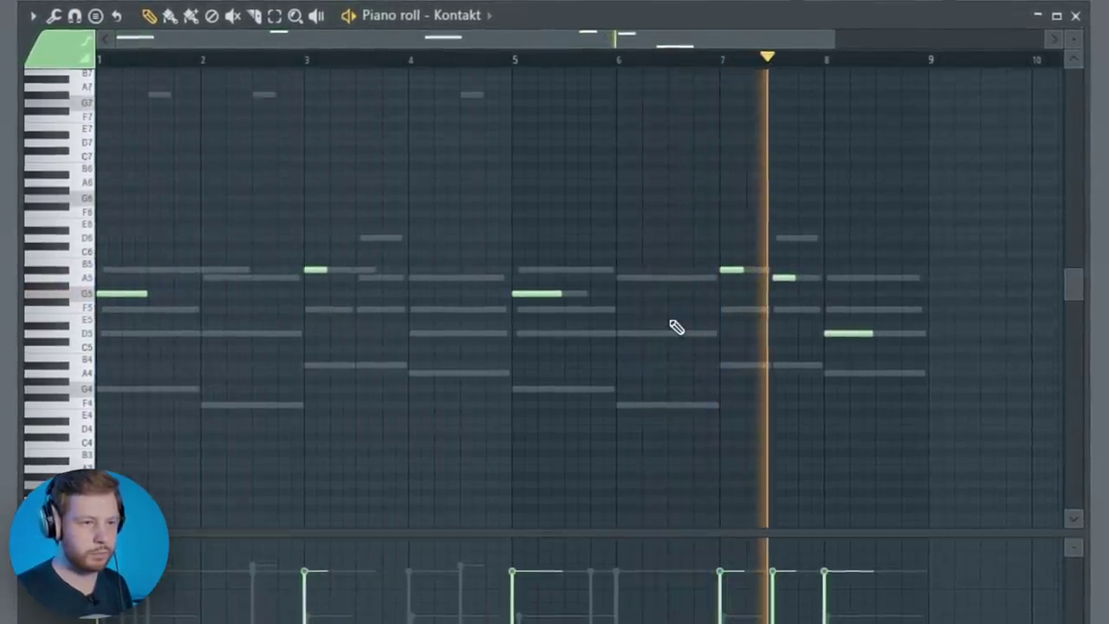
{"action": "key", "text": "space"}
Step: Switch to the chord guitar's notes, copy the short G#7 notes from bars 1, 2 and 4 into bars 5, 6 and 8, and close the piano roll
{"action": "double_click", "coordinate": [476, 217]}
{"action": "left_click_drag", "start_coordinate": [168, 213], "coordinate": [577, 215], "text": "shift"}
{"action": "left_click", "coordinate": [515, 65]}
{"action": "key", "text": "space"}
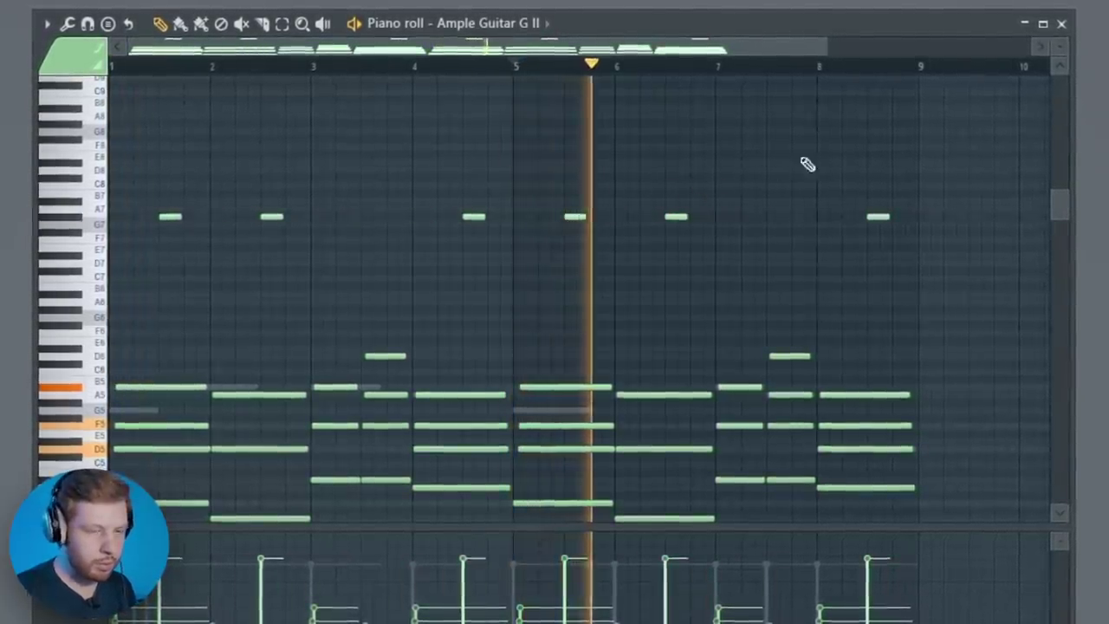
{"action": "left_click", "coordinate": [1062, 23]}
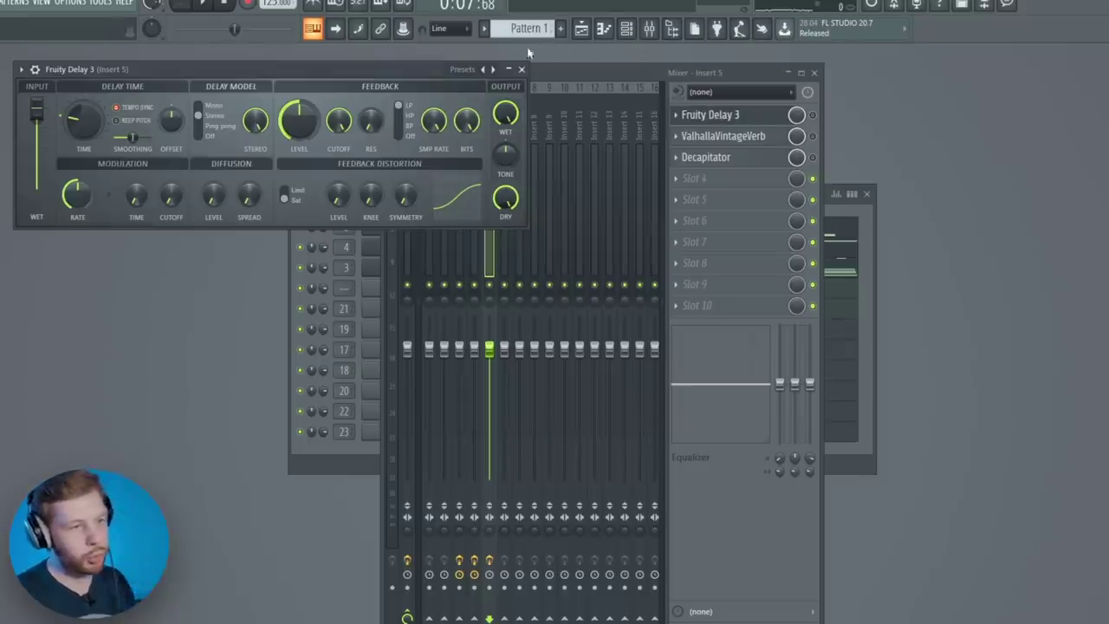
Step: Enable Fruity Delay 3 on mixer insert 5 and load its Ping pong preset
{"action": "left_click_drag", "start_coordinate": [374, 64], "coordinate": [498, 130]}
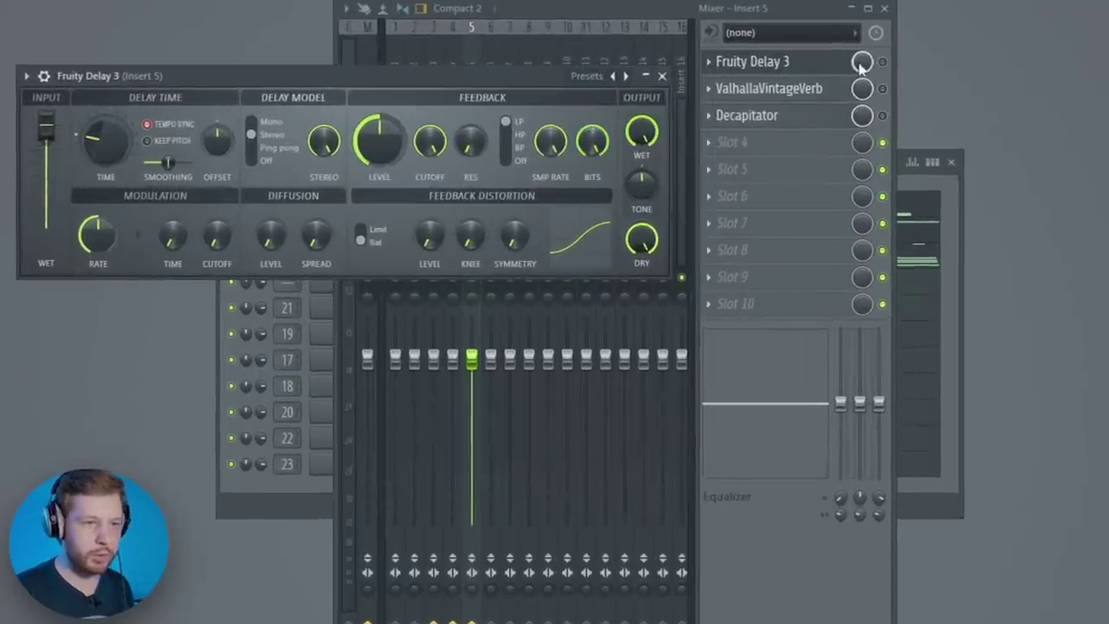
{"action": "left_click", "coordinate": [860, 66]}
{"action": "left_click", "coordinate": [319, 73]}
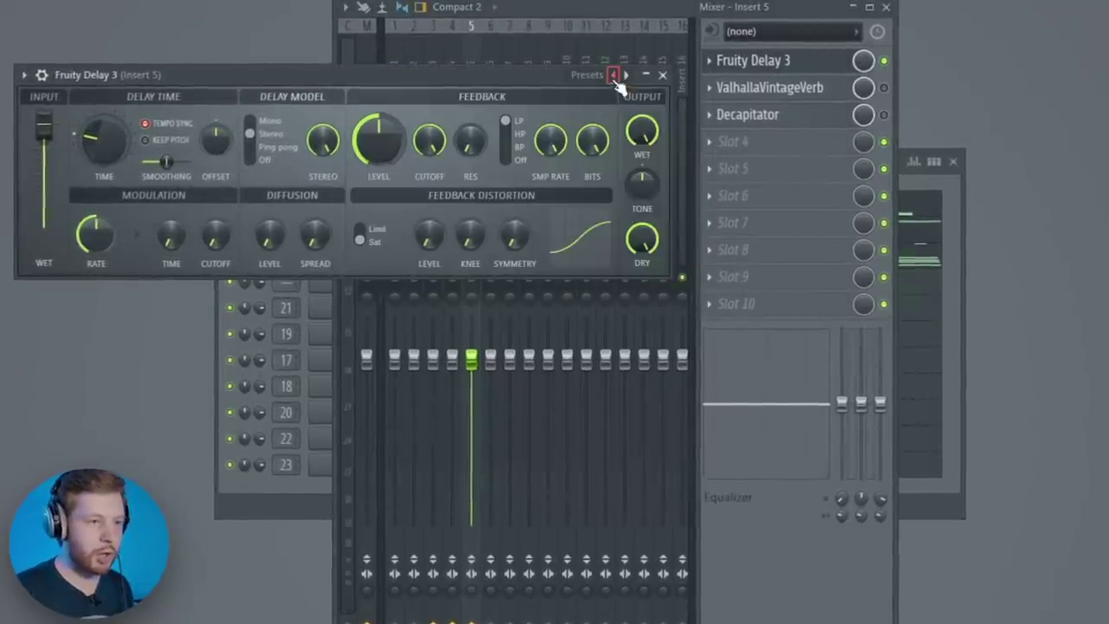
{"action": "left_click", "coordinate": [619, 74]}
{"action": "left_click", "coordinate": [667, 172]}
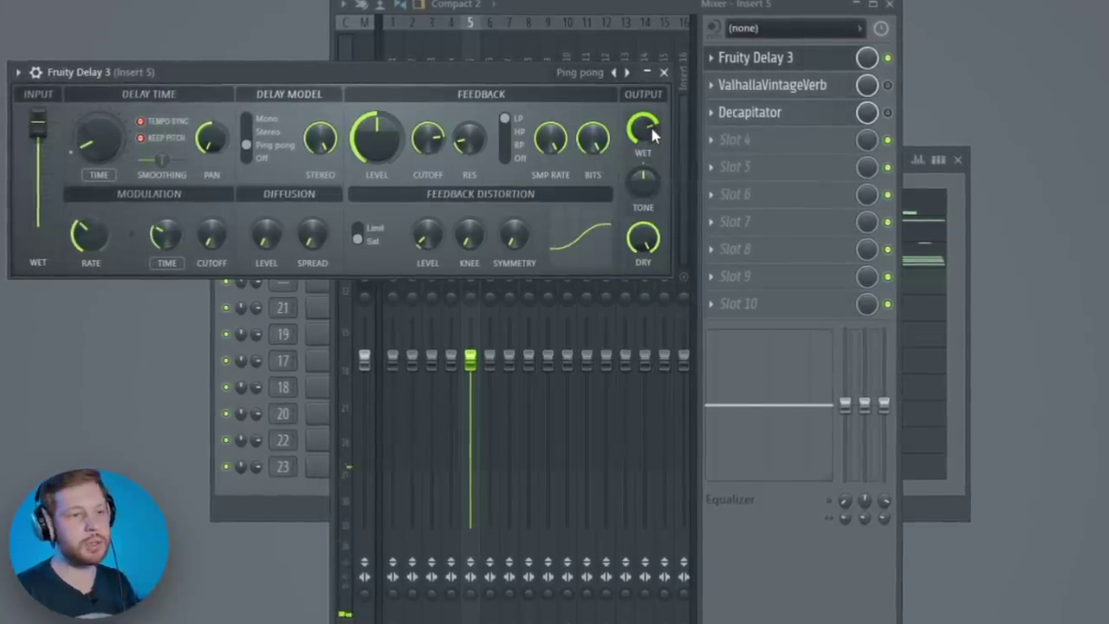
Step: Open ValhallaVintageVerb on insert 5 and load the 300 Large Hall preset from the Halls category
{"action": "left_click", "coordinate": [771, 84]}
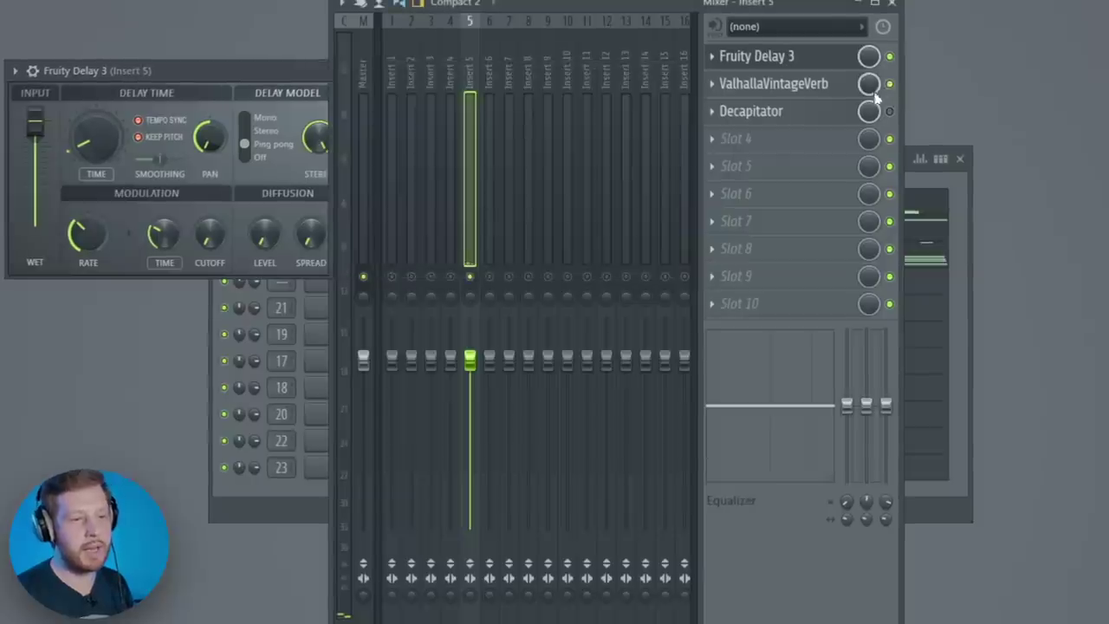
{"action": "left_click", "coordinate": [821, 491]}
{"action": "mouse_move", "coordinate": [760, 327]}
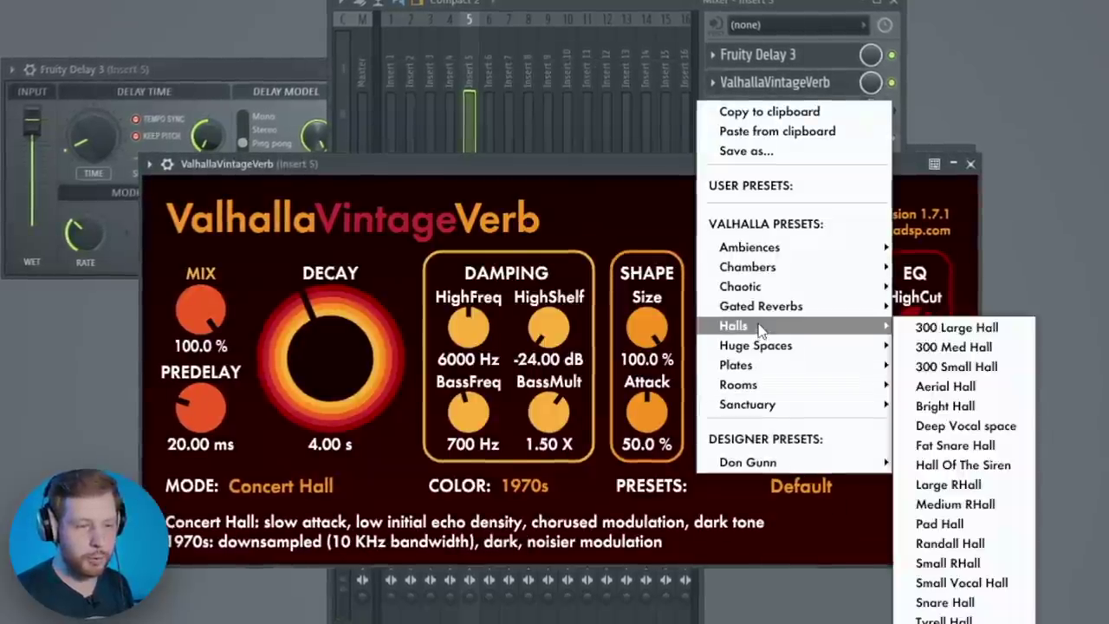
{"action": "left_click", "coordinate": [956, 329]}
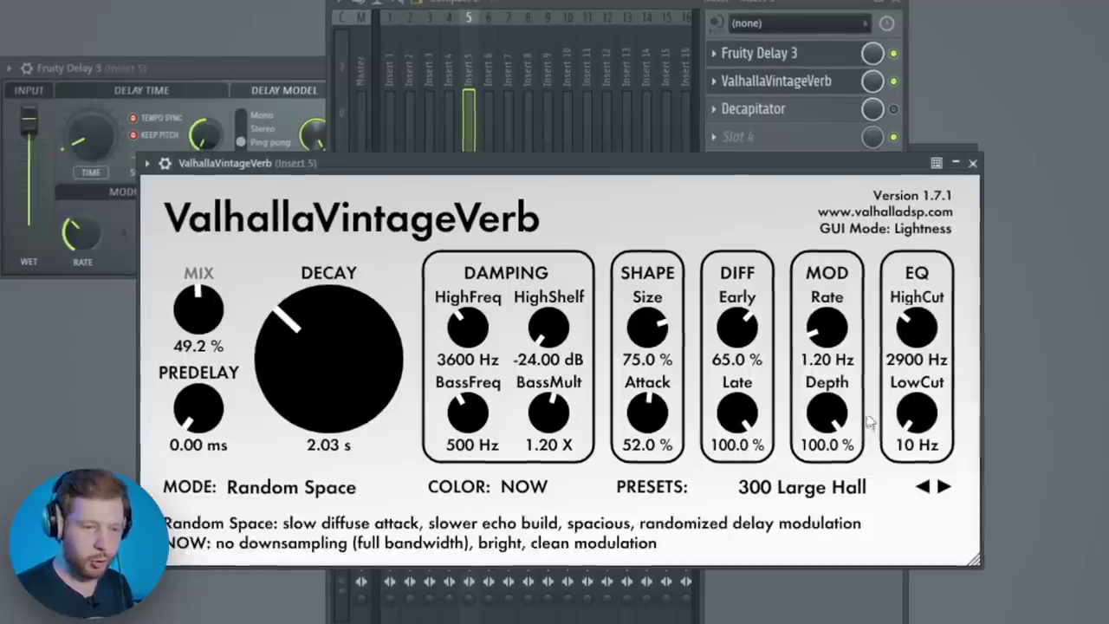
Step: Enable Decapitator on mixer insert 5, turn Punish on and set its Drive to about 2.5
{"action": "left_click", "coordinate": [904, 118]}
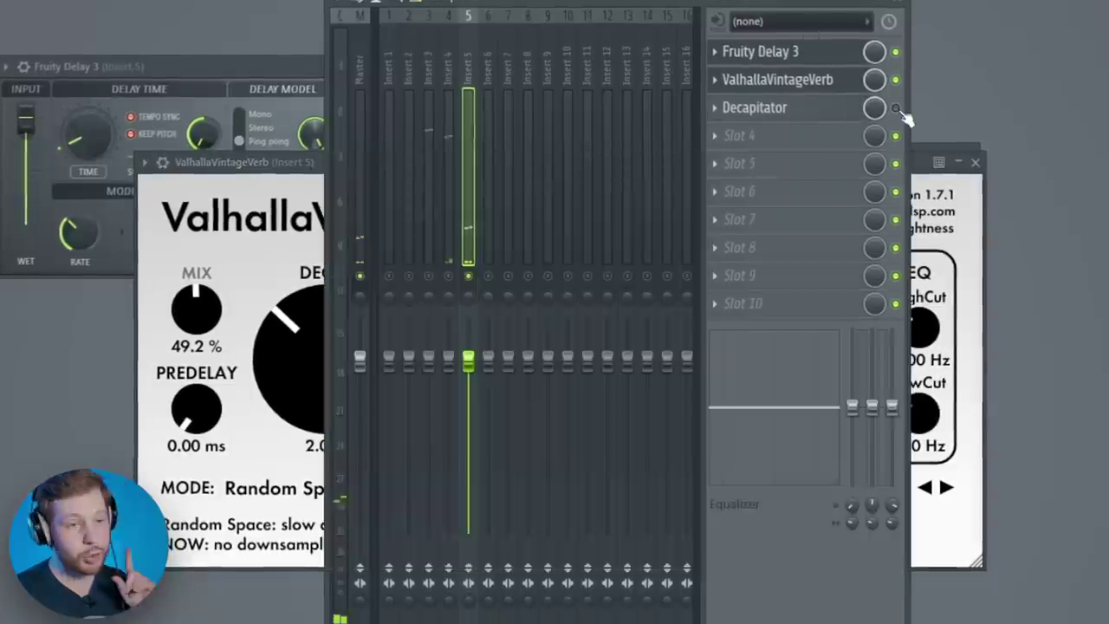
{"action": "left_click", "coordinate": [784, 113]}
{"action": "left_click_drag", "start_coordinate": [726, 130], "coordinate": [770, 127]}
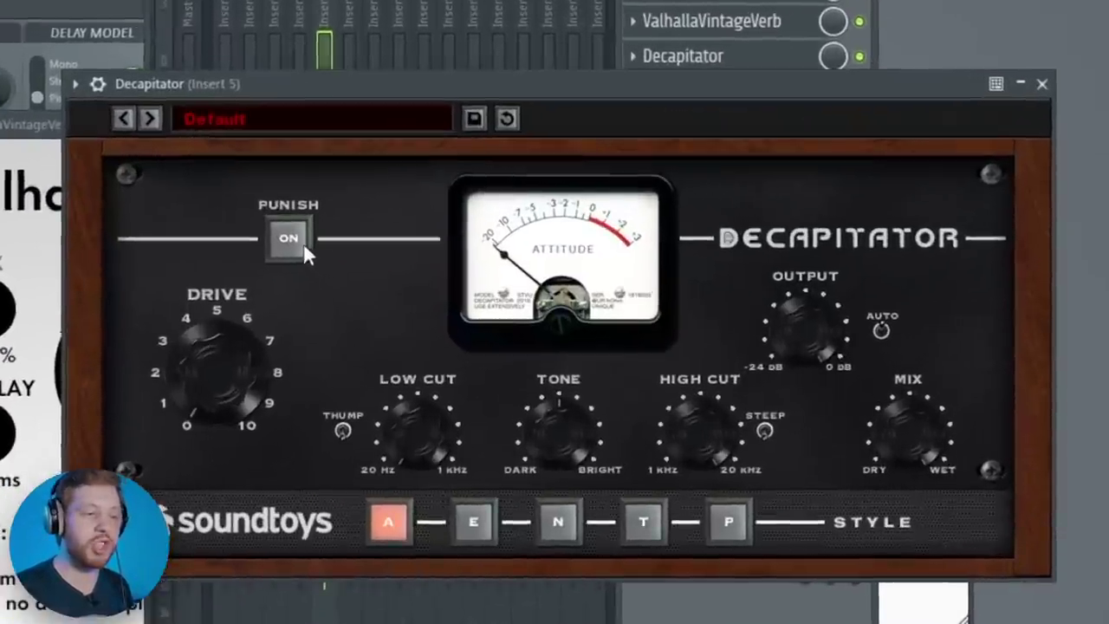
{"action": "left_click", "coordinate": [303, 243]}
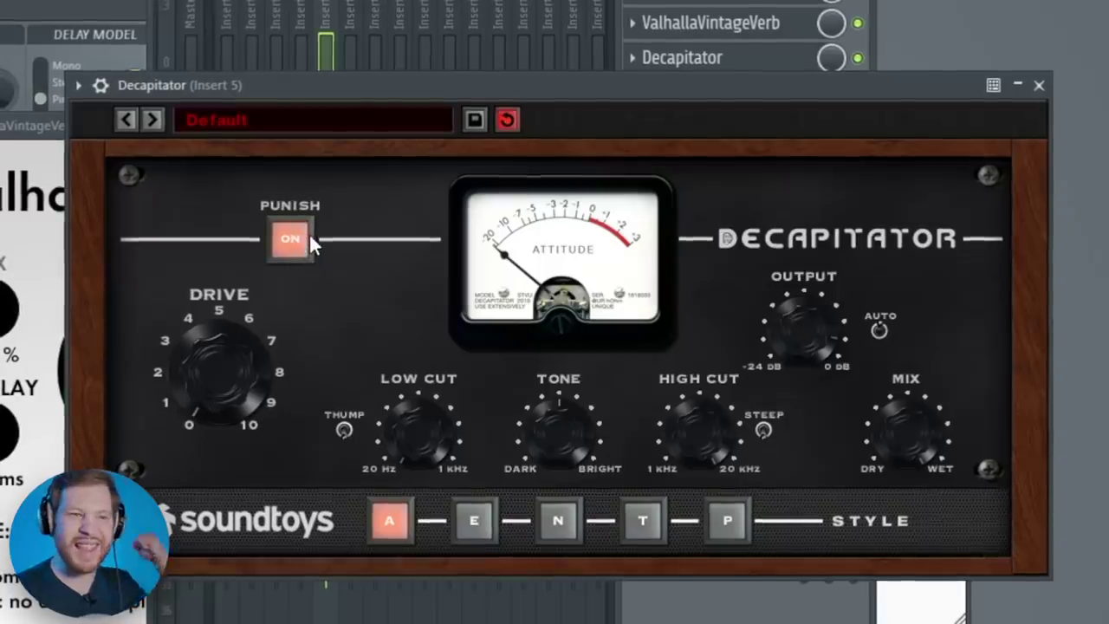
{"action": "left_click_drag", "start_coordinate": [234, 376], "coordinate": [234, 331]}
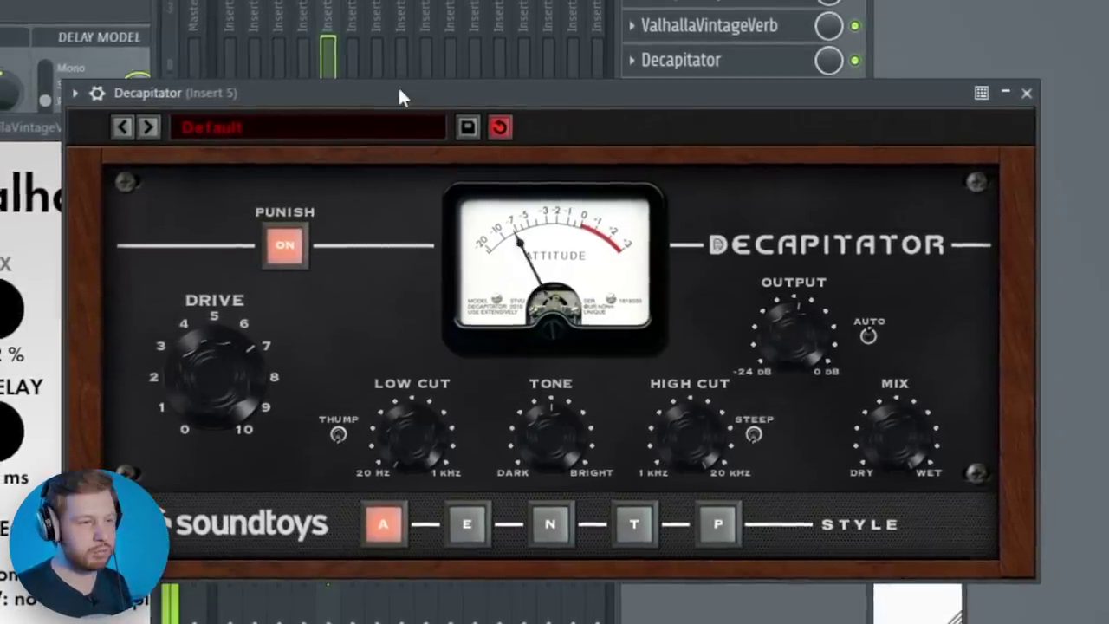
{"action": "left_click_drag", "start_coordinate": [220, 377], "coordinate": [223, 442]}
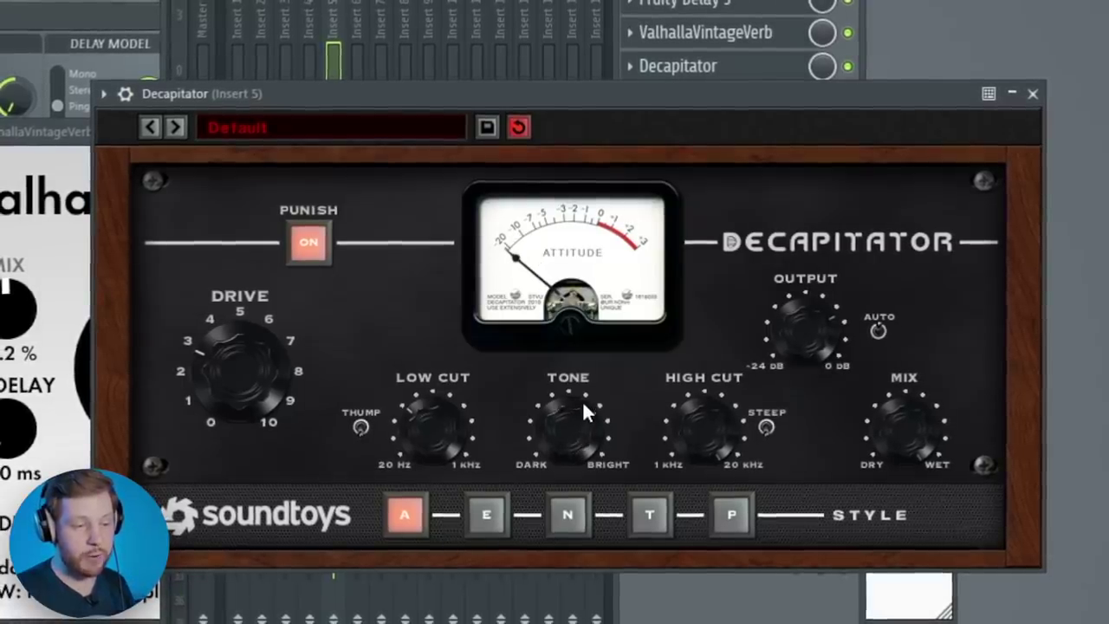
{"action": "left_click_drag", "start_coordinate": [607, 95], "coordinate": [580, 95]}
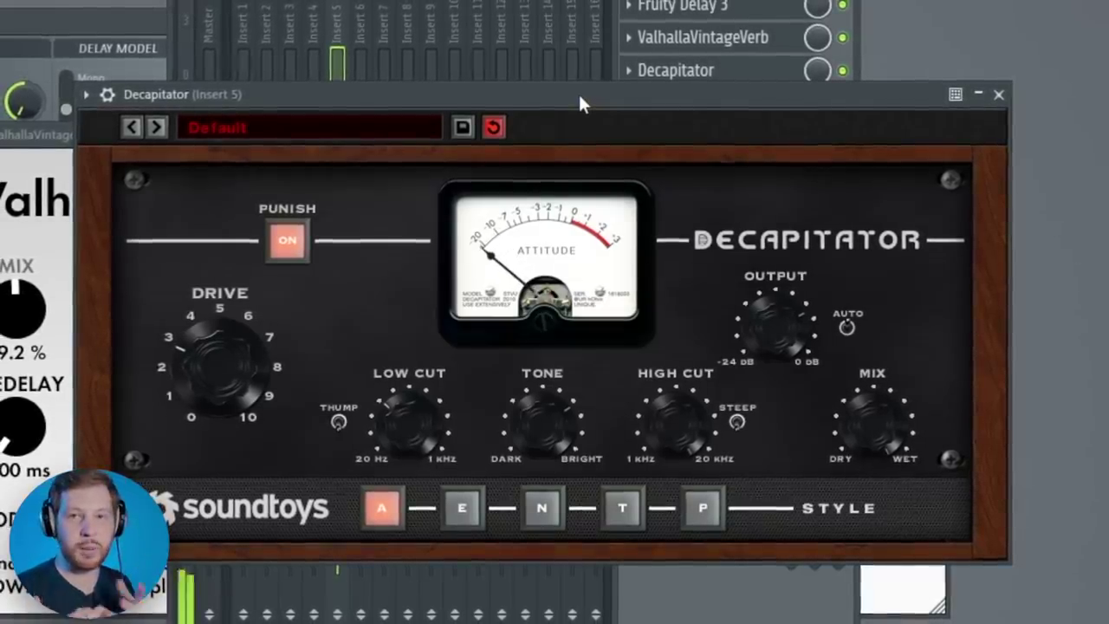
Step: Lower the mixer faders of inserts 3, 4 and 5 to balance the layers and play the melody
{"action": "key", "text": "F9"}
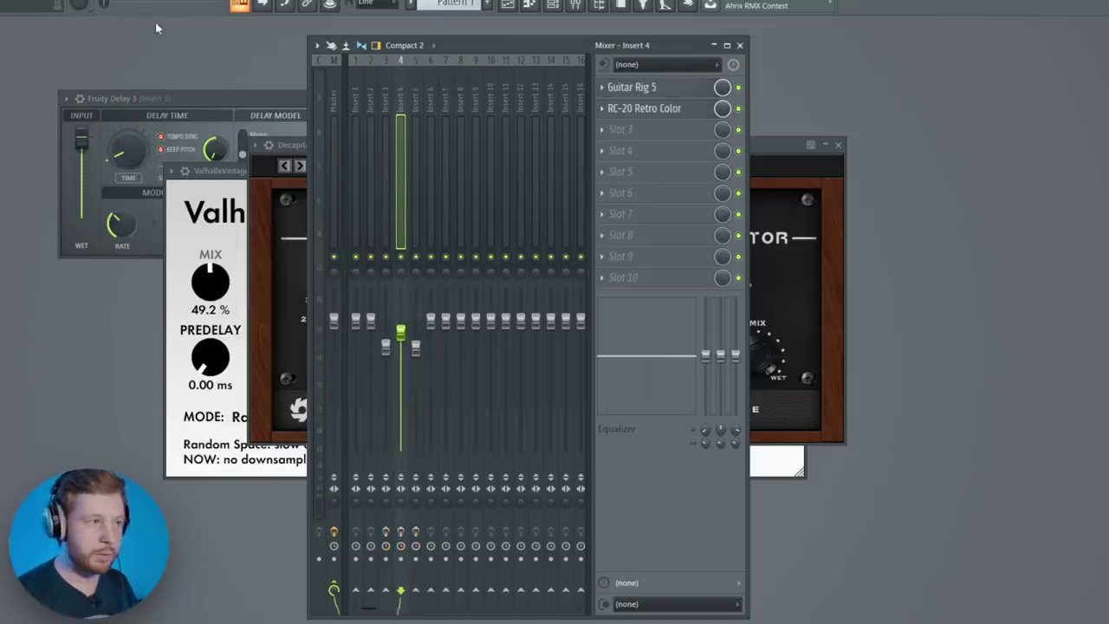
{"action": "key", "text": "space"}
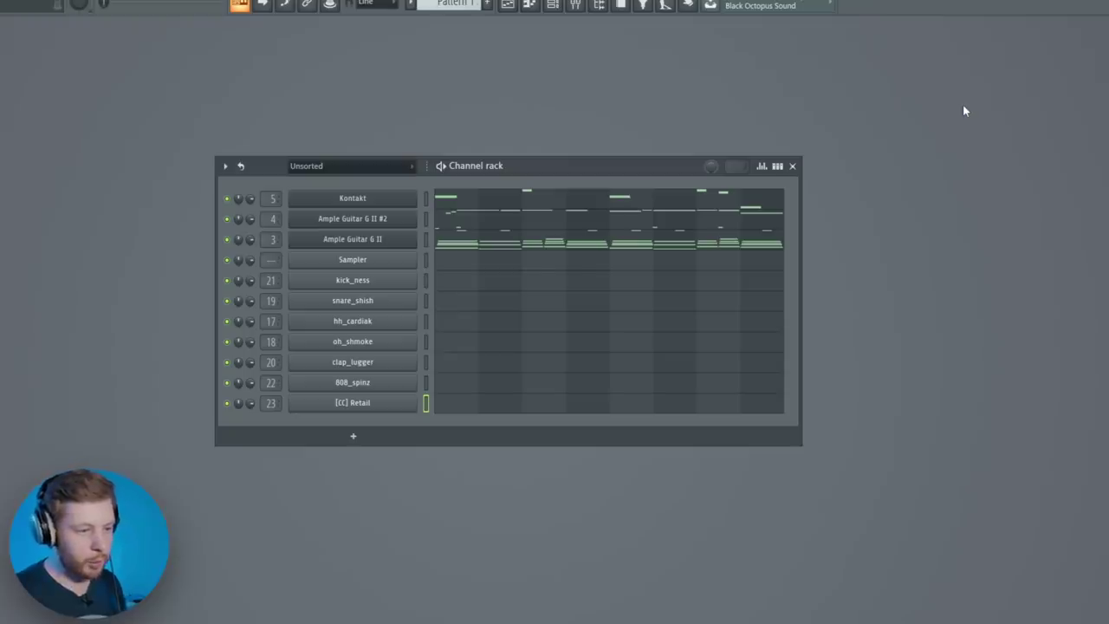
Step: Write a [CC] Retail bass line of one-bar notes G4, F4, A#4 and A4, repeated over eight bars, and play it
{"action": "left_click", "coordinate": [473, 407]}
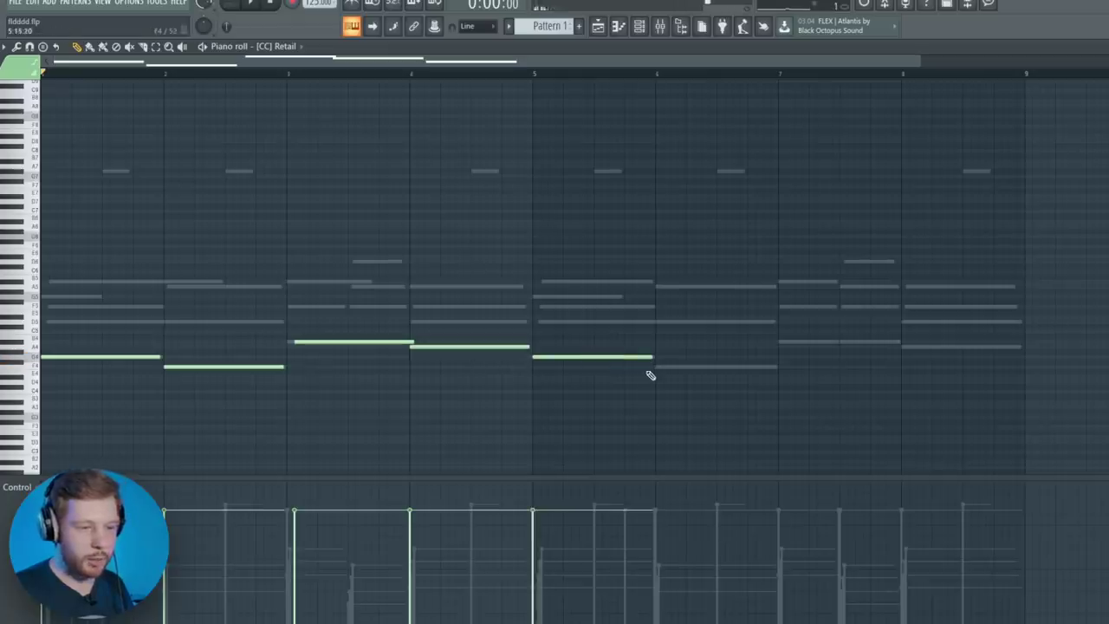
{"action": "key", "text": "space"}
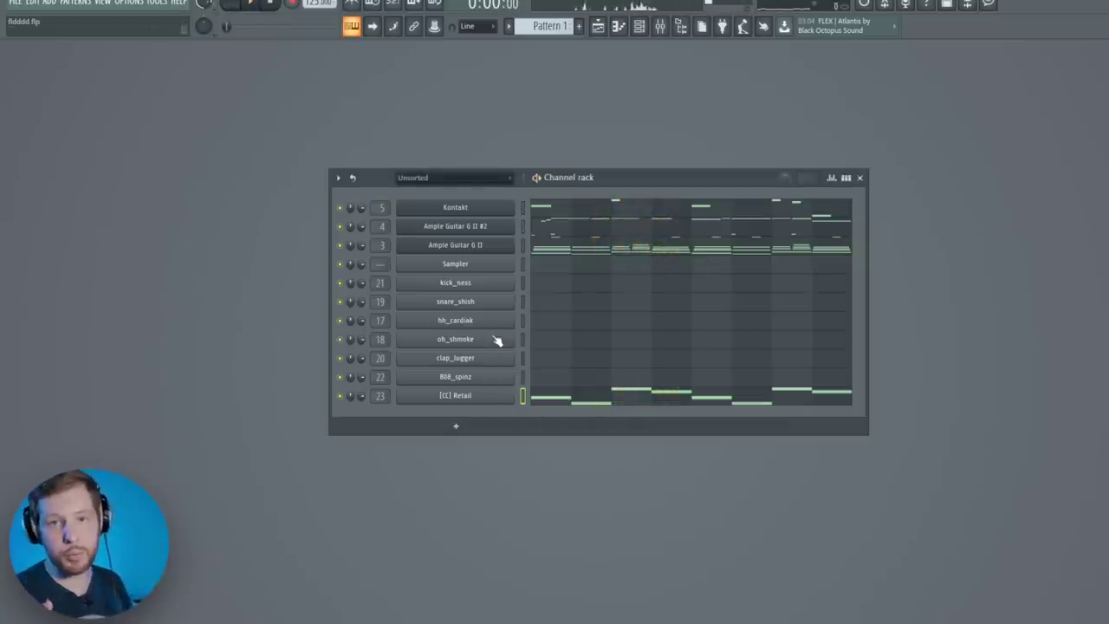
Step: Solo mixer insert 5 and add Fruity Parametric EQ 2 in slot 5, dipping band 6 around 3 kHz and pulling down the low end
{"action": "left_click", "coordinate": [664, 35]}
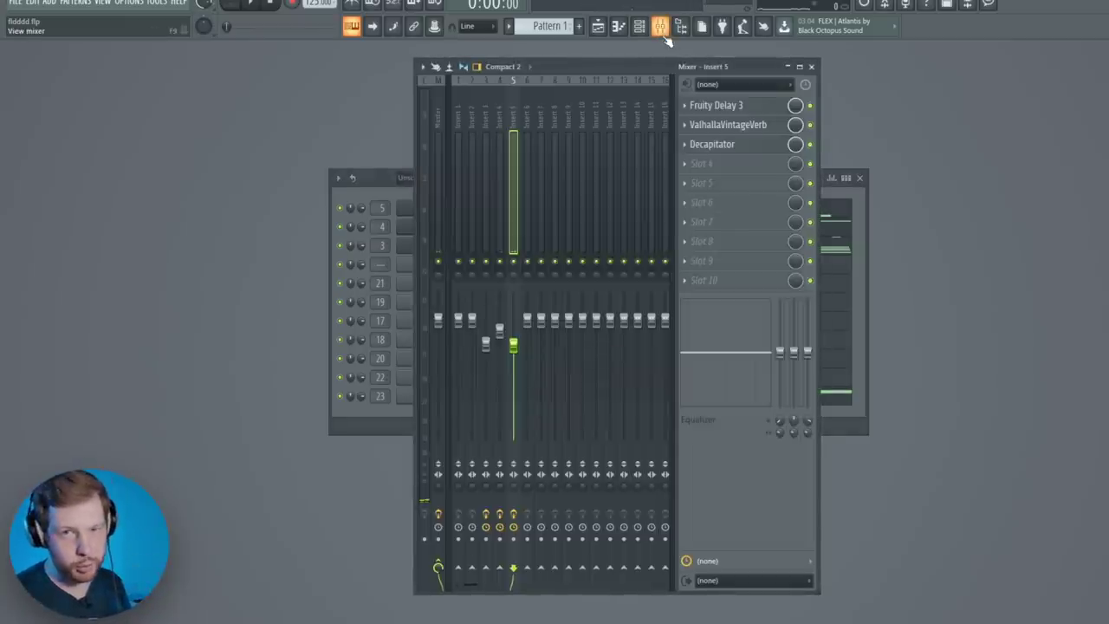
{"action": "key", "text": "space"}
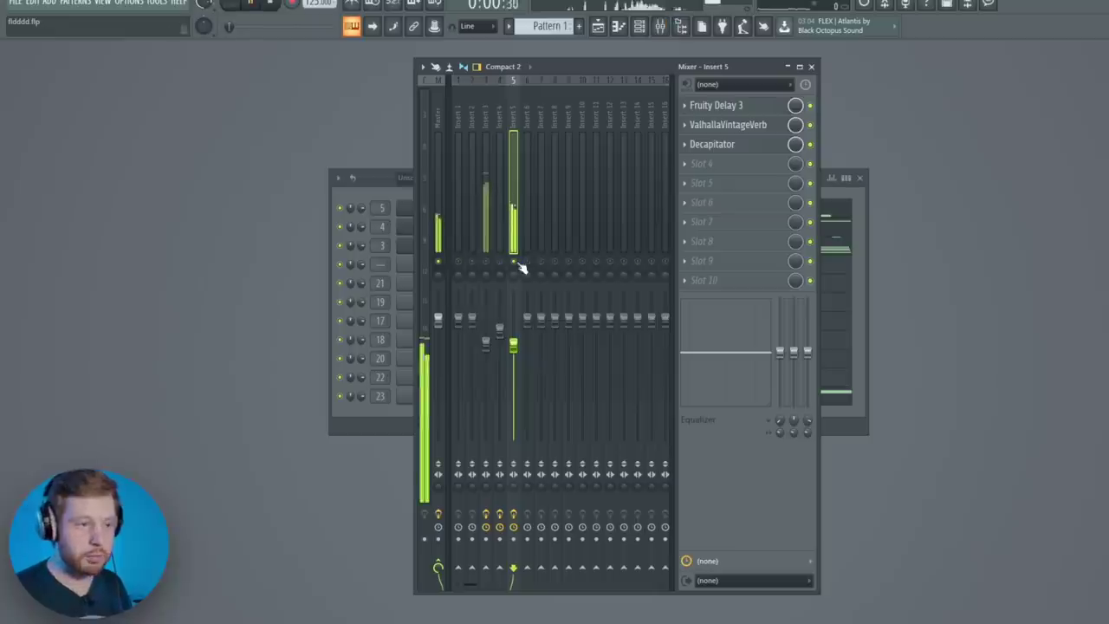
{"action": "left_click", "coordinate": [710, 189]}
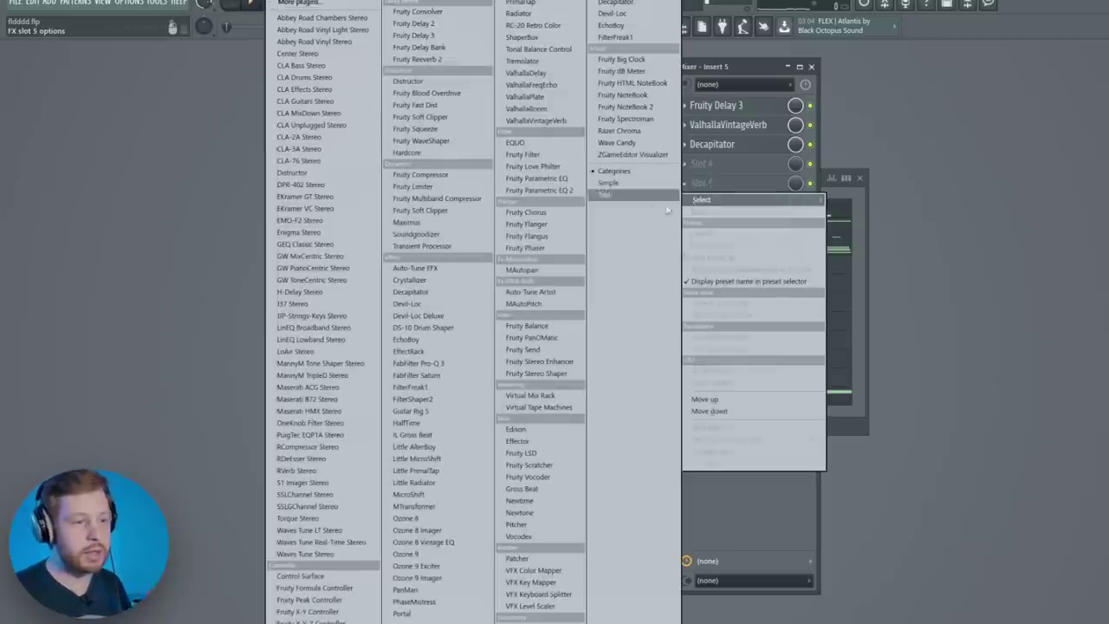
{"action": "left_click", "coordinate": [576, 192]}
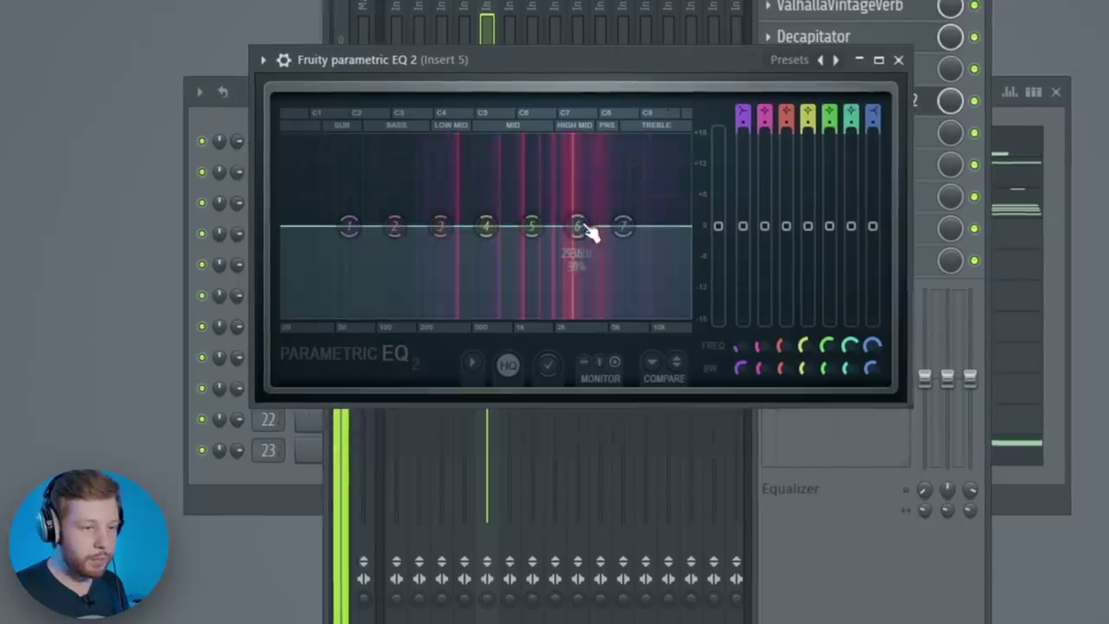
{"action": "left_click_drag", "start_coordinate": [582, 236], "coordinate": [576, 260]}
{"action": "left_click_drag", "start_coordinate": [376, 245], "coordinate": [379, 291]}
{"action": "left_click", "coordinate": [893, 63]}
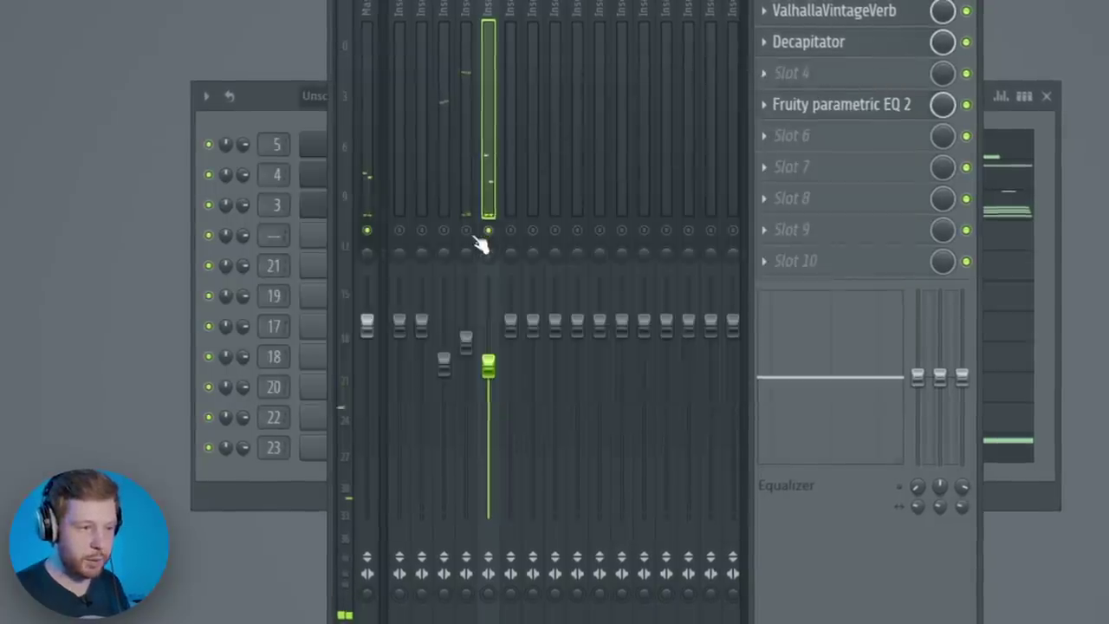
Step: Add Fruity Parametric EQ 2 in slot 4 of inserts 4 and 3, cutting the lows and slightly dipping the low mids on each
{"action": "left_click", "coordinate": [466, 35]}
{"action": "left_click", "coordinate": [795, 84]}
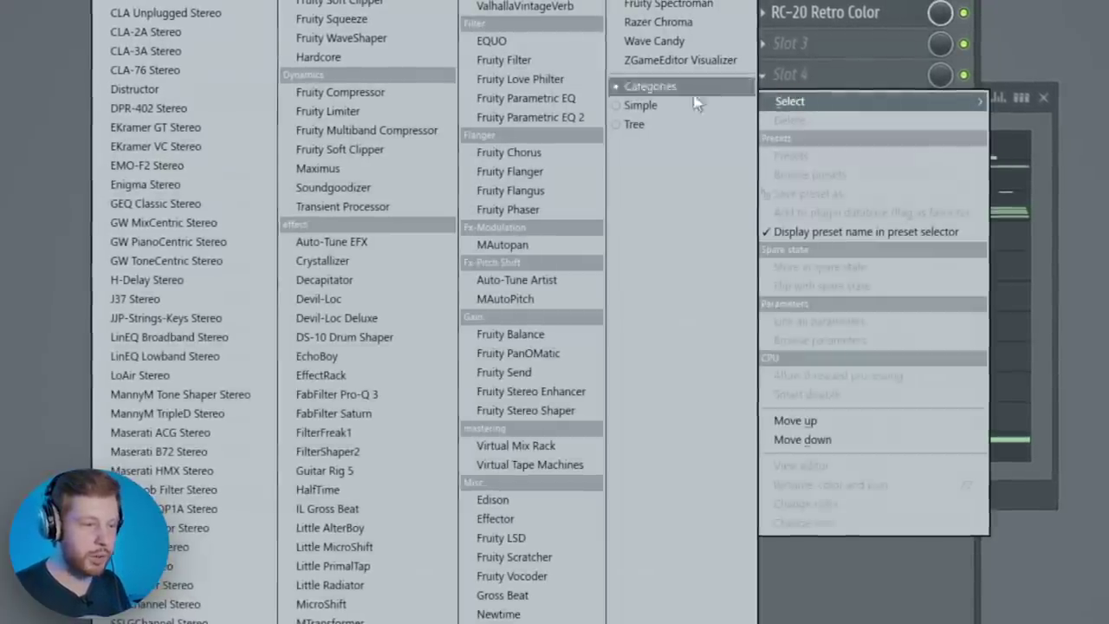
{"action": "left_click", "coordinate": [519, 114]}
{"action": "mouse_move", "coordinate": [530, 280]}
{"action": "left_mouse_down"}
{"action": "mouse_move", "coordinate": [545, 300]}
{"action": "mouse_move", "coordinate": [537, 286]}
{"action": "left_mouse_up"}
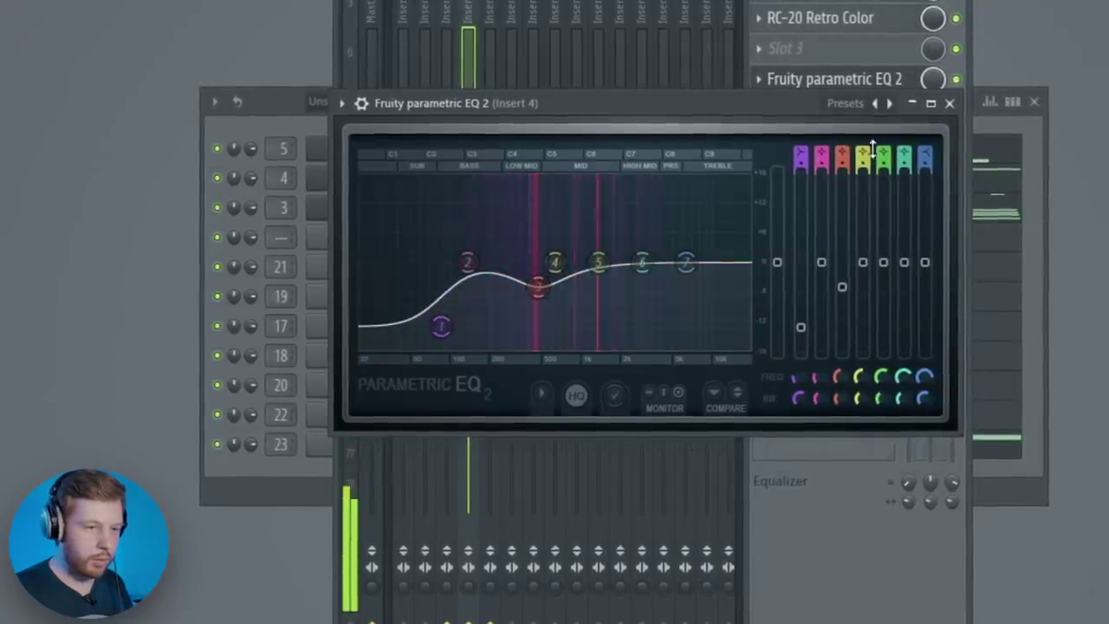
{"action": "left_click", "coordinate": [950, 103]}
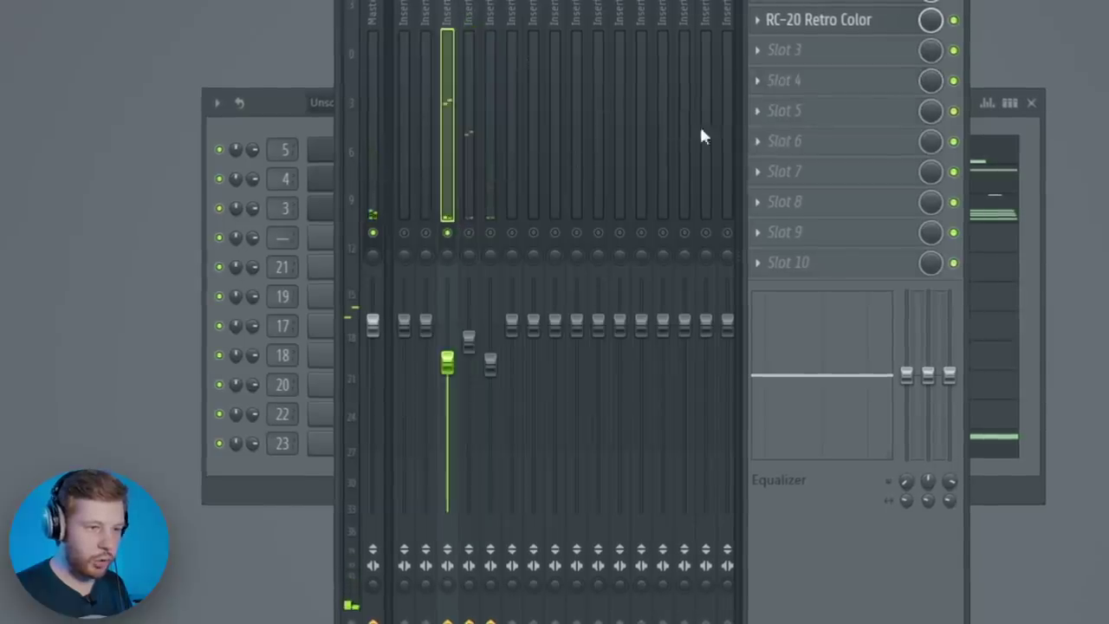
{"action": "left_click", "coordinate": [832, 79]}
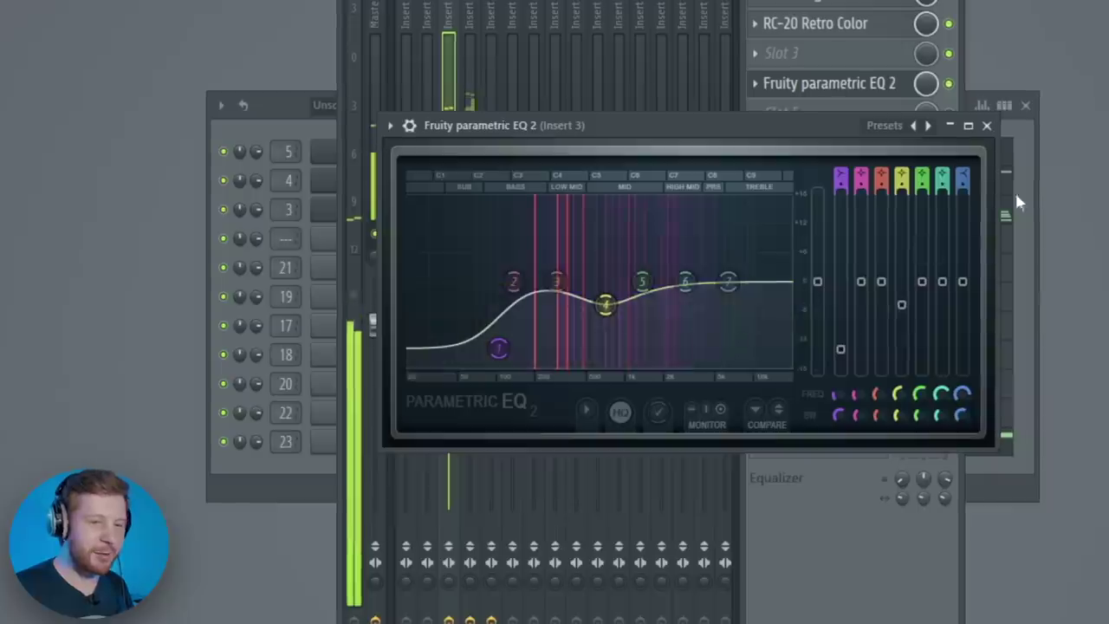
{"action": "left_click", "coordinate": [987, 125]}
Step: Add Fruity Stereo Shaper in slot 5 of insert 3 with the Stereoize 2 preset, and in slot 6 of insert 4
{"action": "left_click", "coordinate": [787, 117]}
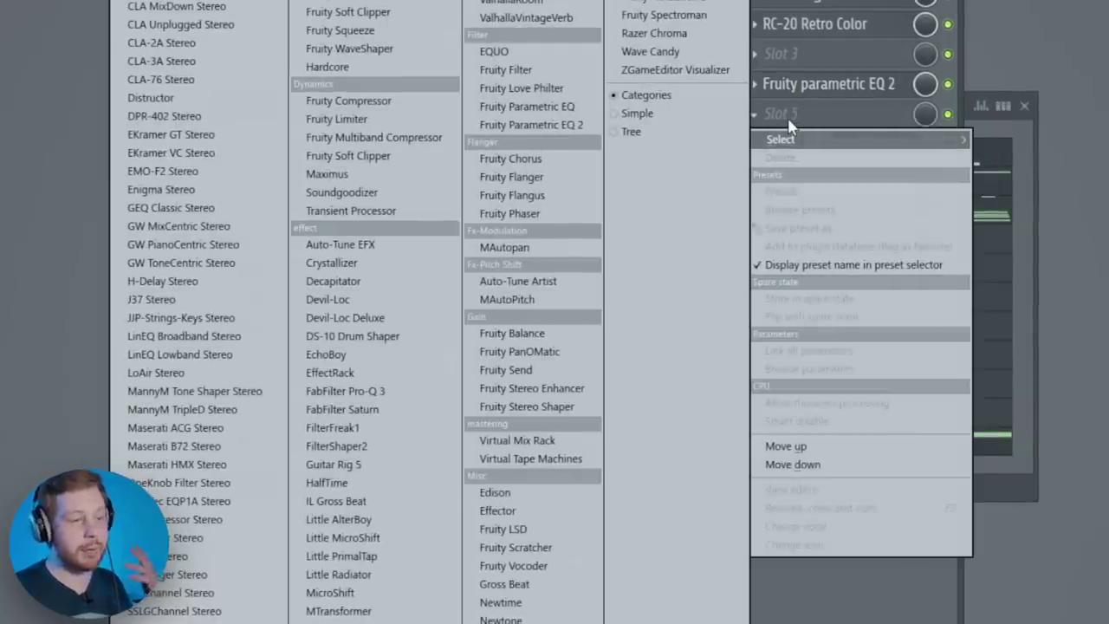
{"action": "left_click", "coordinate": [563, 407]}
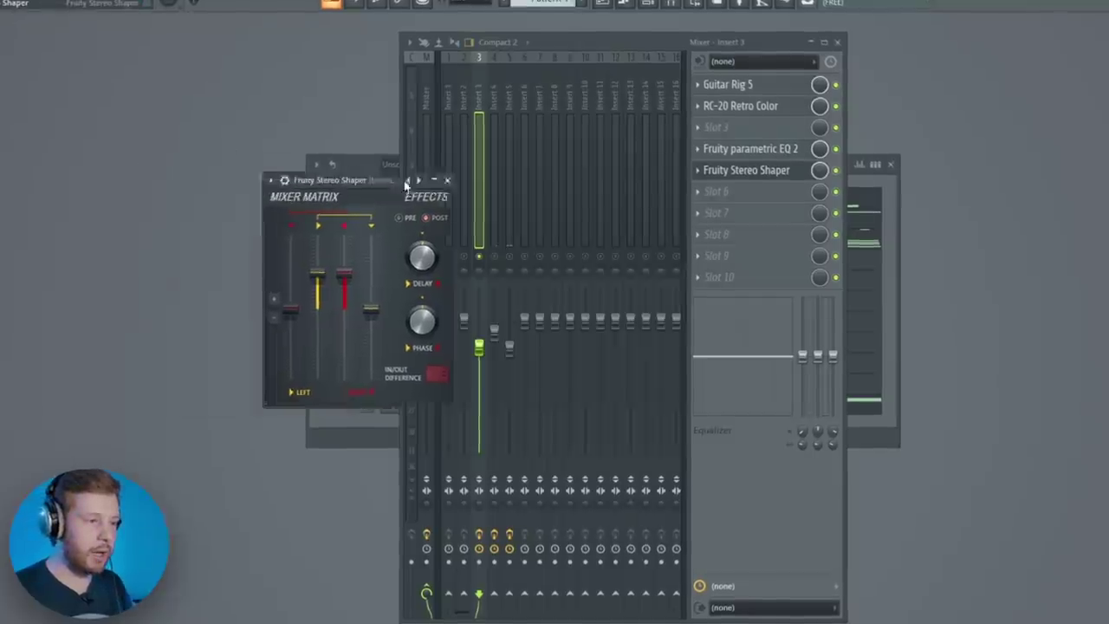
{"action": "left_click_drag", "start_coordinate": [404, 183], "coordinate": [585, 188]}
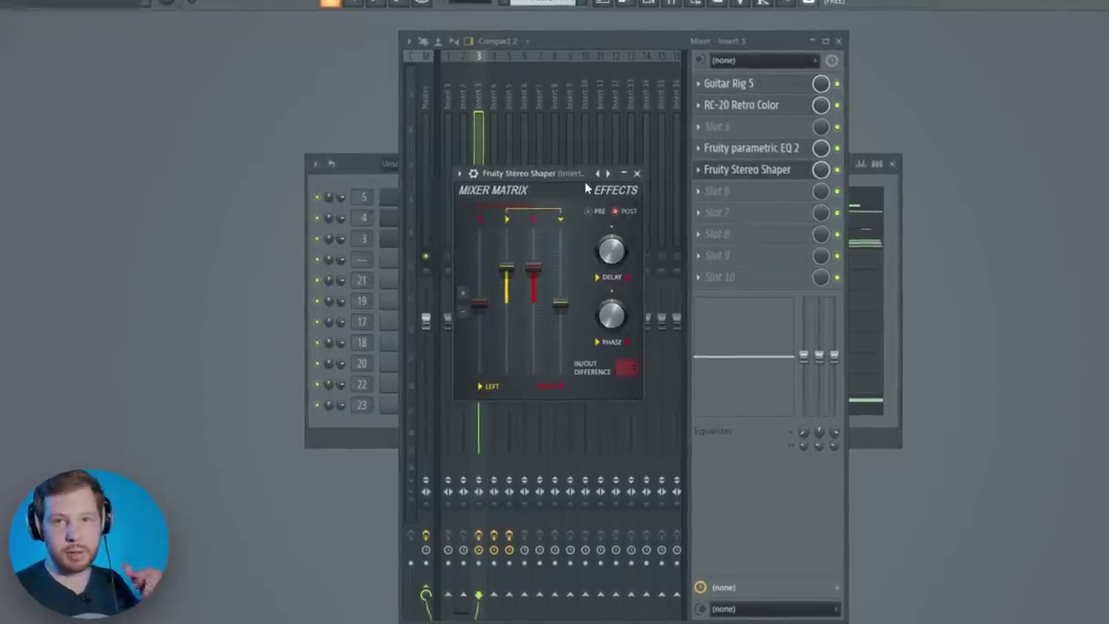
{"action": "left_click", "coordinate": [608, 172]}
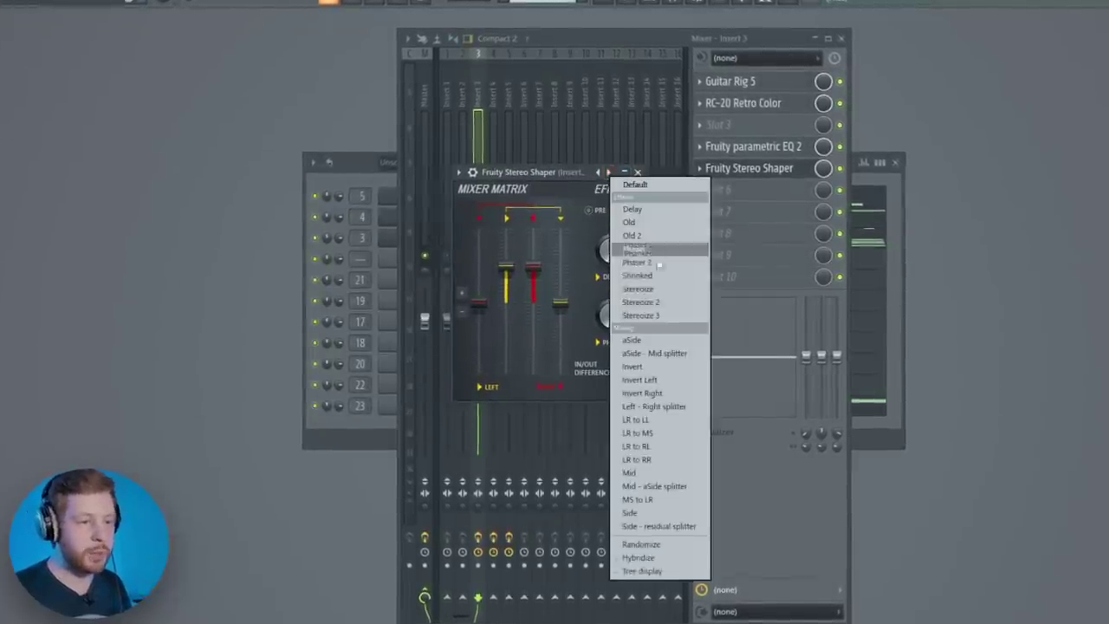
{"action": "left_click", "coordinate": [656, 299]}
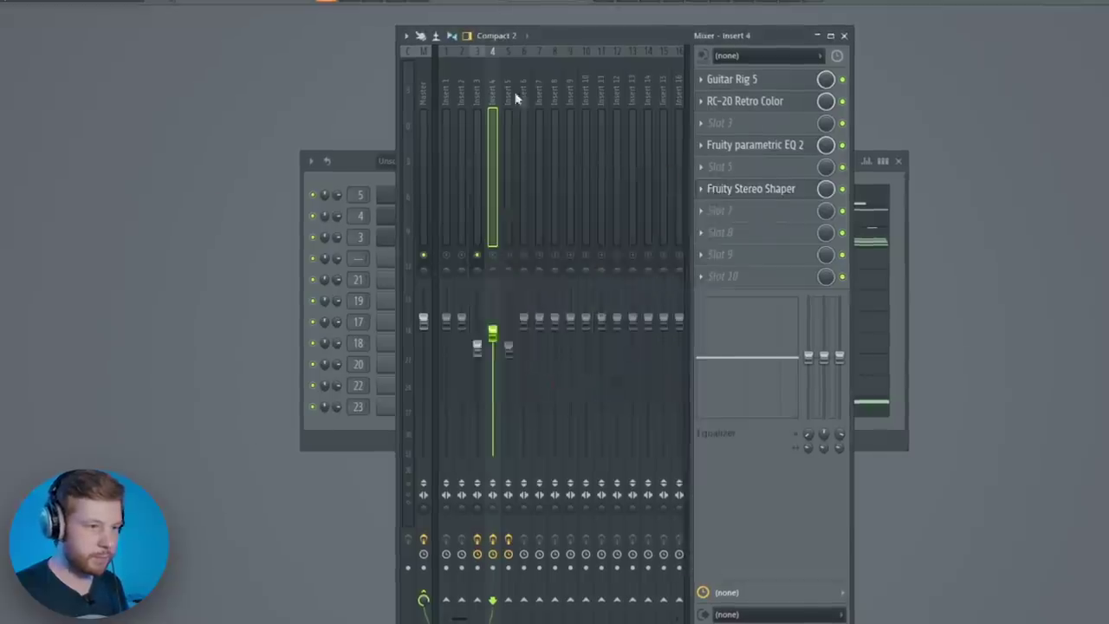
Step: Select mixer insert 5, bring up the channel rack and play back the full melody with its effects
{"action": "left_click", "coordinate": [511, 92]}
{"action": "key", "text": "F6"}
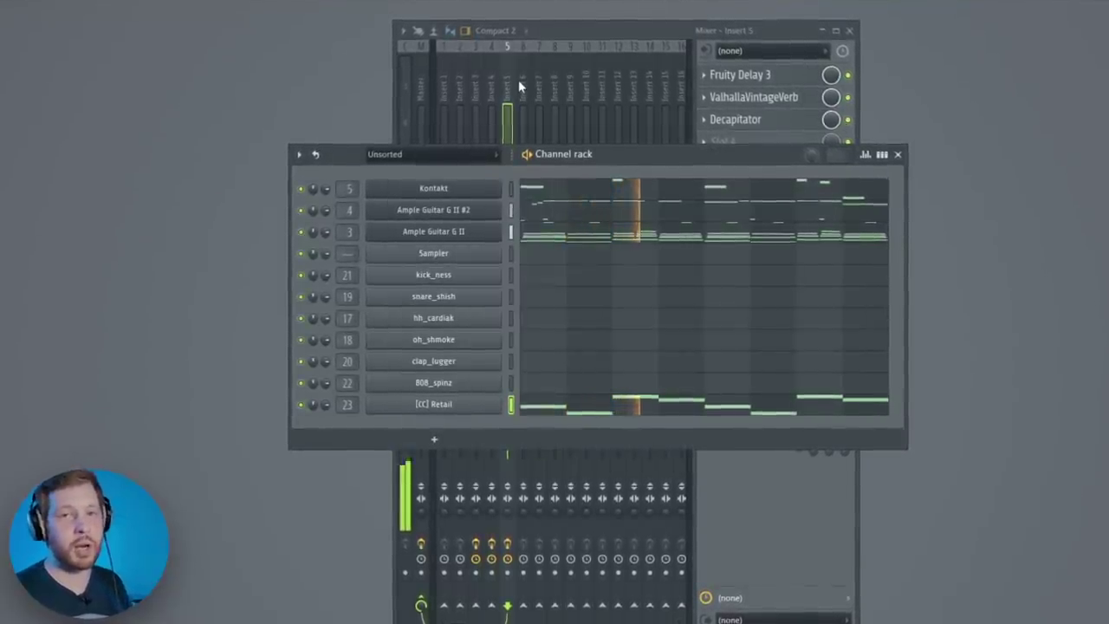
{"action": "key", "text": "space"}
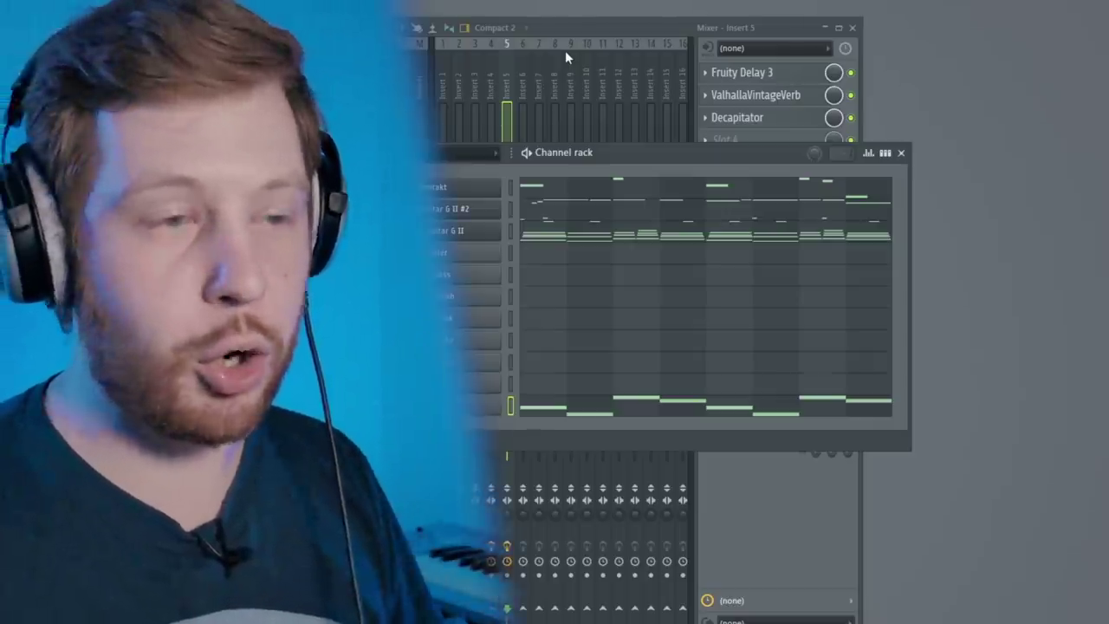
Step: Switch to the drum pattern and examine the hh_cardiak notes in the piano roll and the kick_ness sample settings
{"action": "left_click", "coordinate": [554, 78]}
{"action": "left_click", "coordinate": [507, 95]}
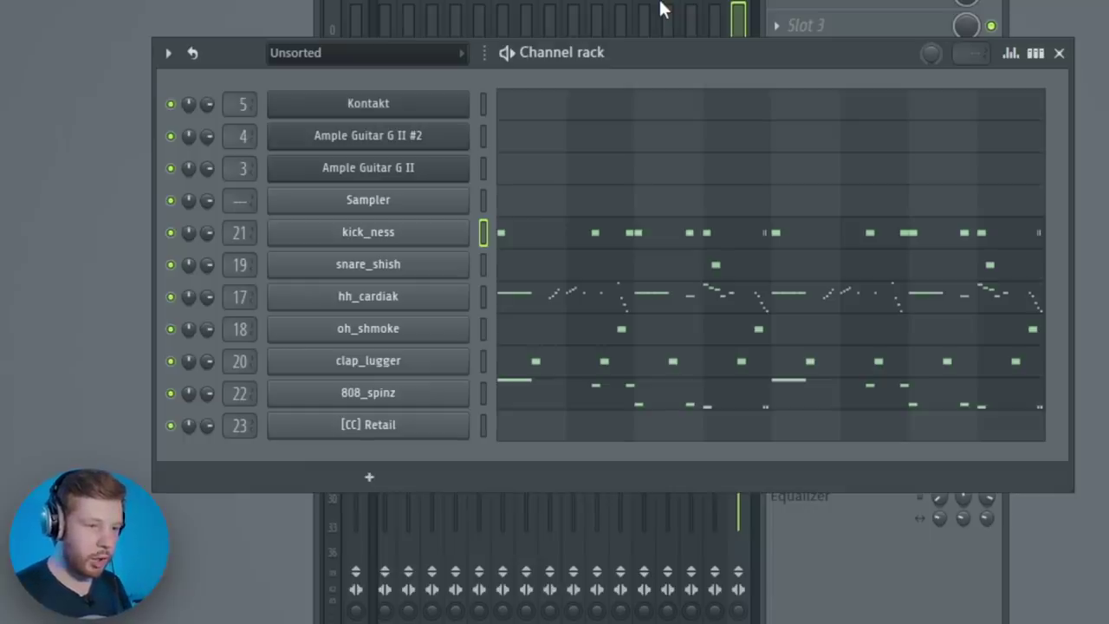
{"action": "left_click", "coordinate": [628, 226]}
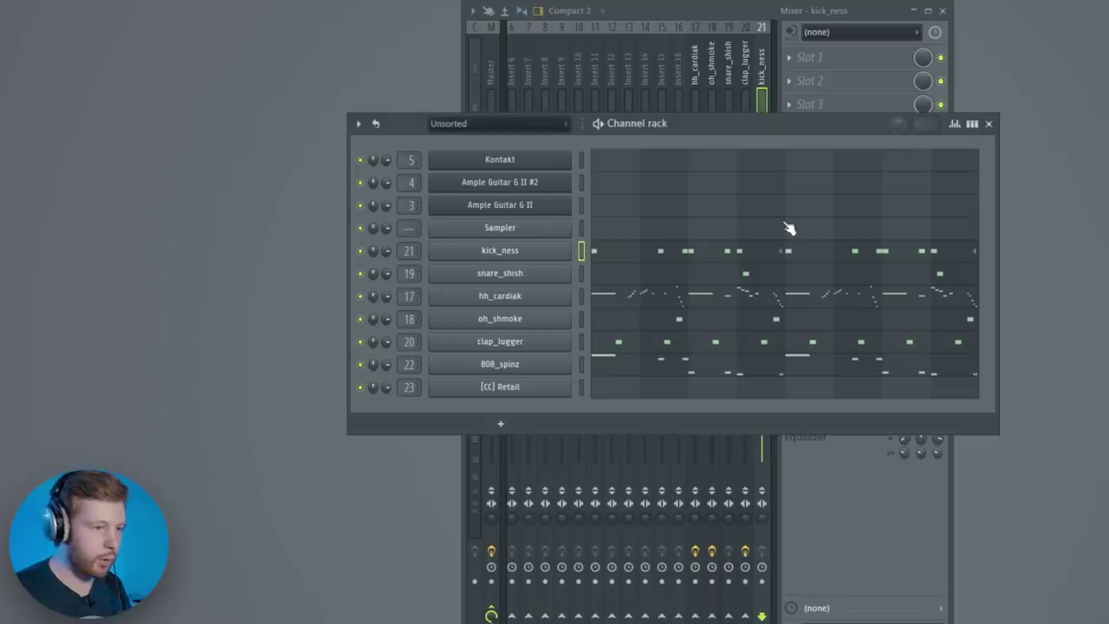
{"action": "left_click", "coordinate": [658, 296]}
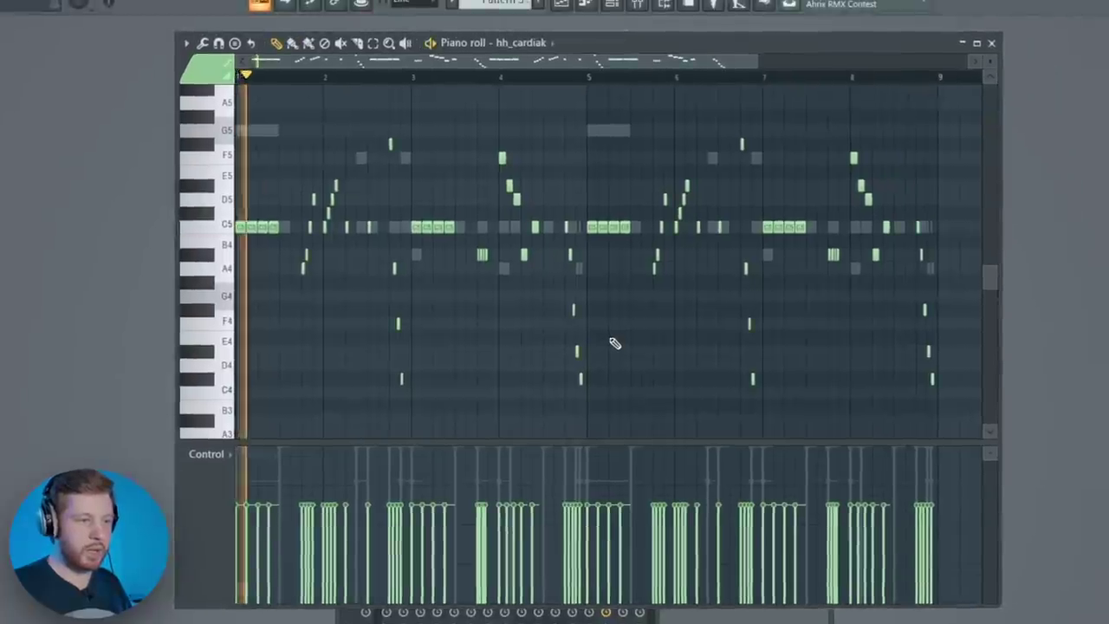
{"action": "key", "text": "space"}
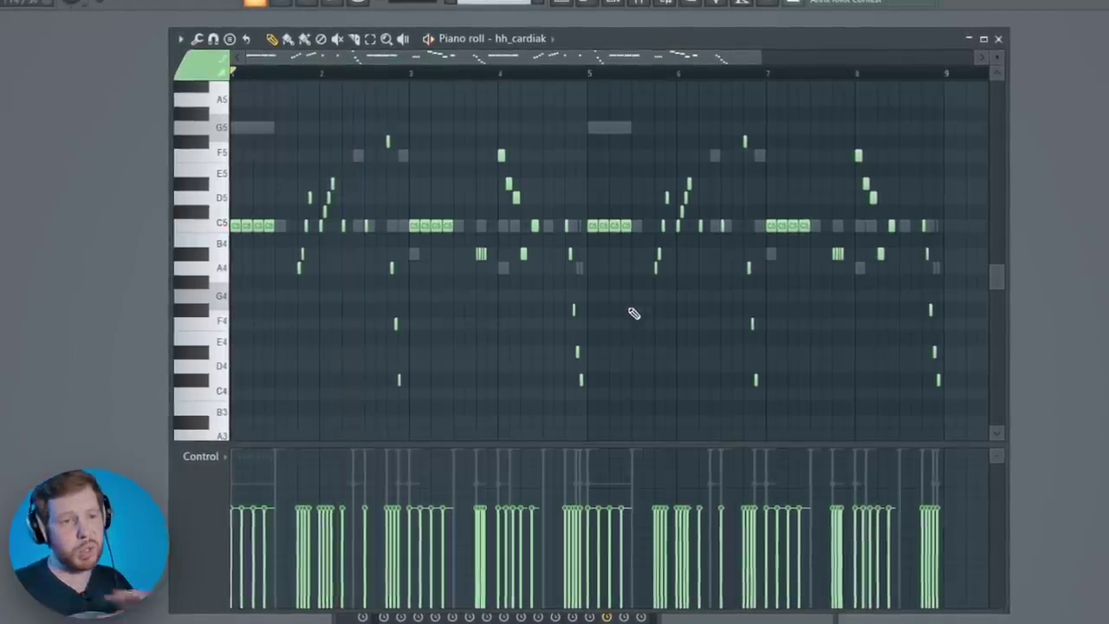
{"action": "left_click", "coordinate": [1000, 37]}
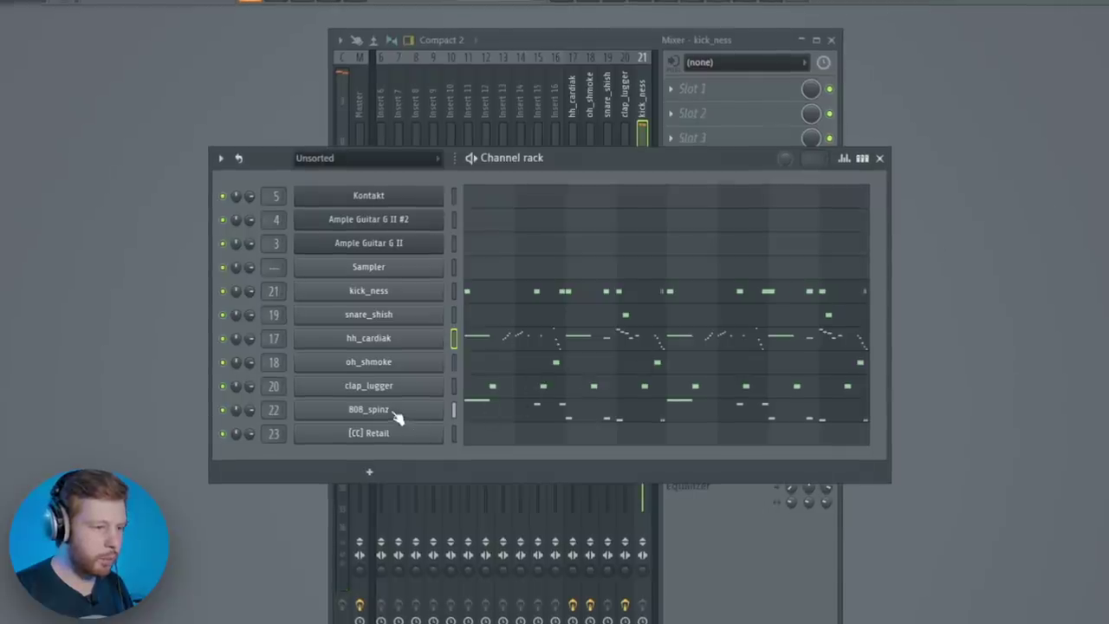
{"action": "left_click", "coordinate": [396, 297]}
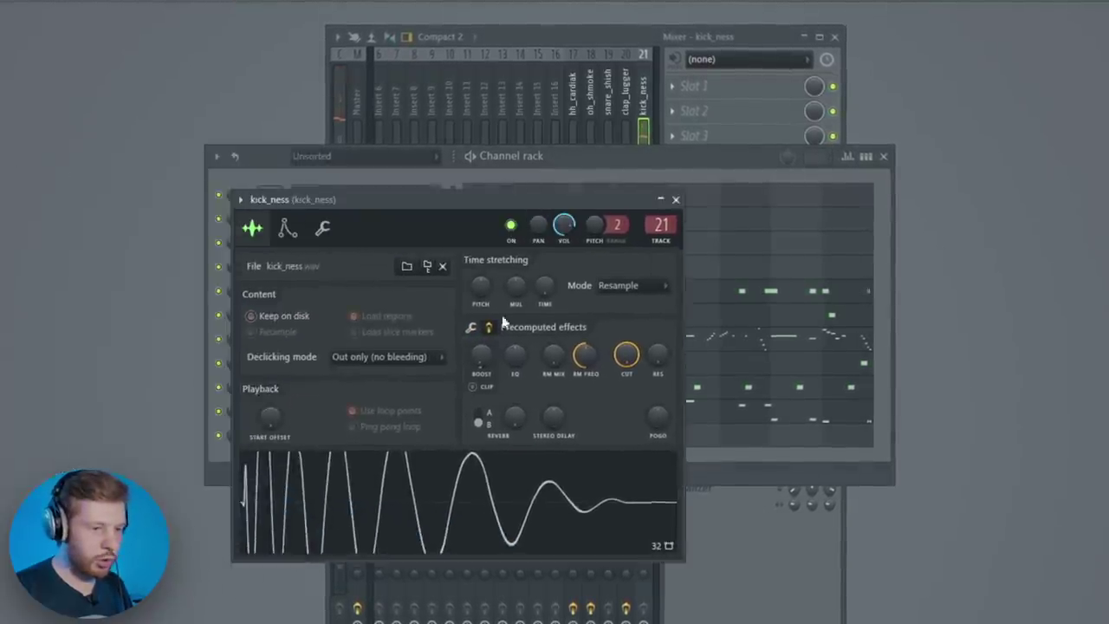
{"action": "left_click", "coordinate": [676, 199]}
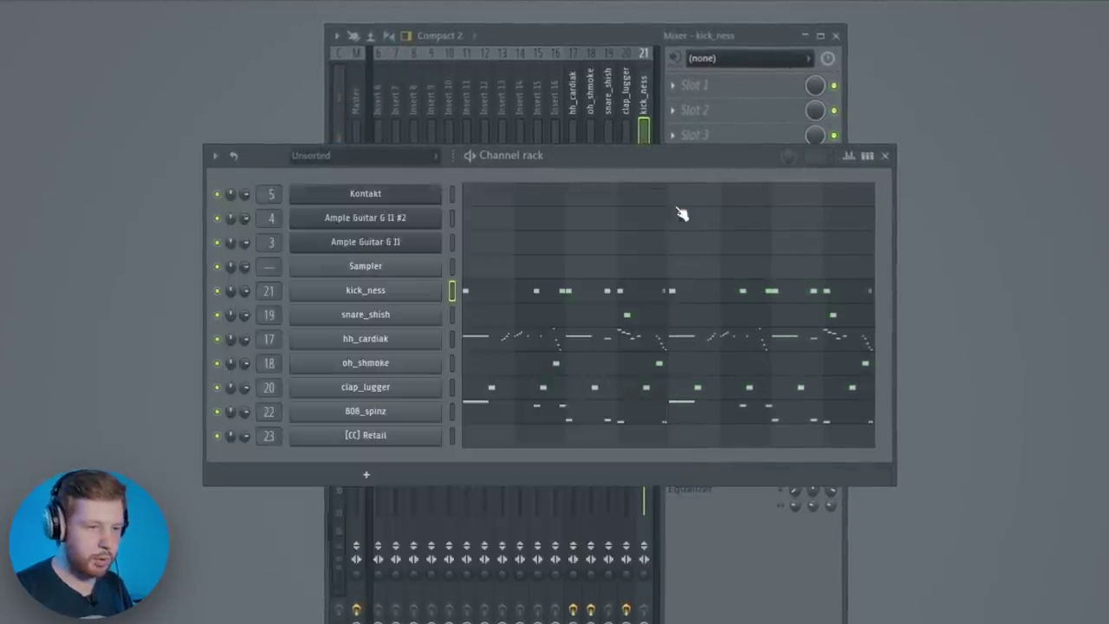
Step: Solo the hh_cardiak mixer track during playback to examine its effects chain
{"action": "left_click", "coordinate": [610, 34]}
{"action": "scroll", "coordinate": [602, 90], "scroll_direction": "down", "scroll_amount": 3}
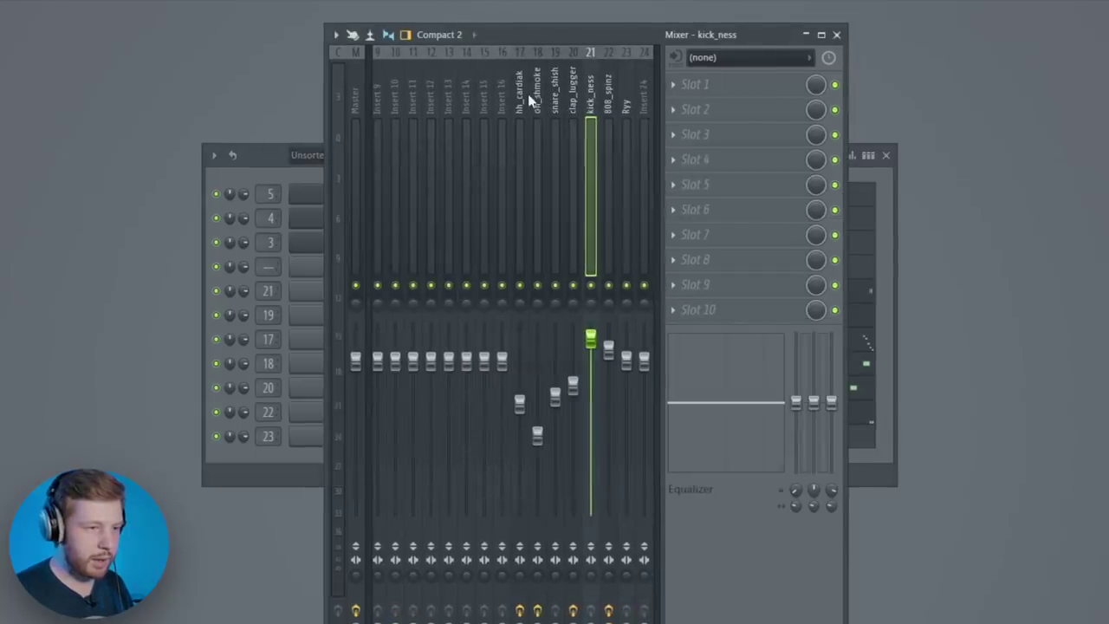
{"action": "left_click", "coordinate": [519, 97]}
{"action": "key", "text": "space"}
{"action": "right_click", "coordinate": [520, 285]}
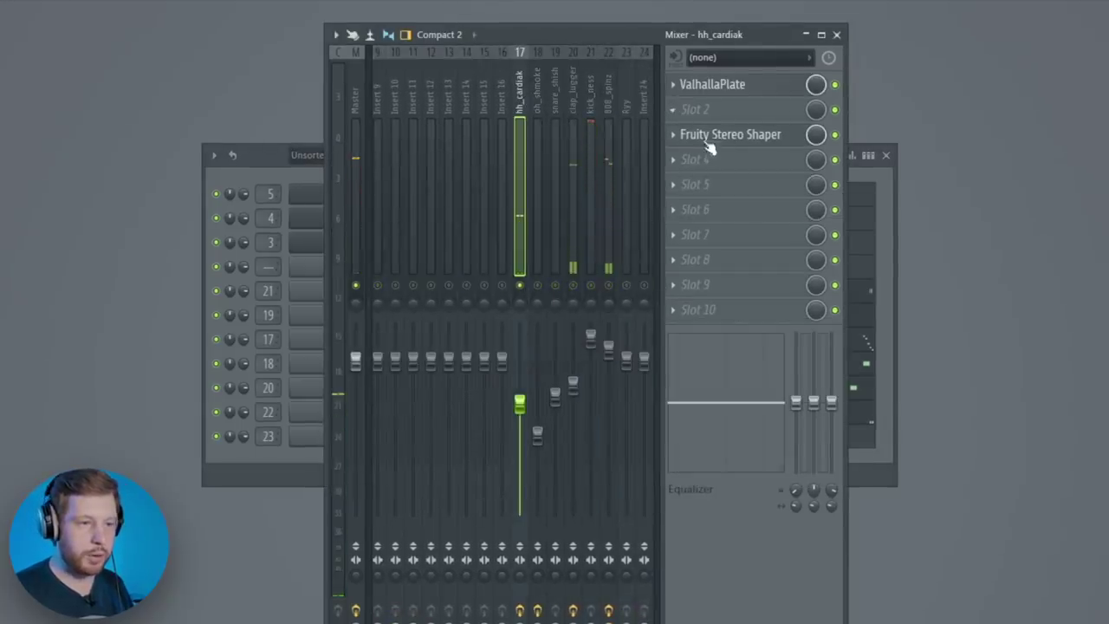
Step: Examine the effects on the oh_shmoke, clap_lugger and 808_spinz mixer tracks, including the Ozone 8 Imager settings on 808_spinz
{"action": "left_click", "coordinate": [535, 100]}
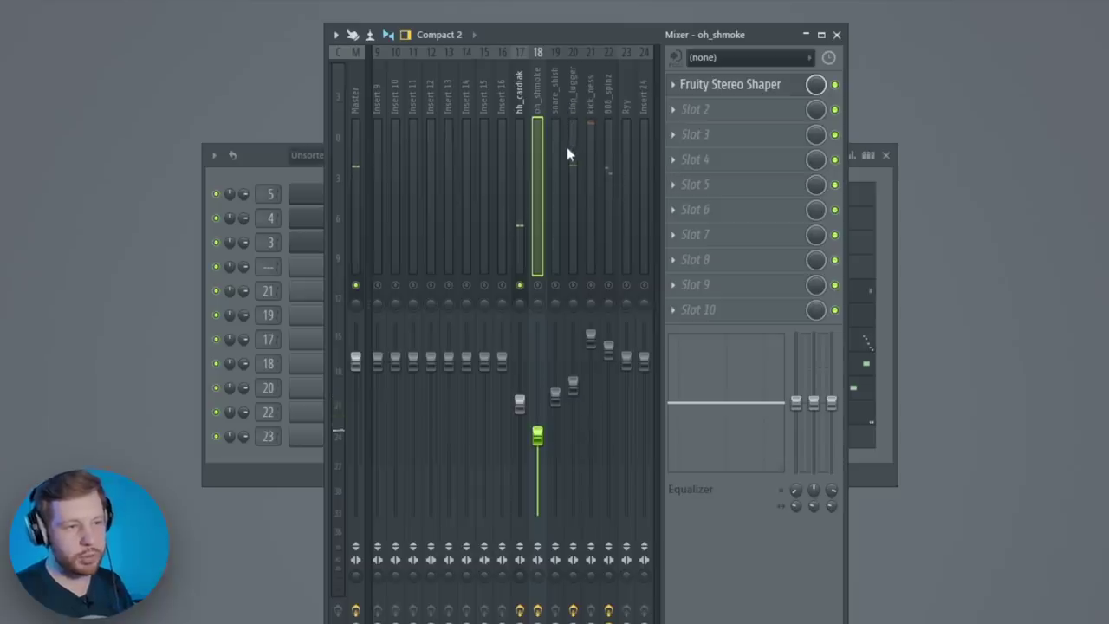
{"action": "left_click", "coordinate": [579, 143]}
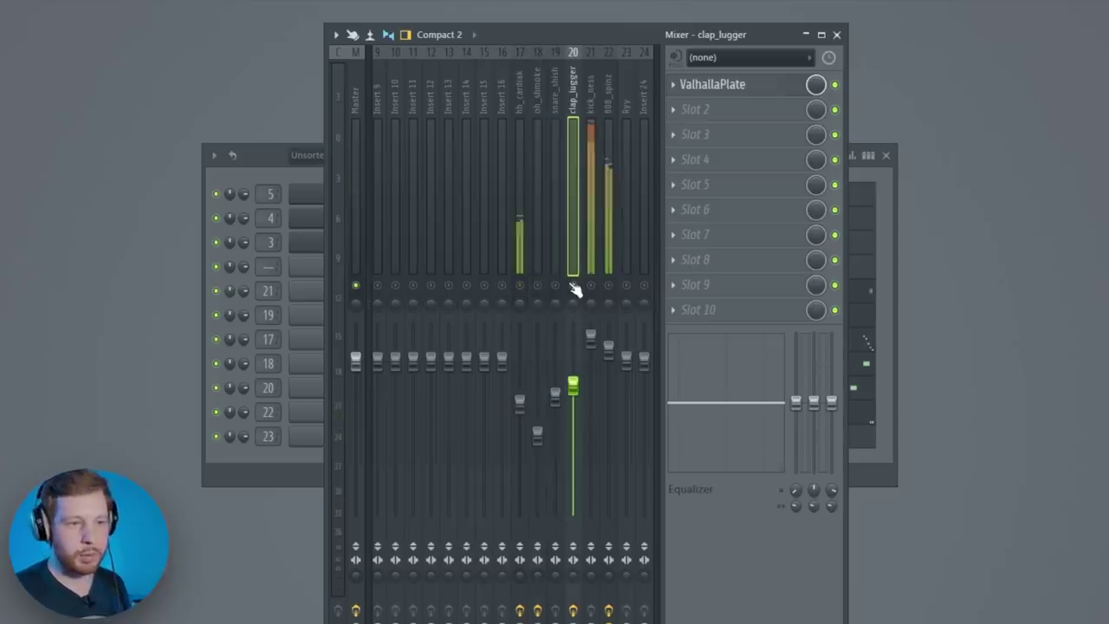
{"action": "left_click", "coordinate": [613, 103]}
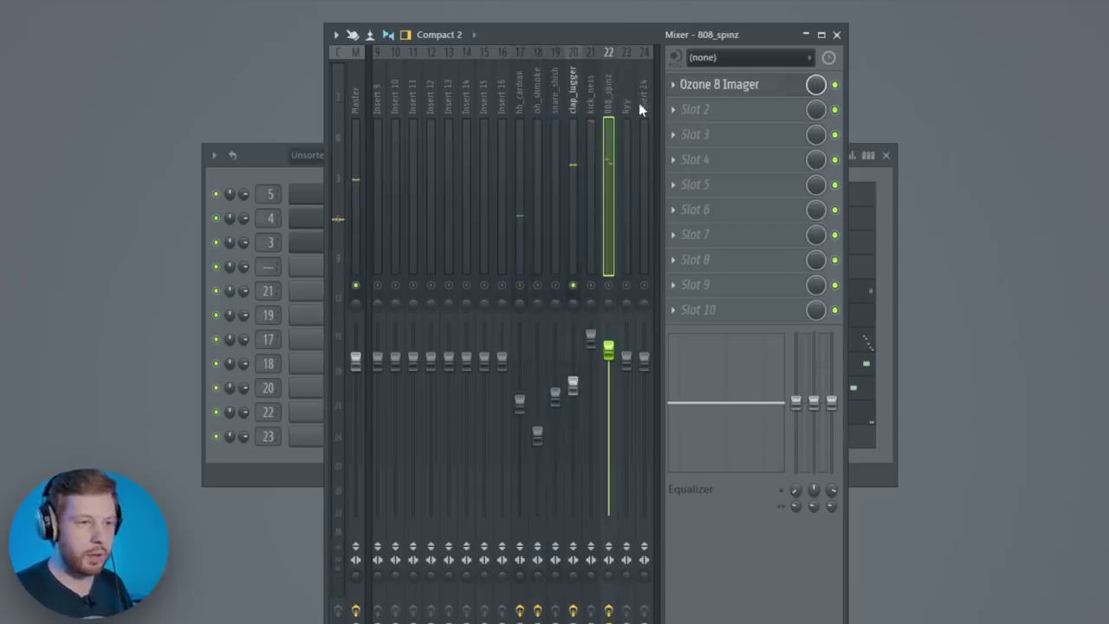
{"action": "left_click", "coordinate": [718, 90]}
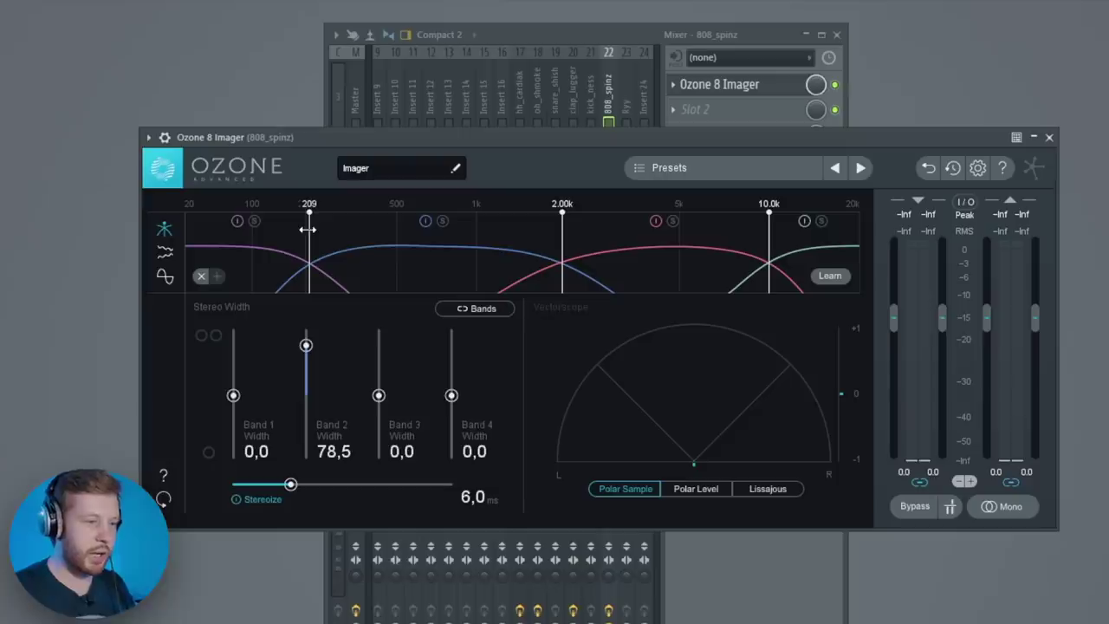
{"action": "left_click", "coordinate": [1049, 137]}
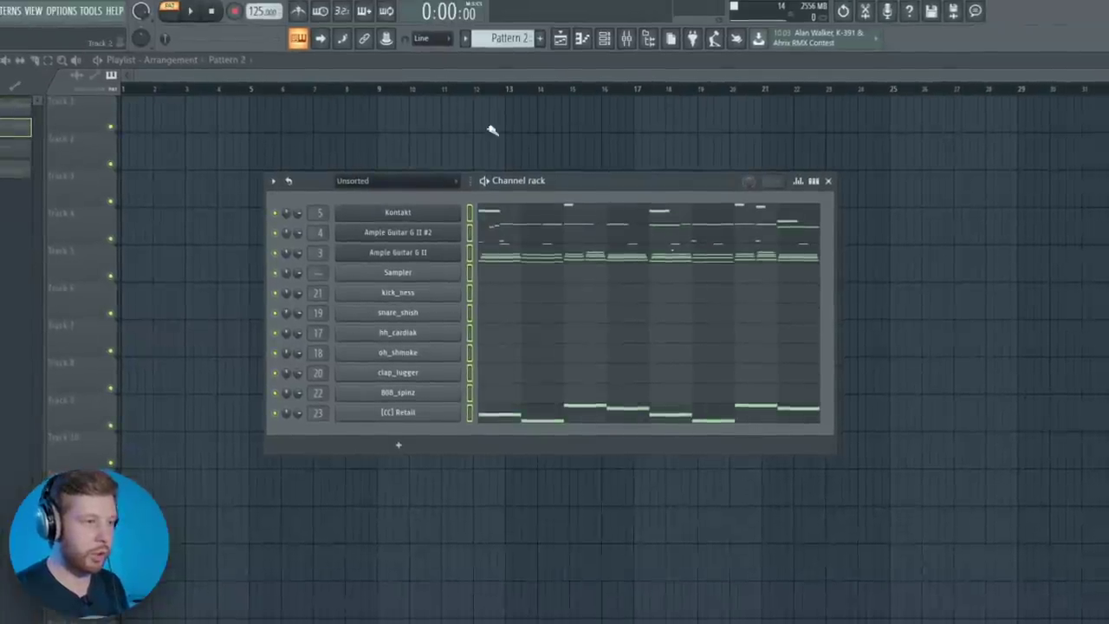
Step: Split Pattern 2 by channel and hide the channel rack to clear the playlist
{"action": "left_click", "coordinate": [466, 38]}
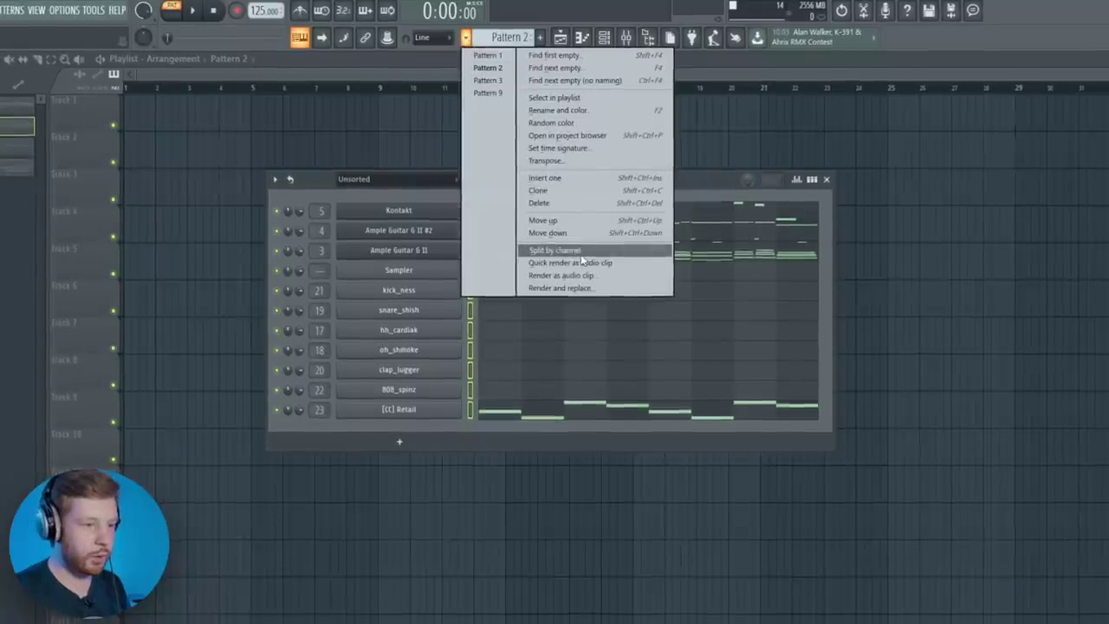
{"action": "left_click", "coordinate": [582, 250]}
{"action": "key", "text": "F6"}
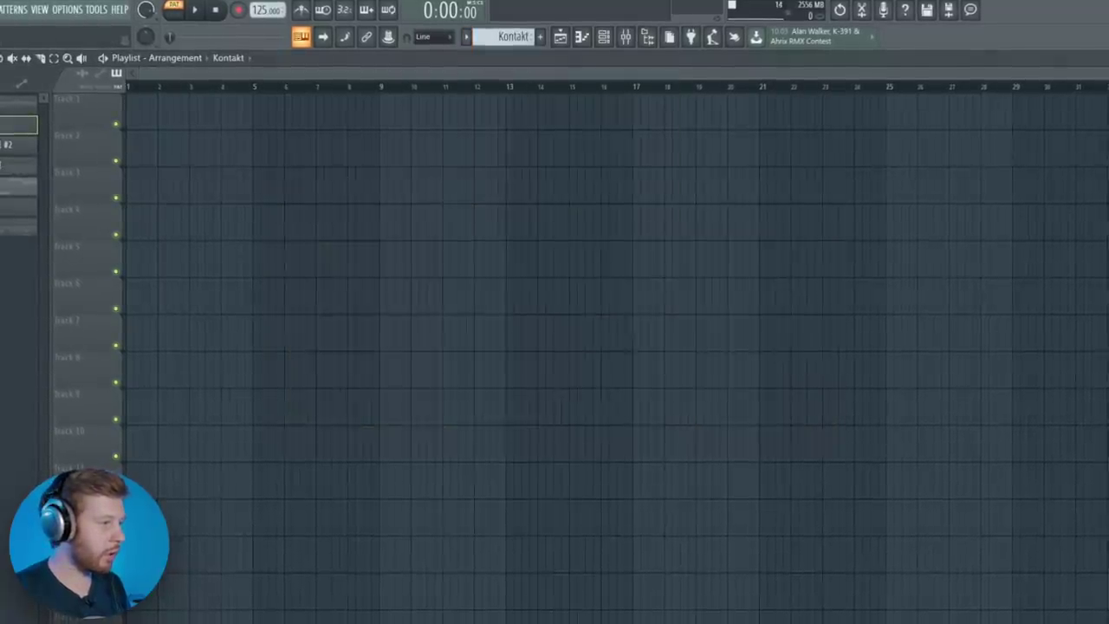
Step: Lay out the split melody patterns and Pattern 6 on playlist tracks 1 to 5 up to bar 17, play the song and mute track 4
{"action": "left_click_drag", "start_coordinate": [19, 148], "coordinate": [427, 130]}
{"action": "left_click_drag", "start_coordinate": [9, 207], "coordinate": [435, 270]}
{"action": "key", "text": "space"}
{"action": "left_click", "coordinate": [124, 227]}
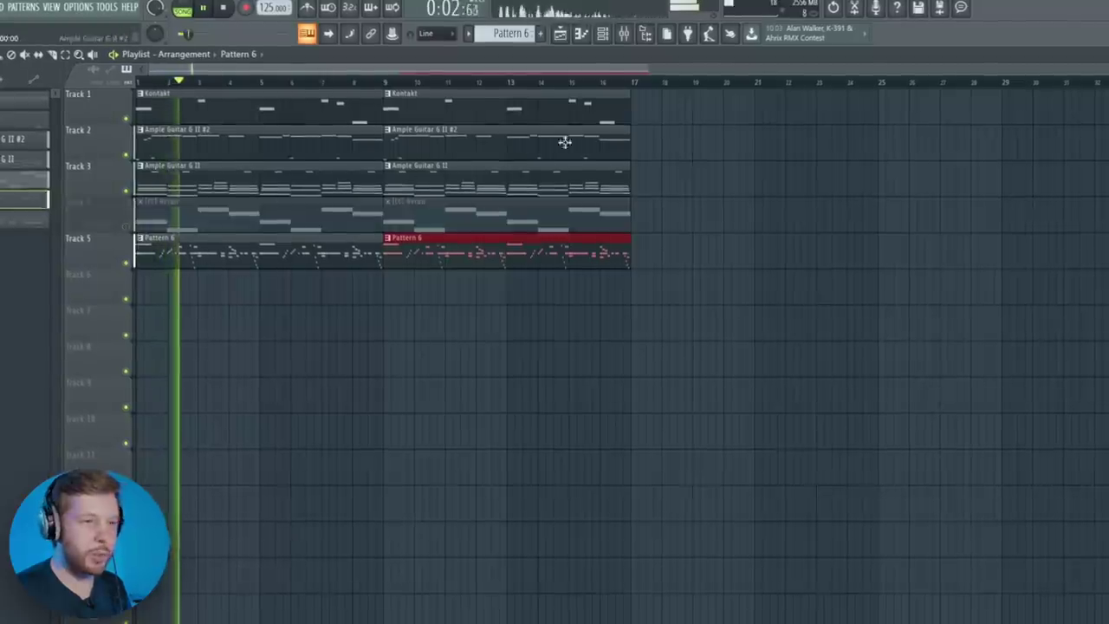
Step: Bring up the mixer and isolate melody inserts 3, 4 and 5 to listen to them together
{"action": "left_click", "coordinate": [621, 35]}
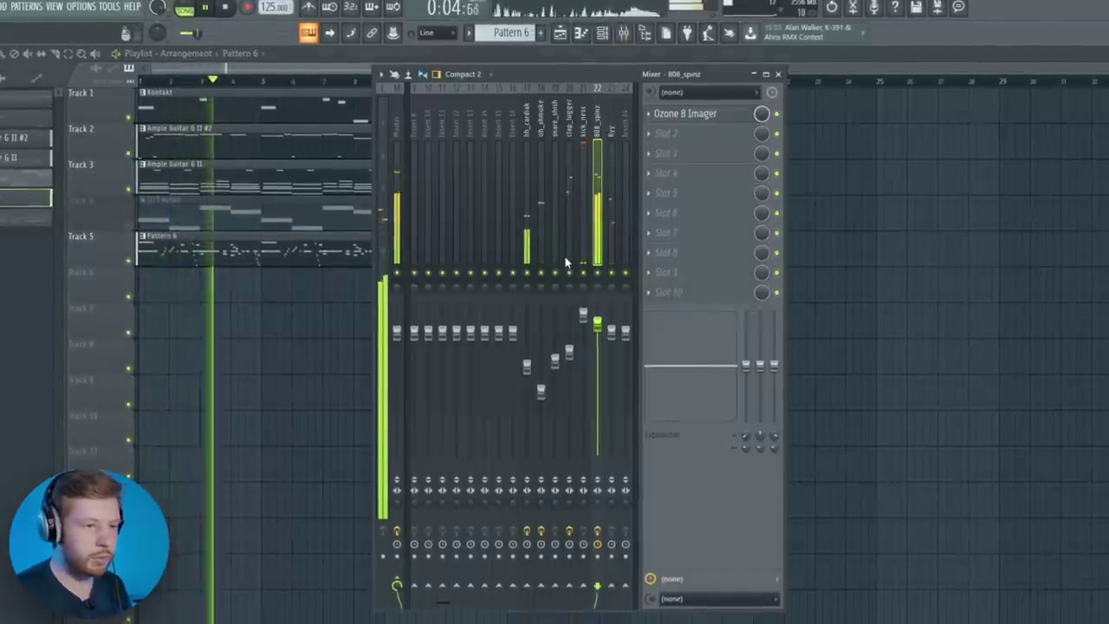
{"action": "scroll", "coordinate": [480, 186], "scroll_direction": "left", "scroll_amount": 5}
{"action": "left_click", "coordinate": [443, 190]}
{"action": "left_click", "coordinate": [471, 285]}
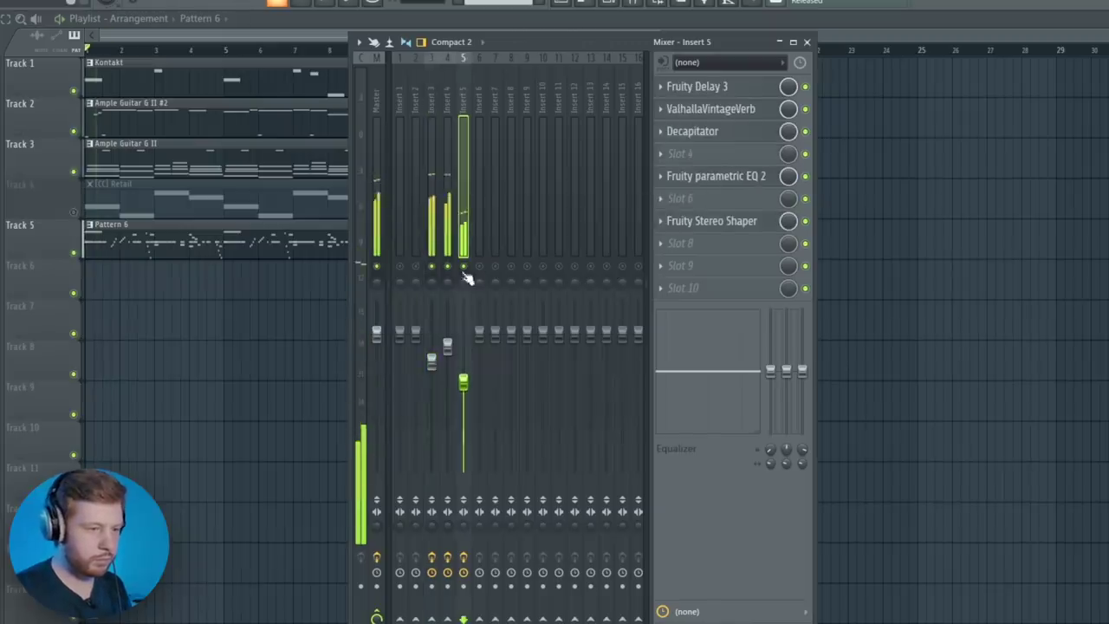
Step: Examine Ozone 8 on the Master track, going through its Imager, Vintage EQ and Dynamics modules and the Imager presets
{"action": "left_click", "coordinate": [384, 113]}
{"action": "left_click", "coordinate": [373, 91]}
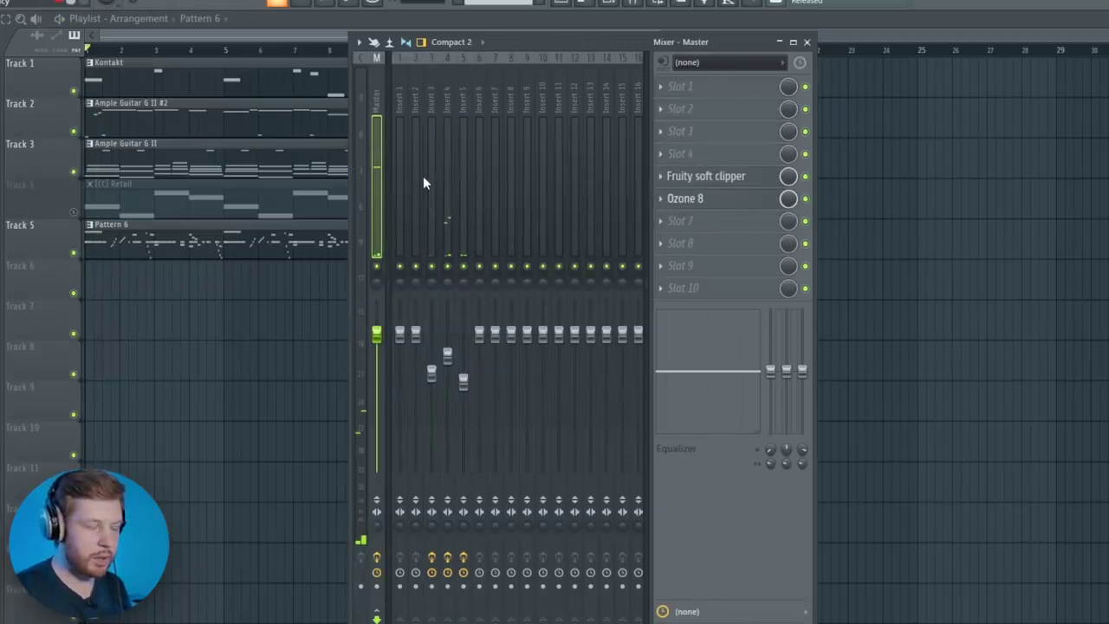
{"action": "left_click", "coordinate": [684, 199]}
{"action": "left_click", "coordinate": [522, 209]}
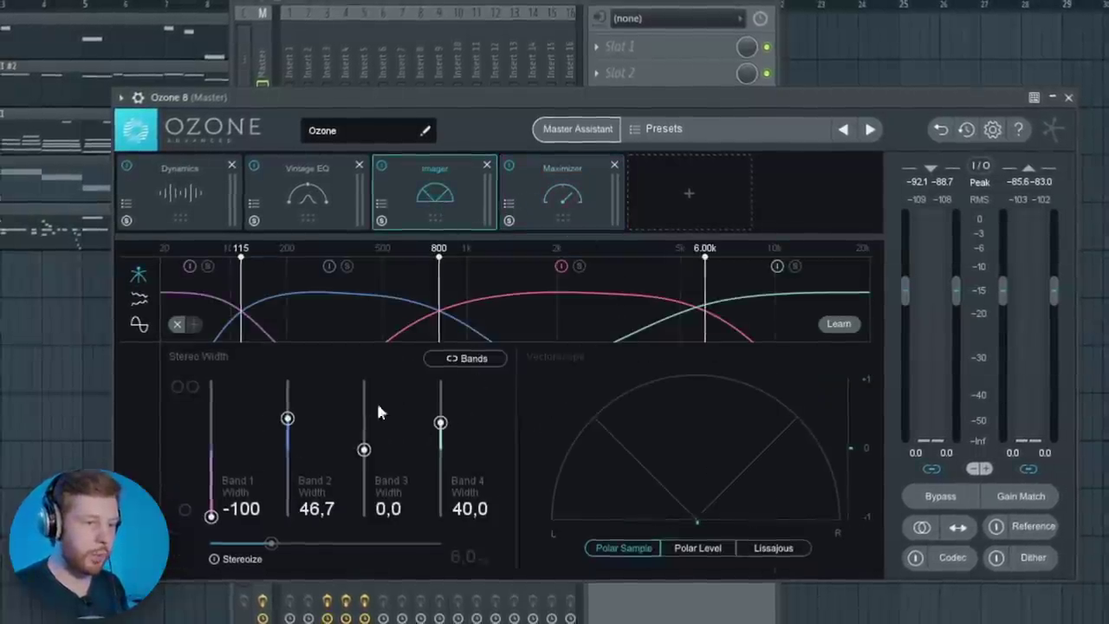
{"action": "left_click", "coordinate": [382, 205]}
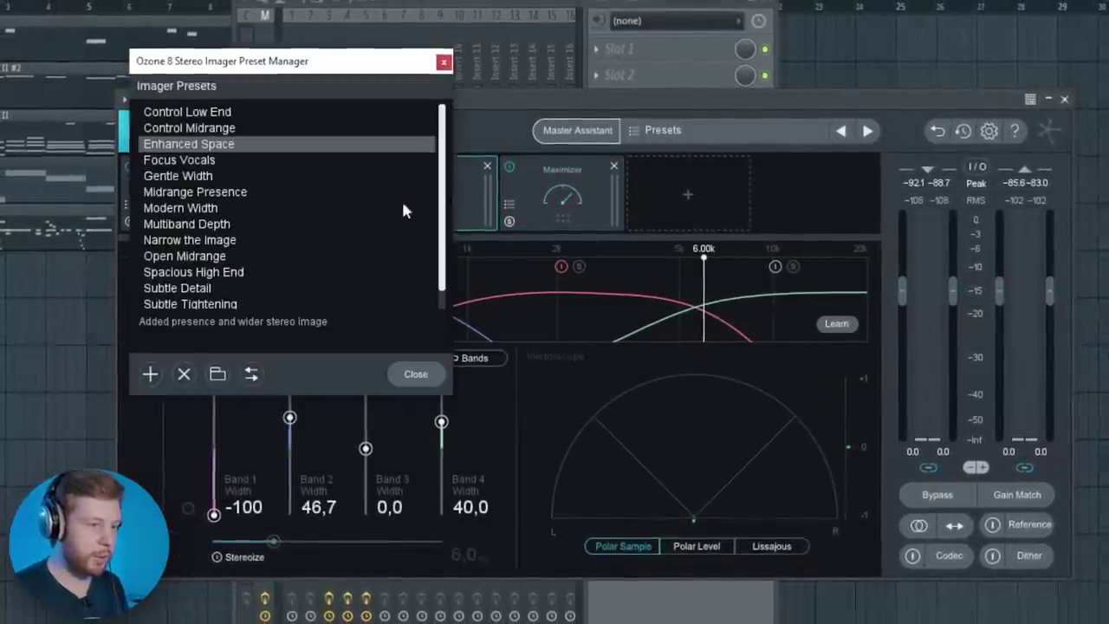
{"action": "left_click", "coordinate": [444, 62]}
{"action": "left_click", "coordinate": [309, 203]}
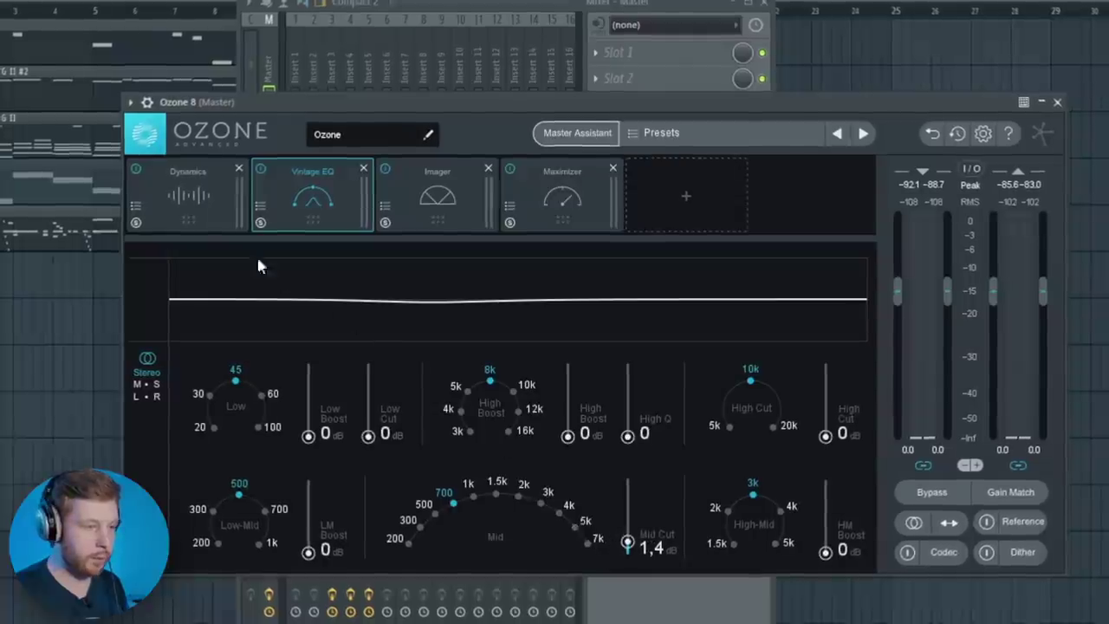
{"action": "left_click", "coordinate": [211, 206]}
{"action": "left_click", "coordinate": [135, 205]}
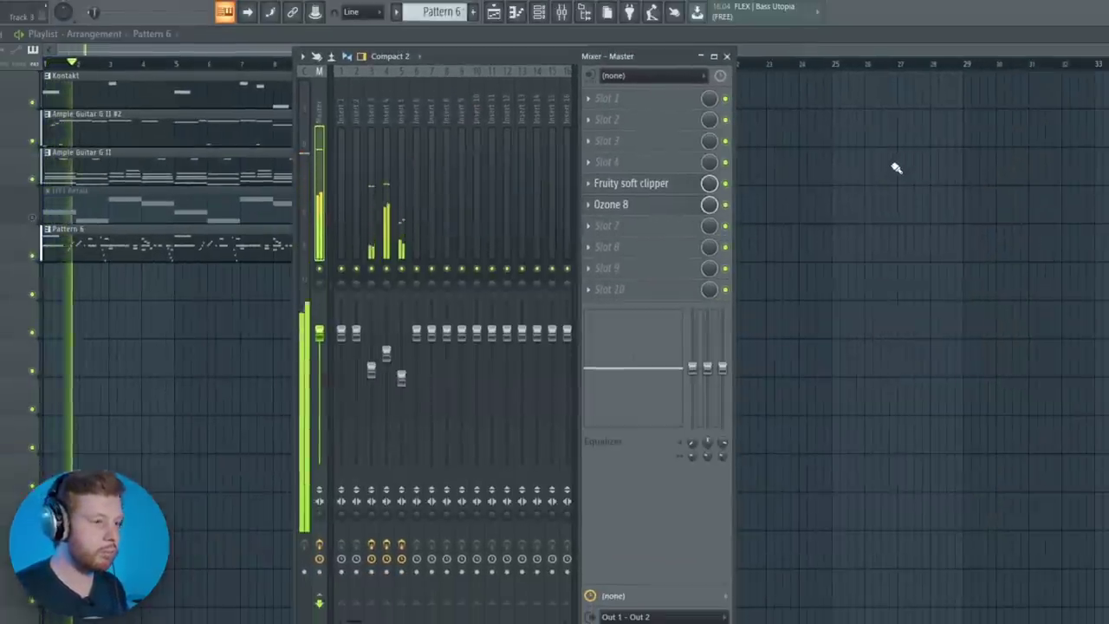
Step: Lower the volume faders of mixer inserts 5 and 3 slightly during playback and close the mixer
{"action": "left_click", "coordinate": [385, 379]}
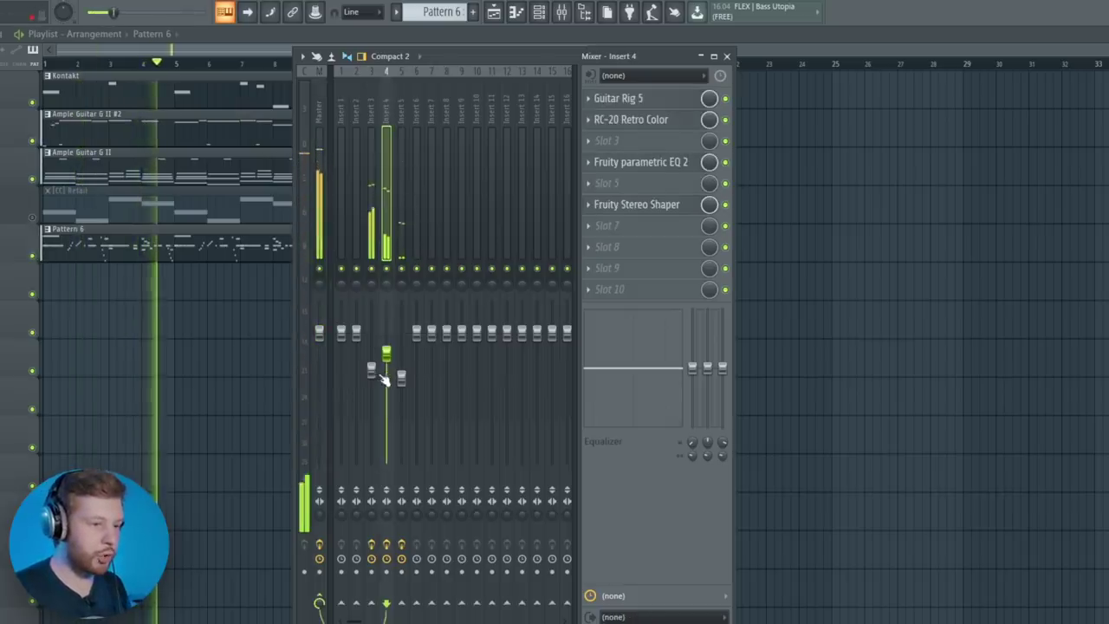
{"action": "left_click_drag", "start_coordinate": [401, 377], "coordinate": [403, 397]}
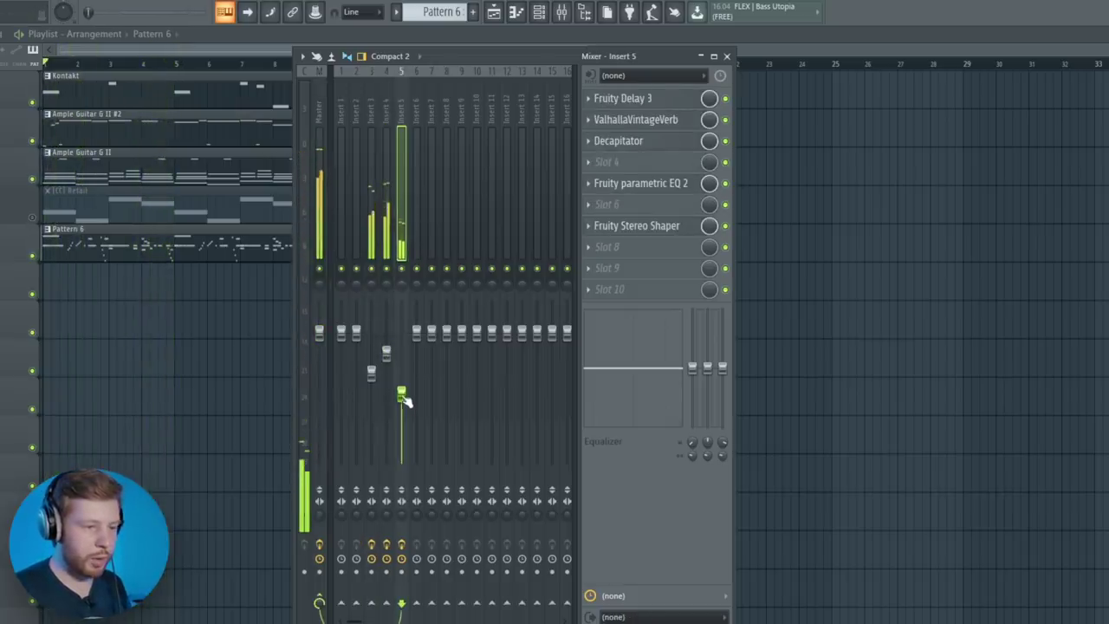
{"action": "left_click", "coordinate": [371, 375]}
{"action": "key", "text": "F9"}
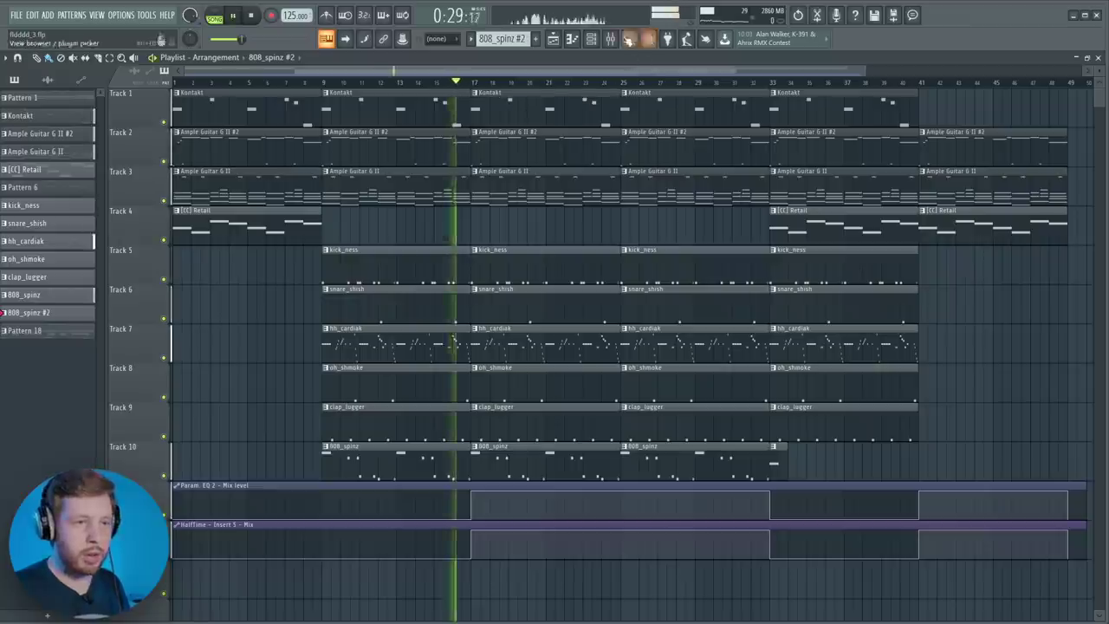
Step: Examine the Fruity parametric EQ 2 in slot 7 of insert 3, including its preset list and band settings
{"action": "left_click", "coordinate": [610, 38]}
{"action": "left_click", "coordinate": [693, 222]}
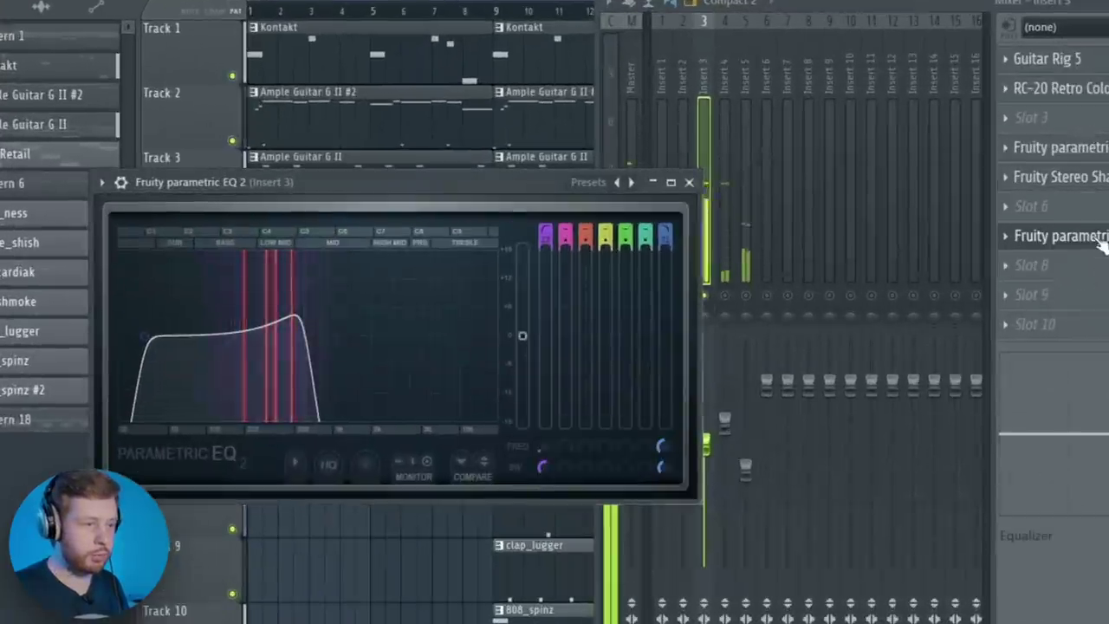
{"action": "left_click", "coordinate": [633, 182]}
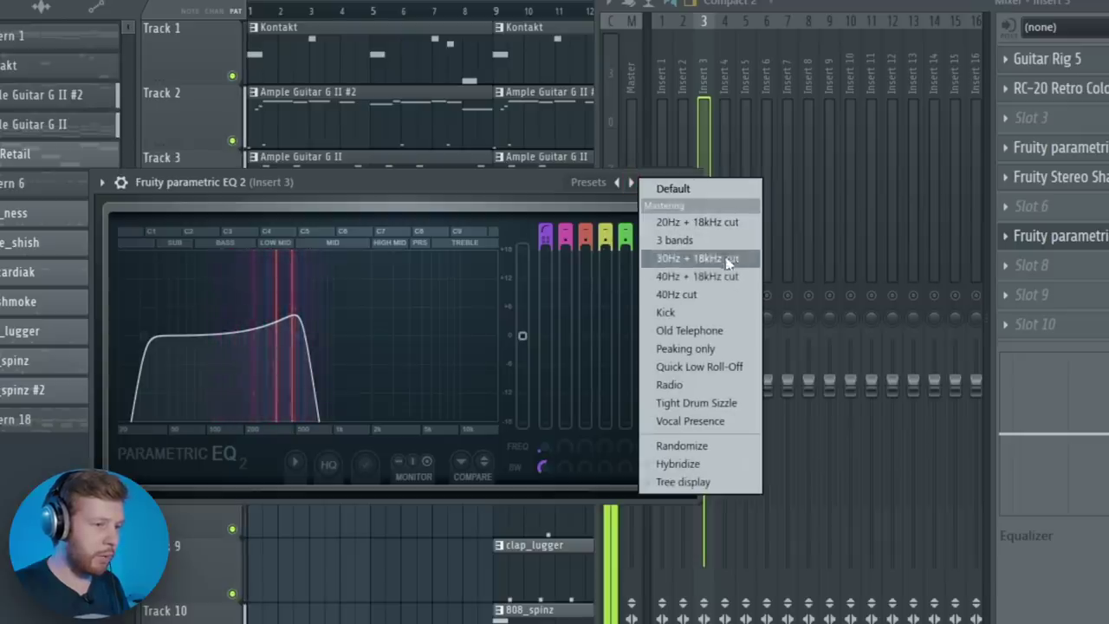
{"action": "key", "text": "Escape"}
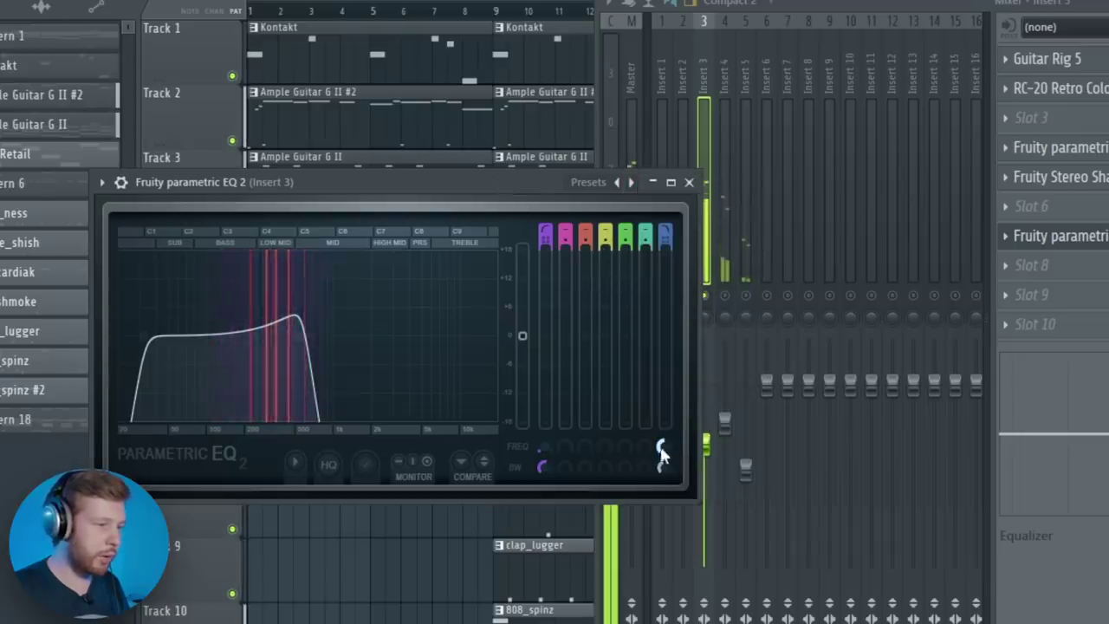
{"action": "left_click", "coordinate": [689, 182]}
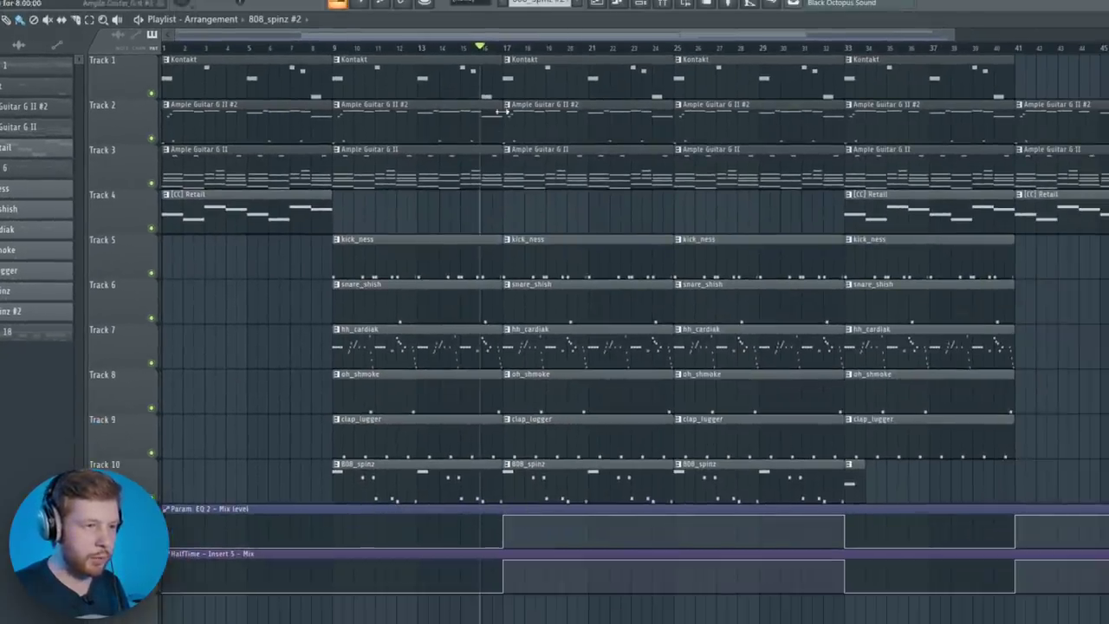
Step: Isolate melody inserts 3, 4 and 5 in the mixer and examine the HalfTime settings on insert 5
{"action": "left_click", "coordinate": [685, 7]}
{"action": "left_click", "coordinate": [463, 90]}
{"action": "left_click", "coordinate": [492, 90]}
{"action": "left_click", "coordinate": [507, 91]}
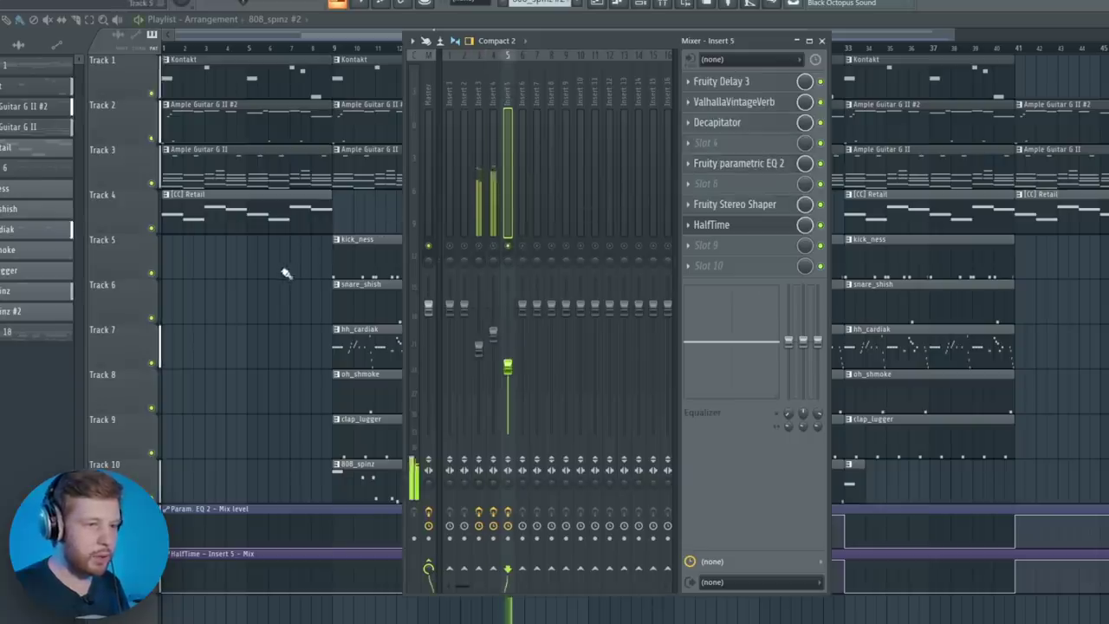
{"action": "left_click", "coordinate": [726, 228]}
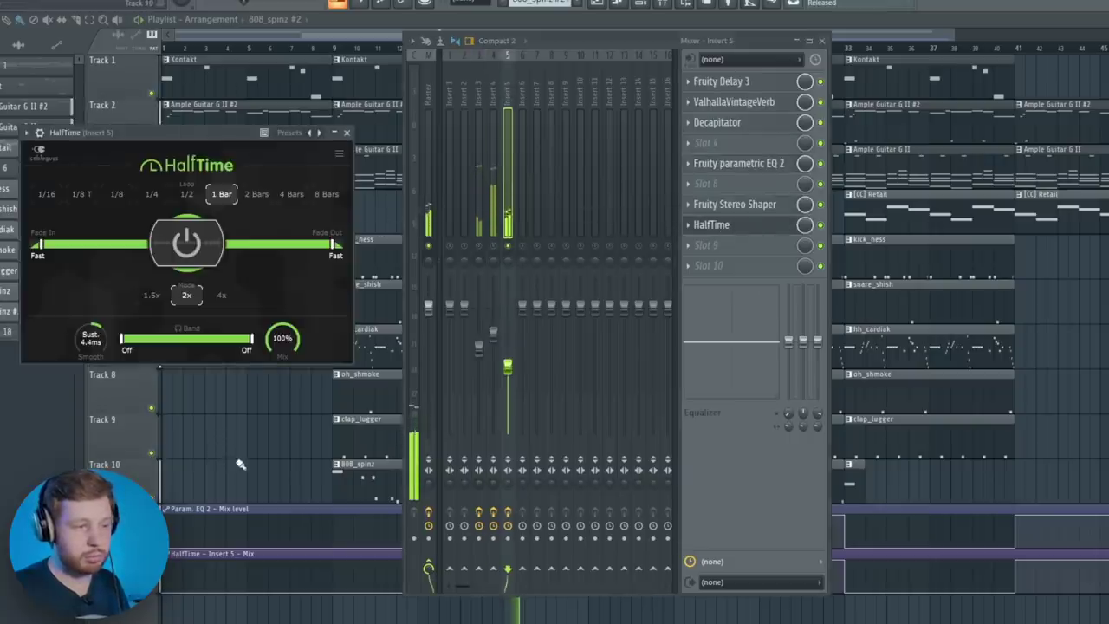
Step: Return to the full playlist, stop playback and move the song position to bar 25
{"action": "key", "text": "F5"}
{"action": "key", "text": "space"}
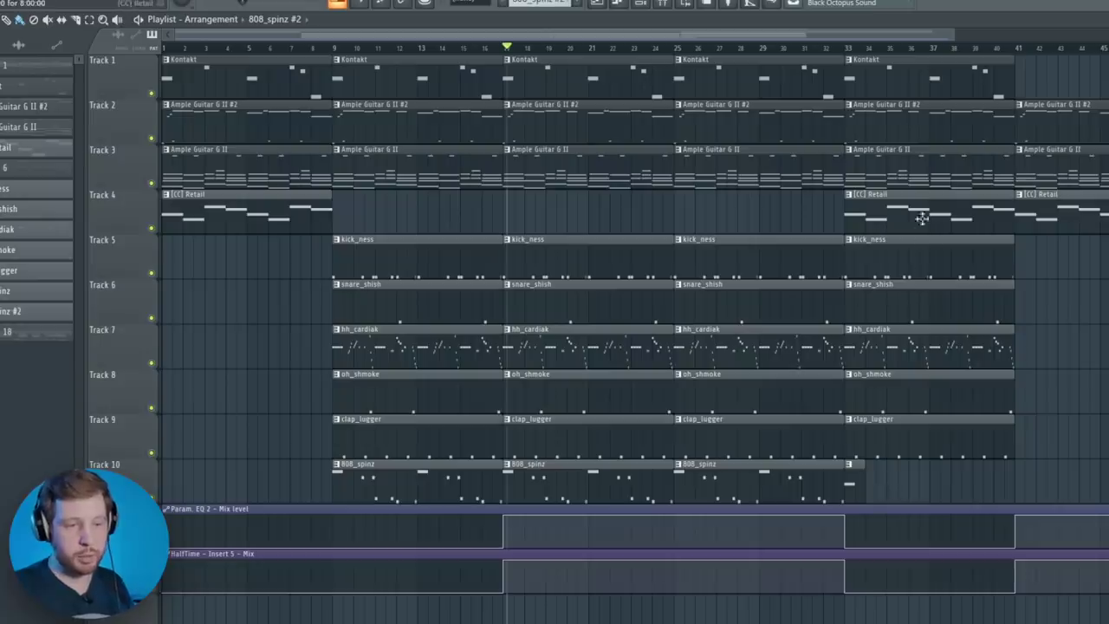
{"action": "left_click", "coordinate": [675, 49]}
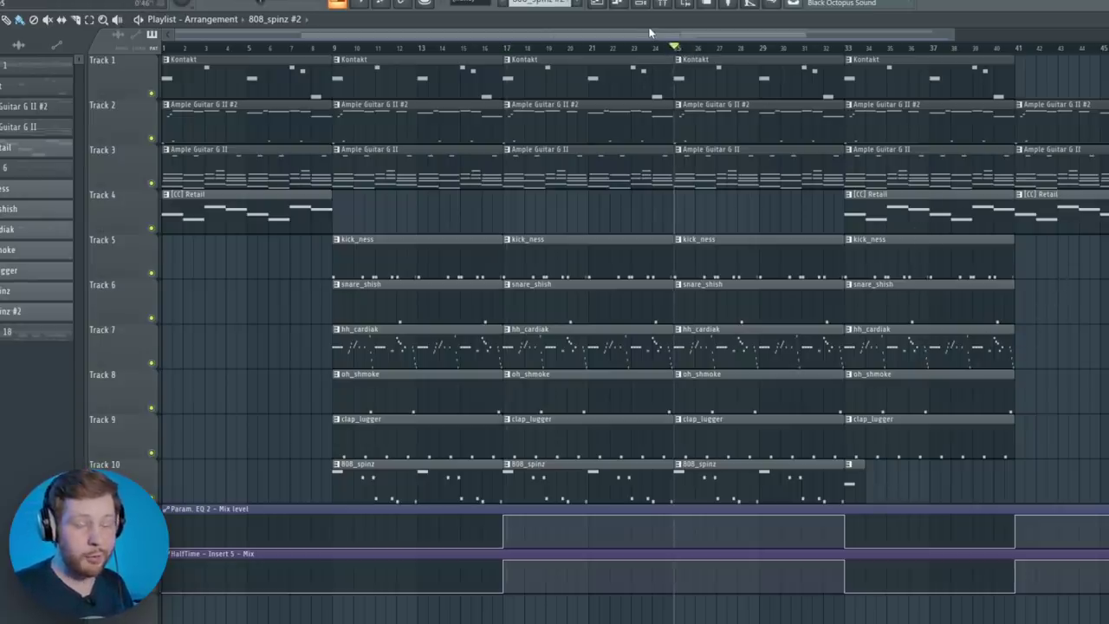